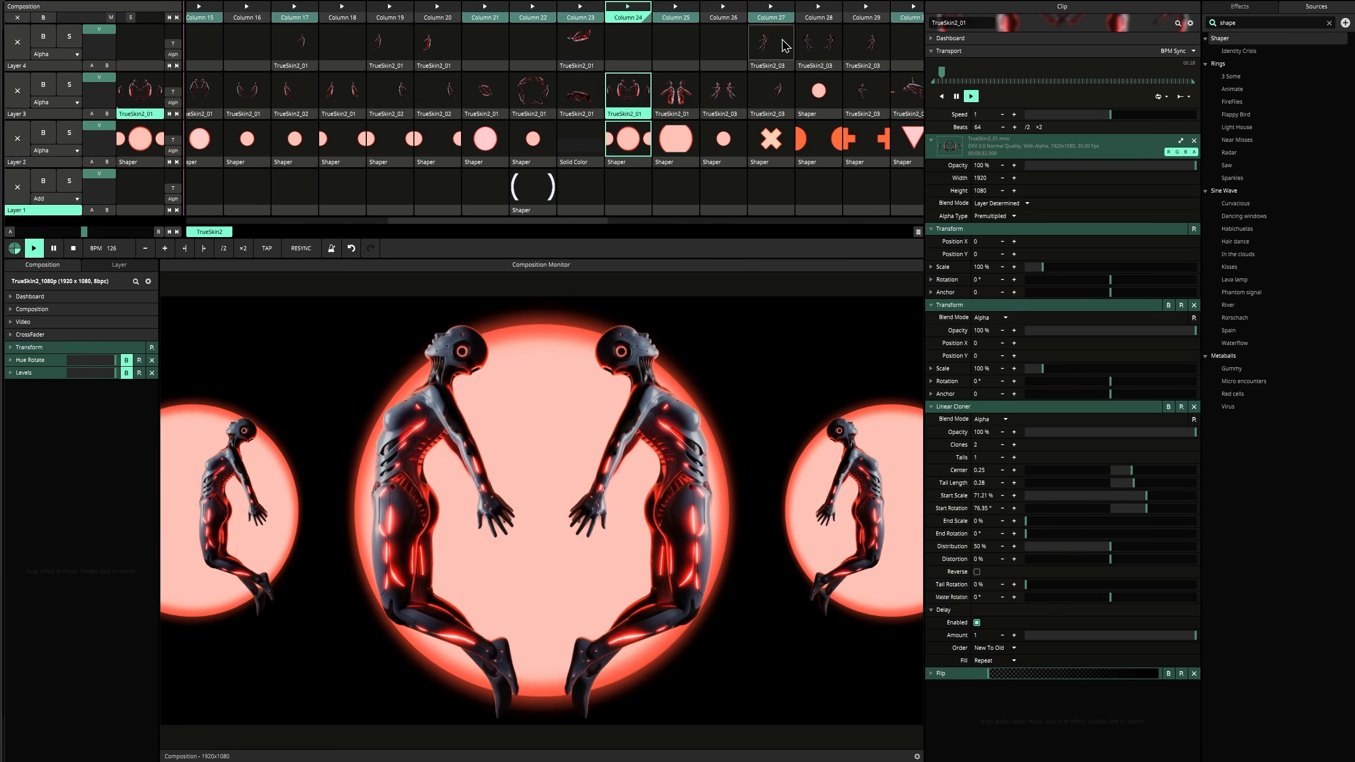
- Trigger columns 25, 27, 30 and 31 one after another to preview their combined clips
click(633, 9)
scroll(640, 26, right, 2)
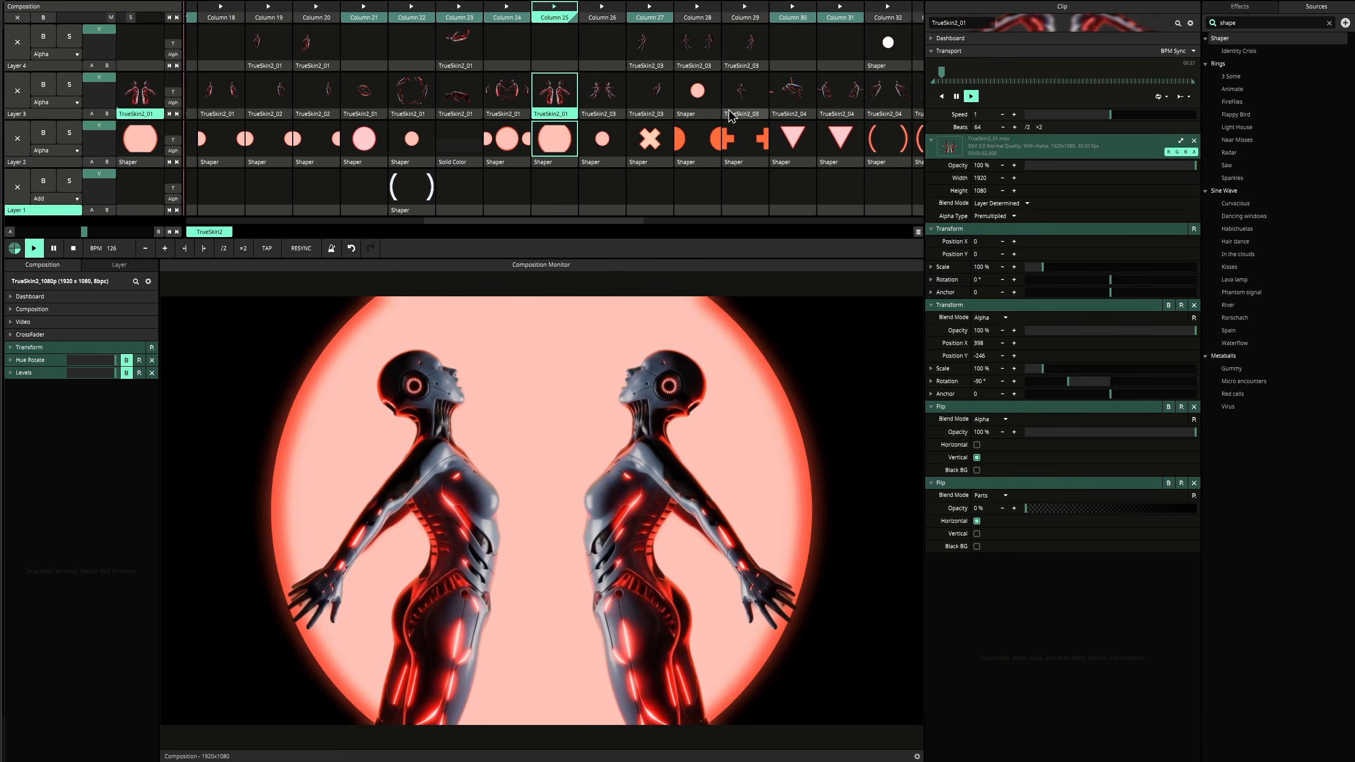
click(638, 7)
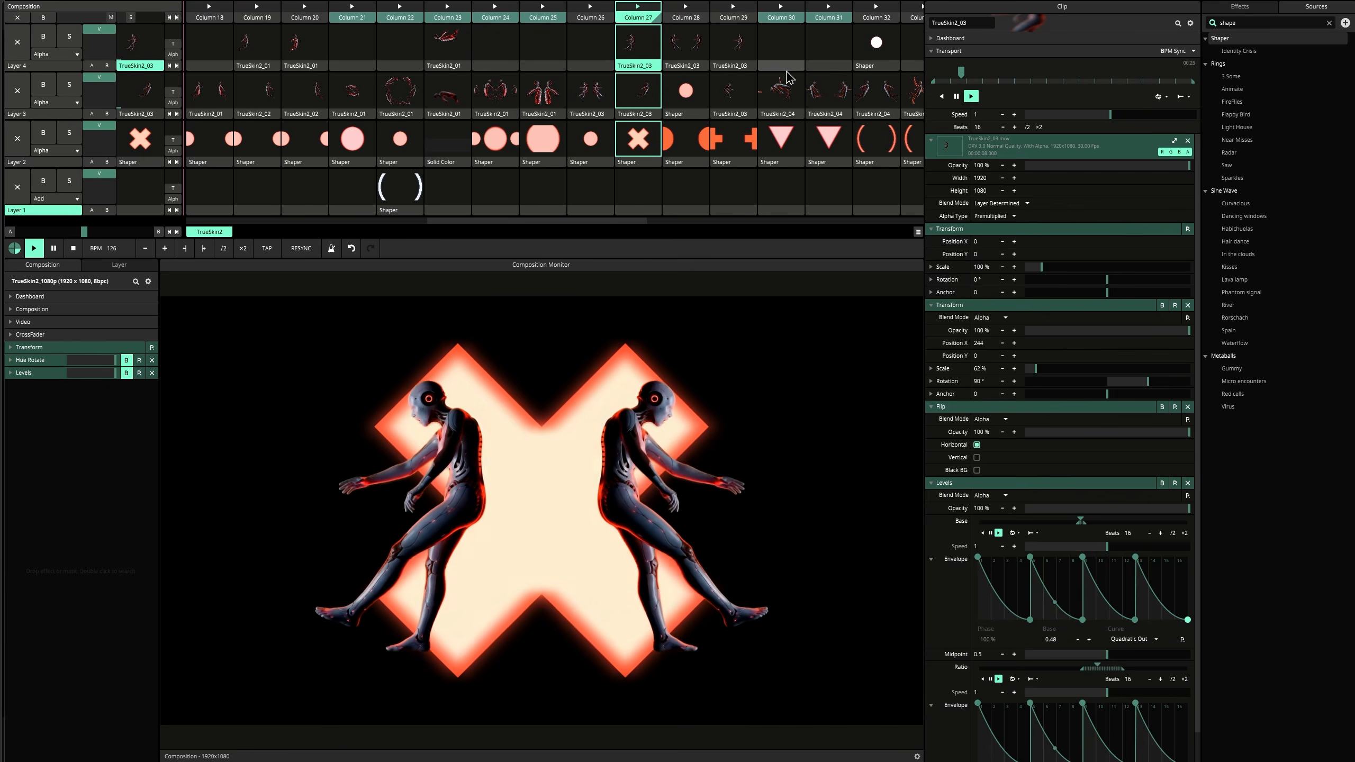
scroll(788, 78, right, 3)
click(645, 14)
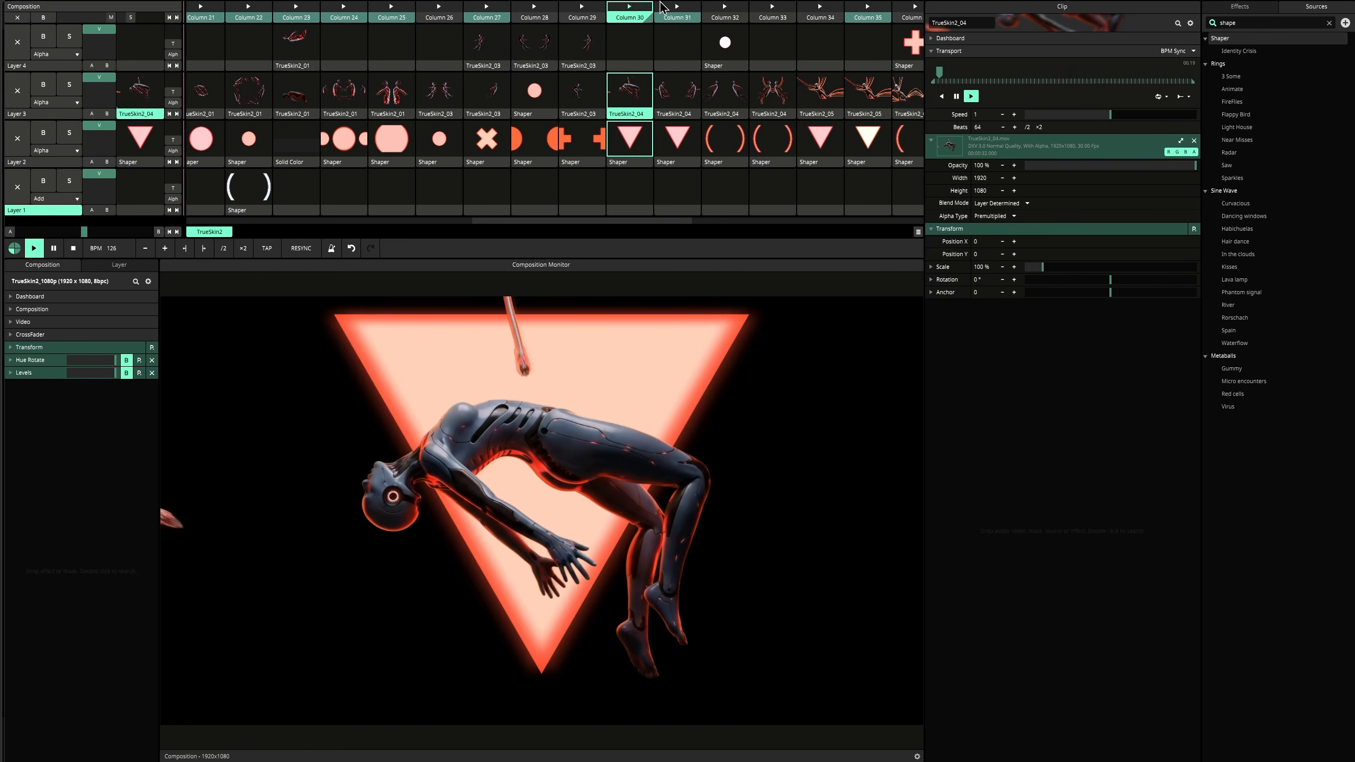
click(676, 9)
- Trigger columns 35, 40, 43 and 46 in turn to preview their layered figure, shape and tunnel scenes
scroll(688, 18, right, 4)
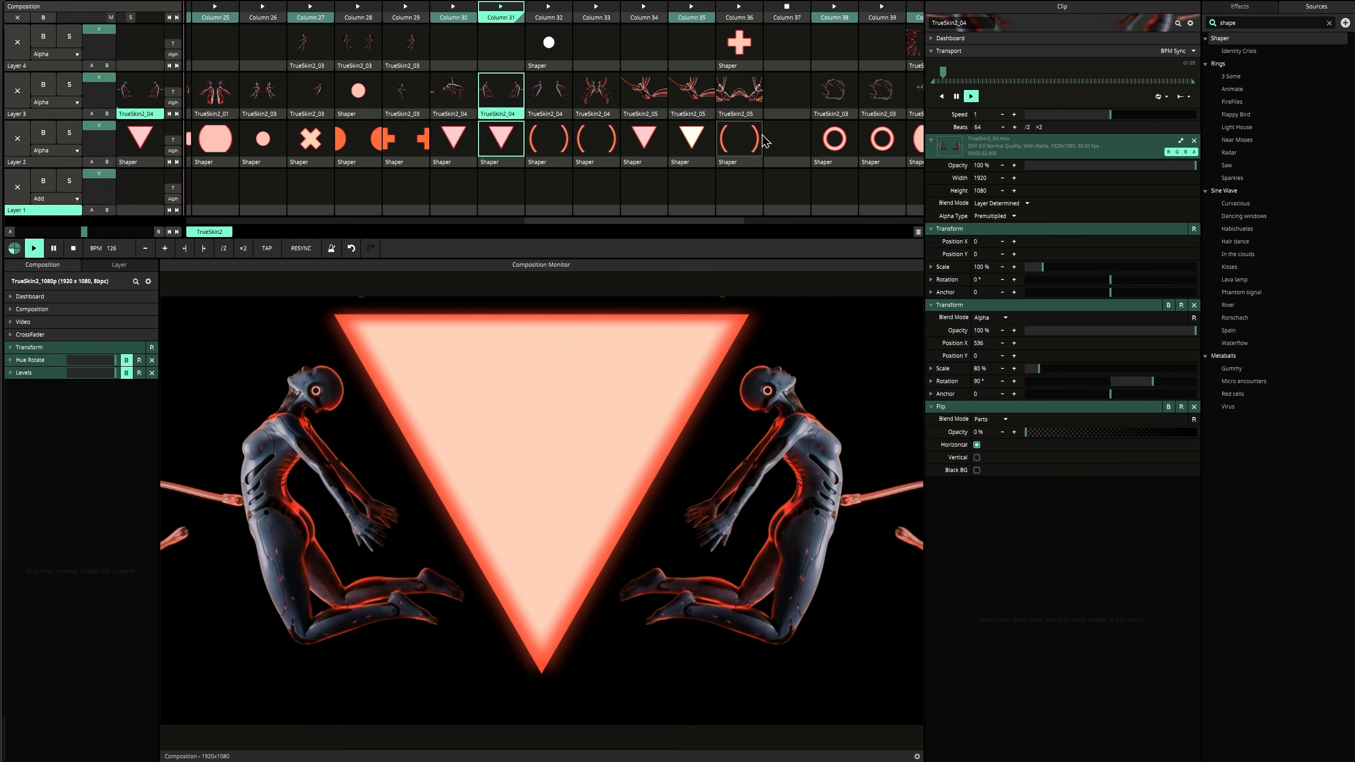
click(691, 18)
scroll(747, 53, right, 4)
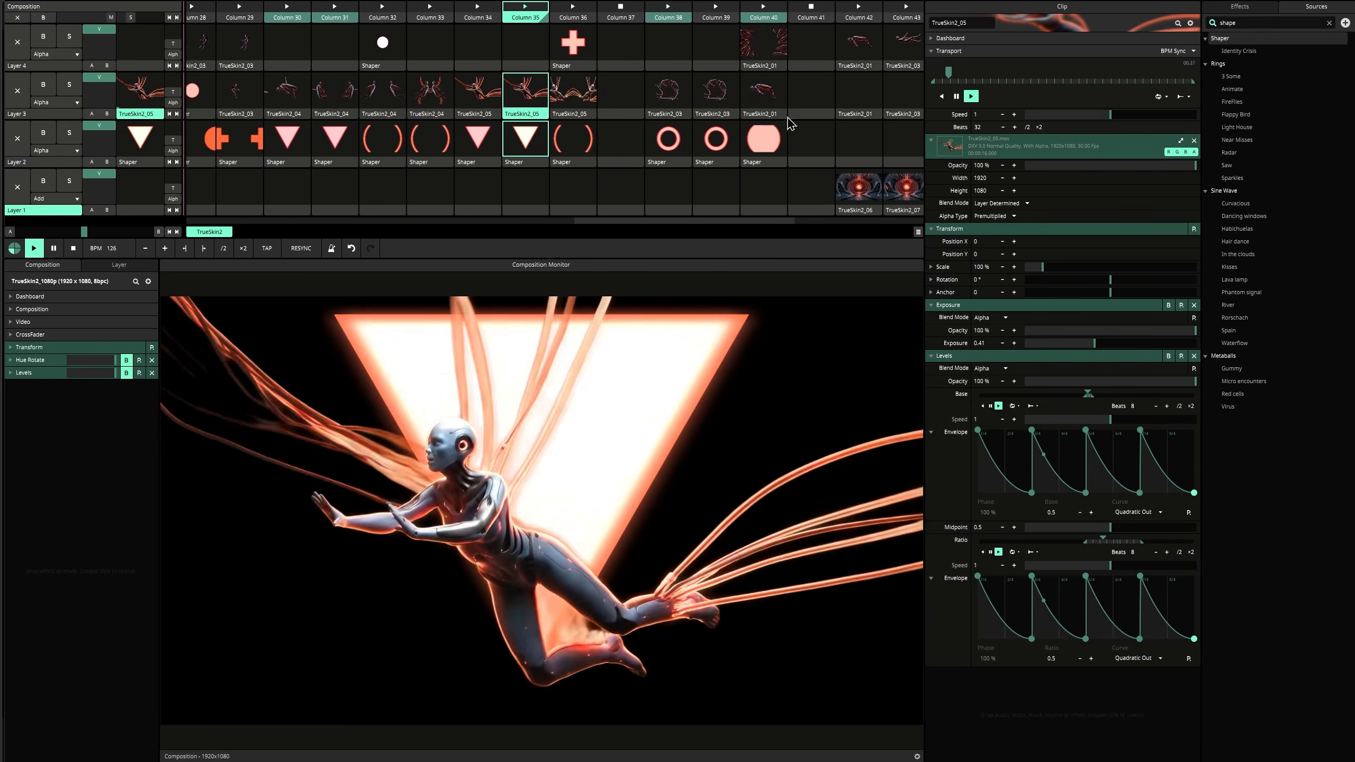
click(752, 6)
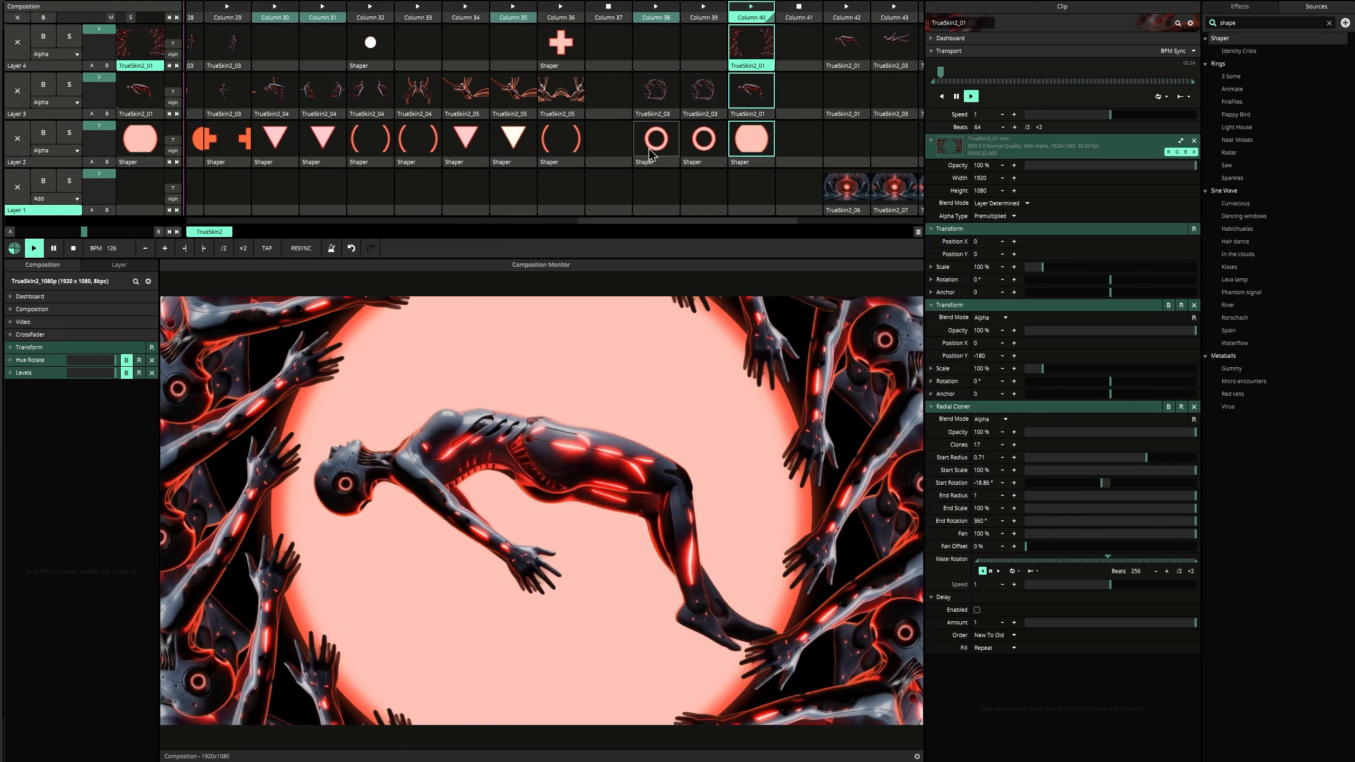
scroll(651, 154, right, 5)
click(668, 6)
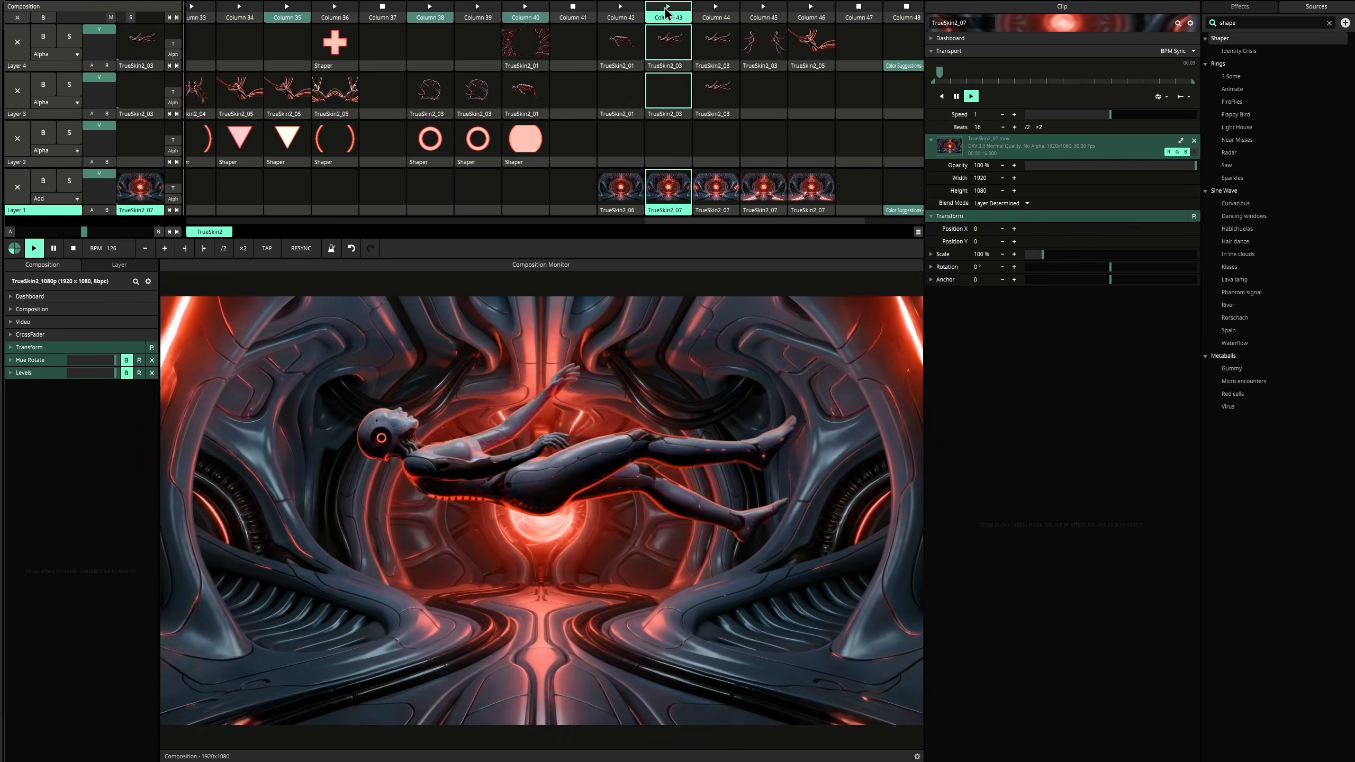
scroll(703, 109, right, 4)
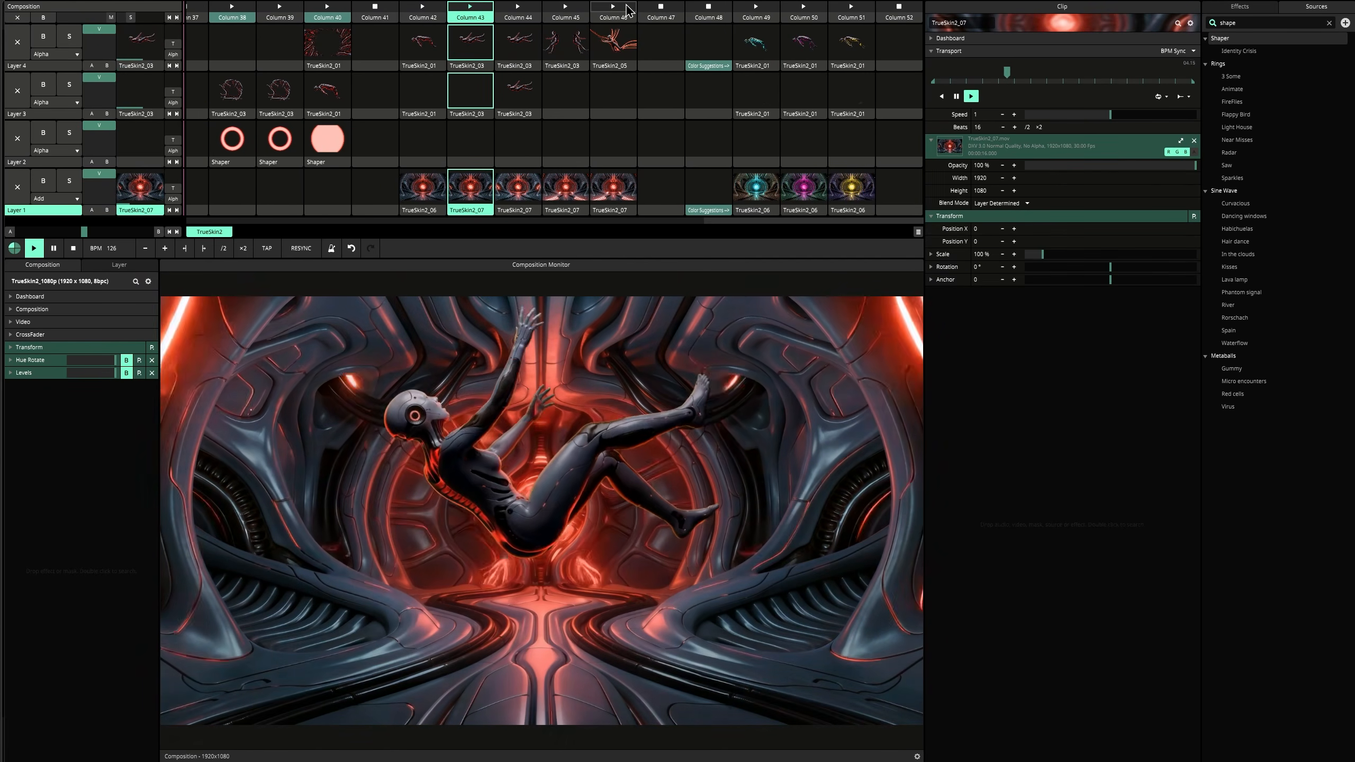
click(619, 10)
- Play the original loops TrueSkin2_01 through TrueSkin2_05 on Layer 3 in sequence
scroll(479, 112, left, 16)
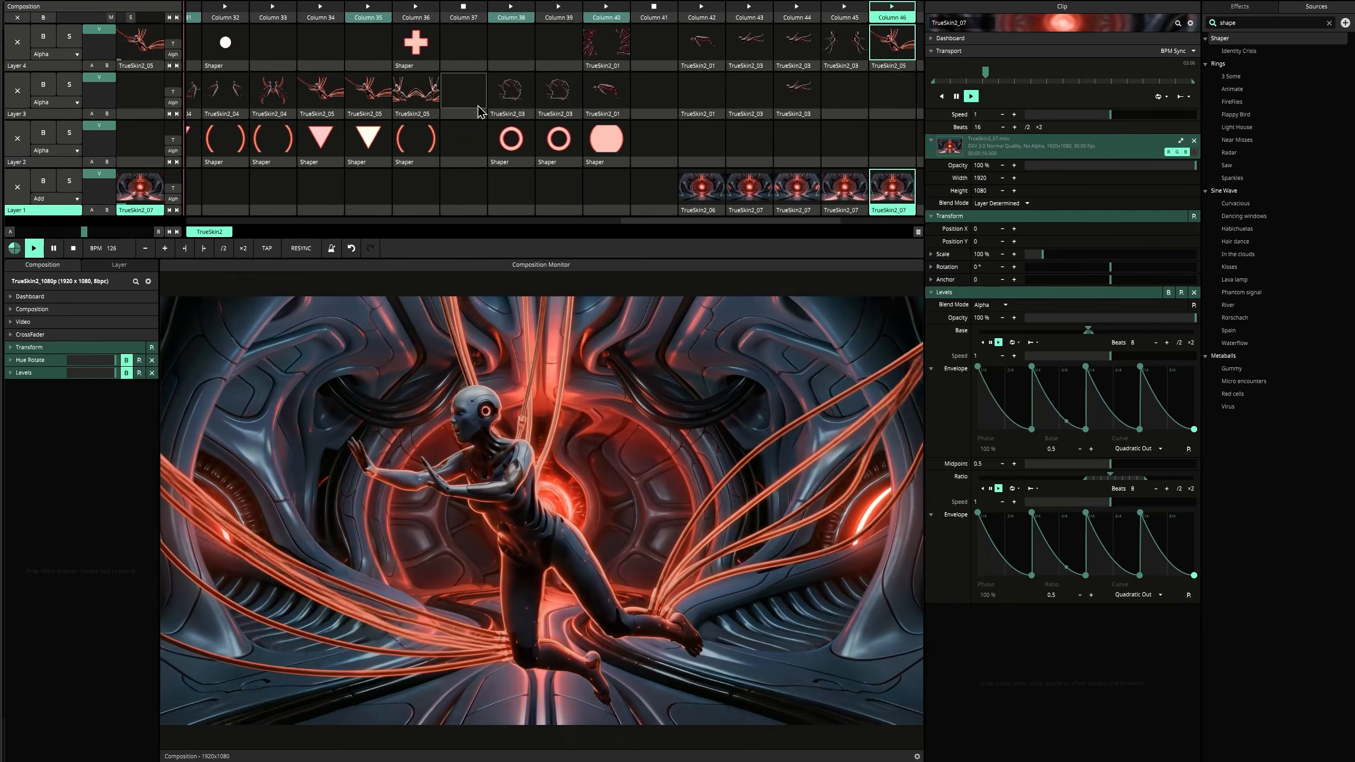
scroll(478, 111, left, 20)
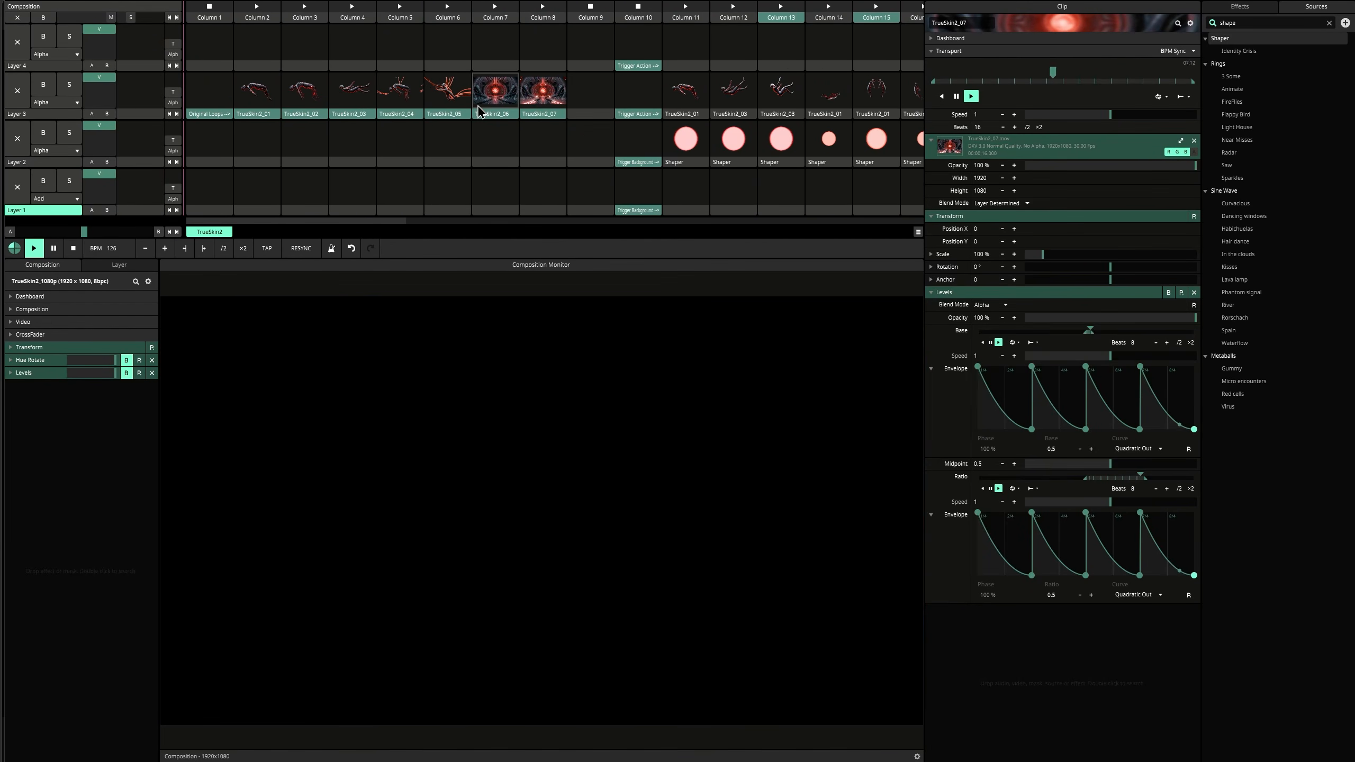
click(253, 100)
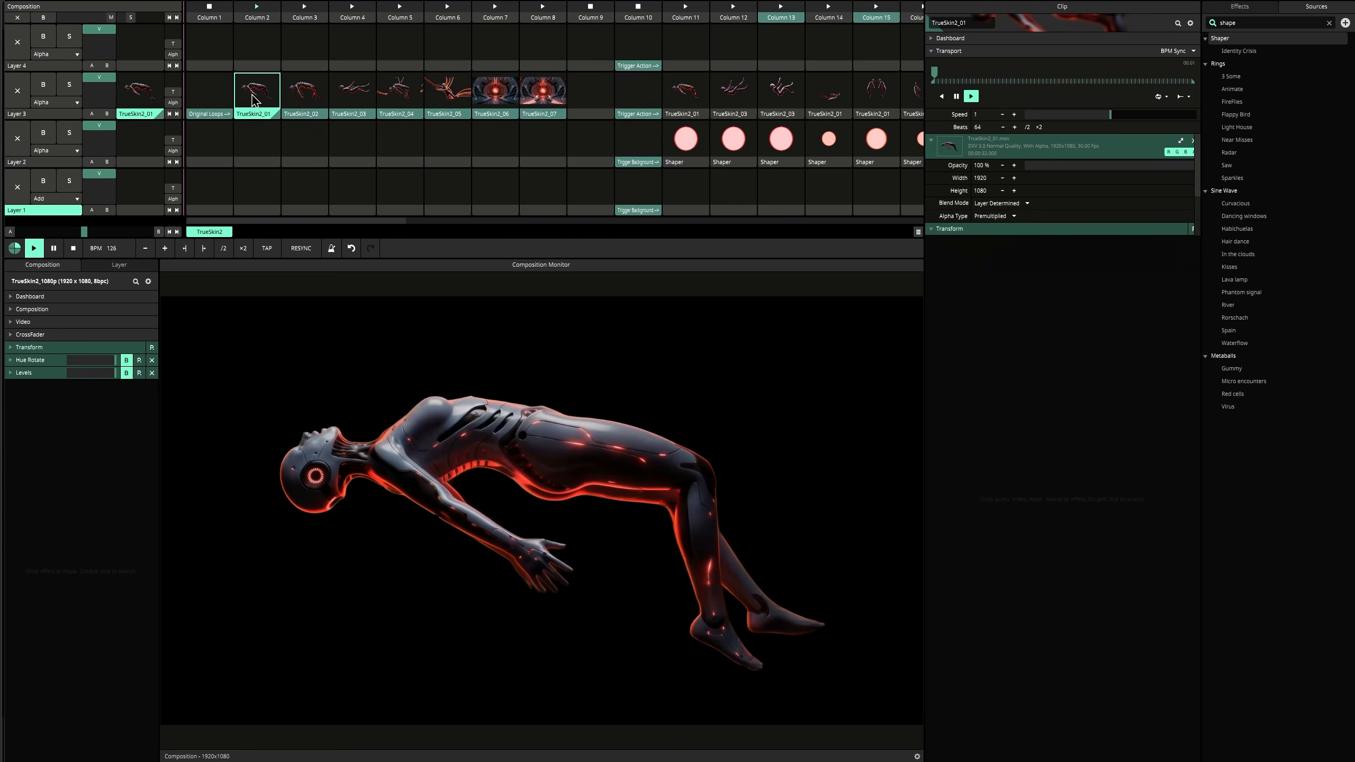
click(308, 102)
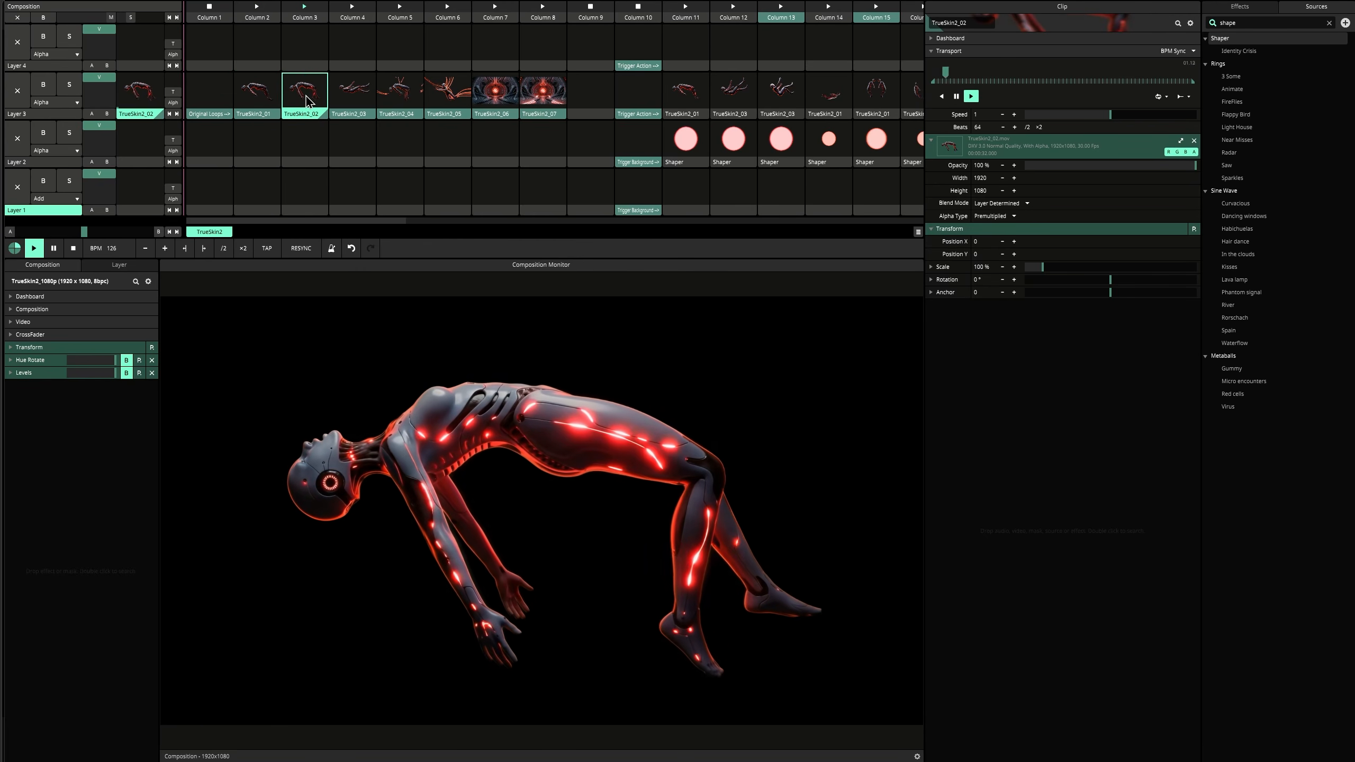
click(364, 94)
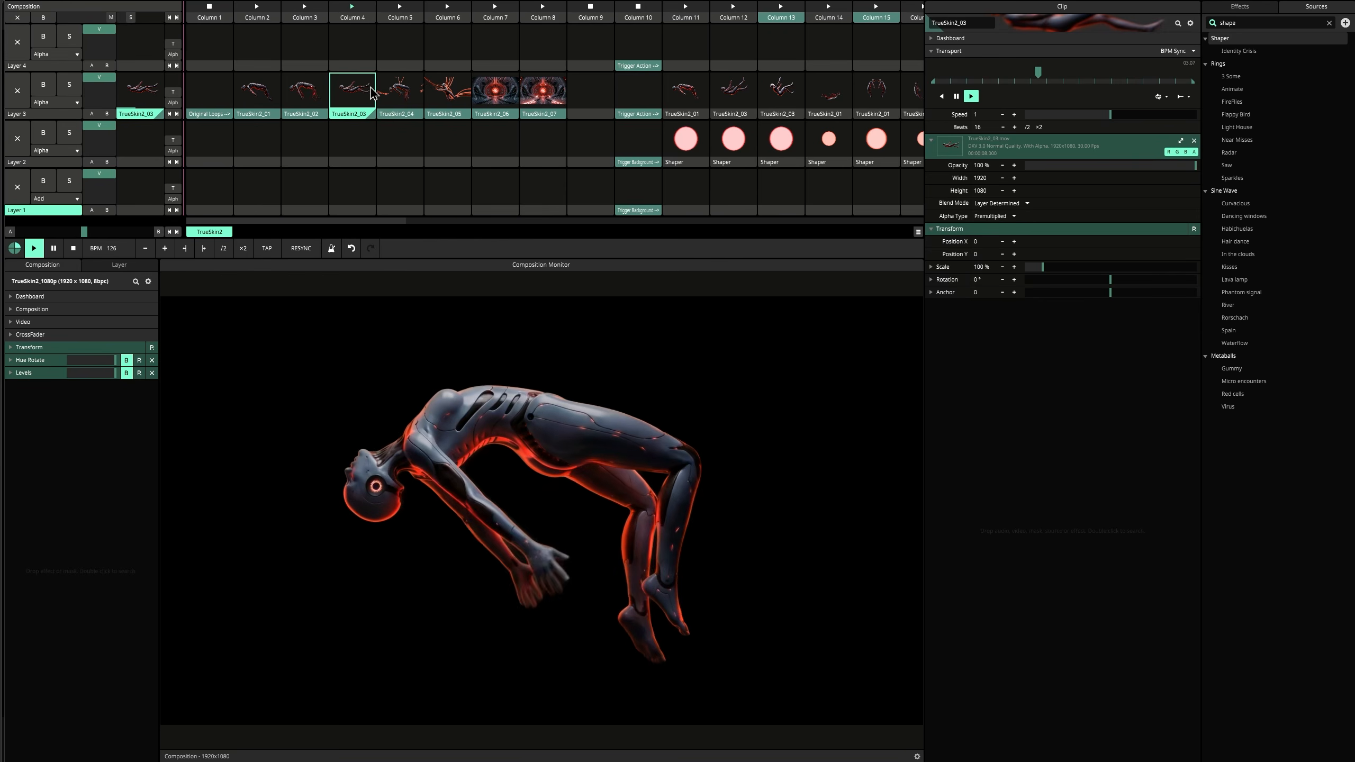
click(393, 96)
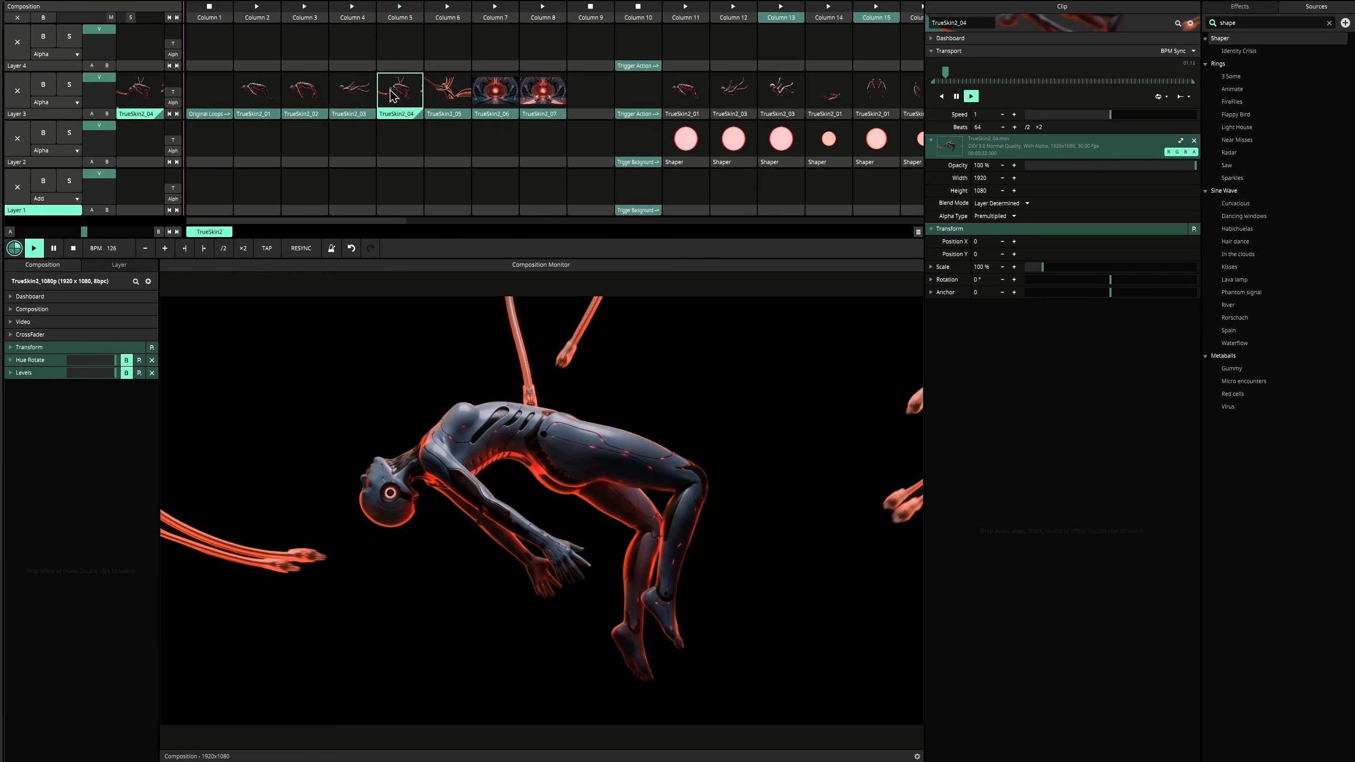
click(439, 98)
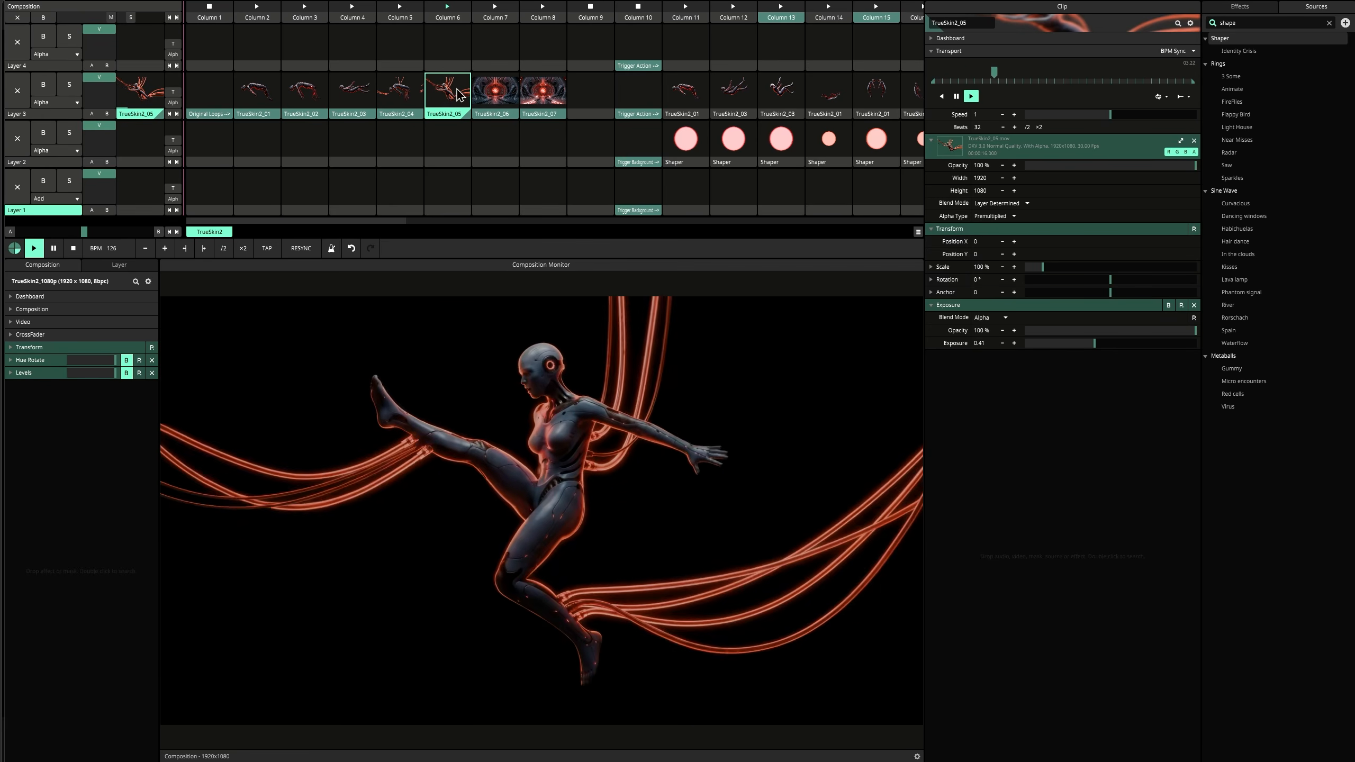
- Play the background loops TrueSkin2_06 and TrueSkin2_07 on Layer 3
click(484, 97)
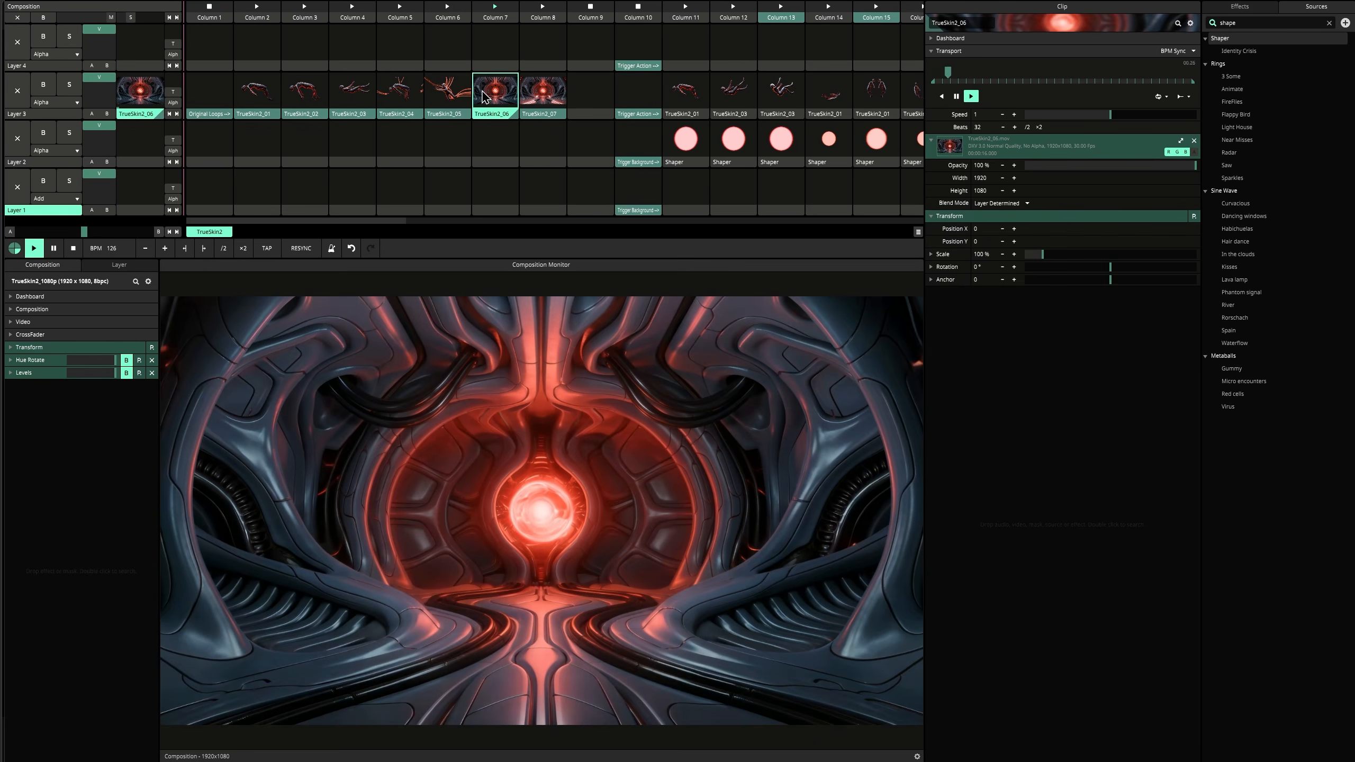
click(550, 94)
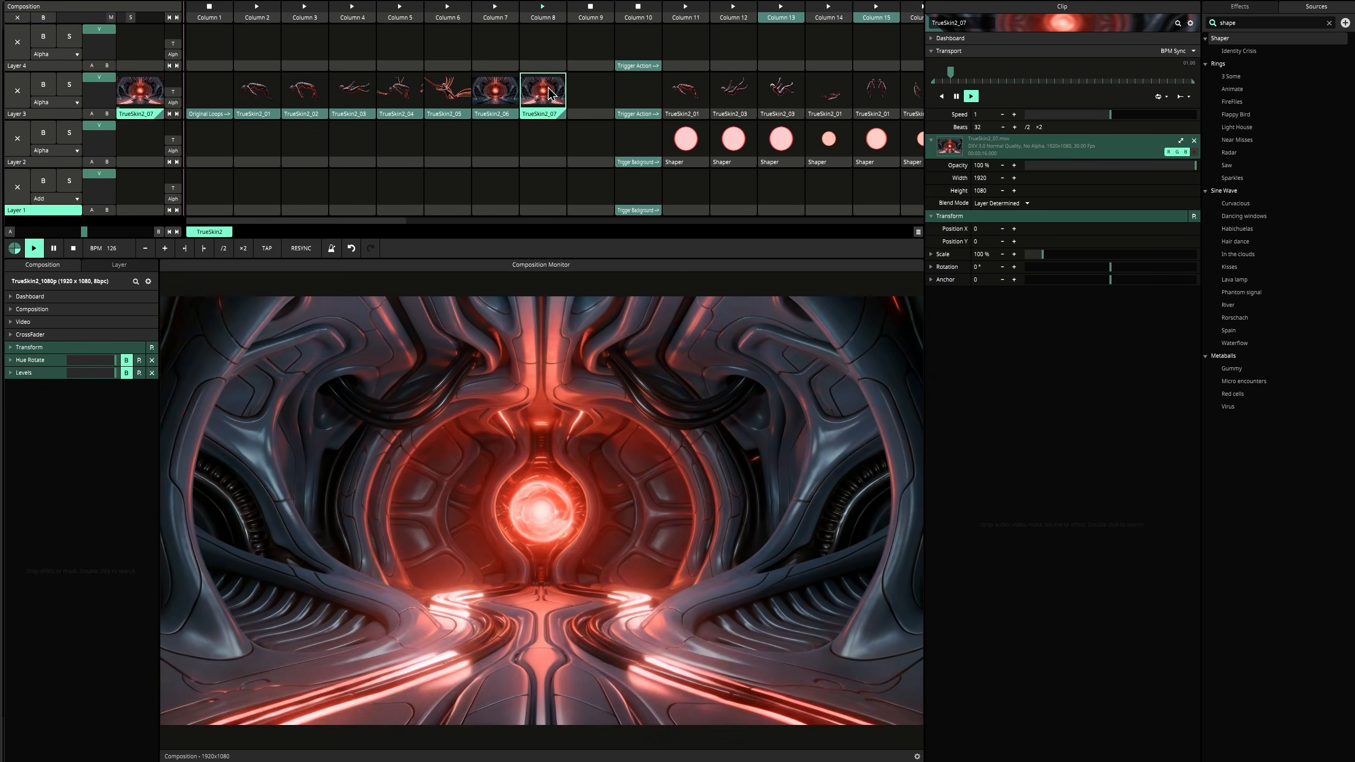
scroll(550, 94, right, 1)
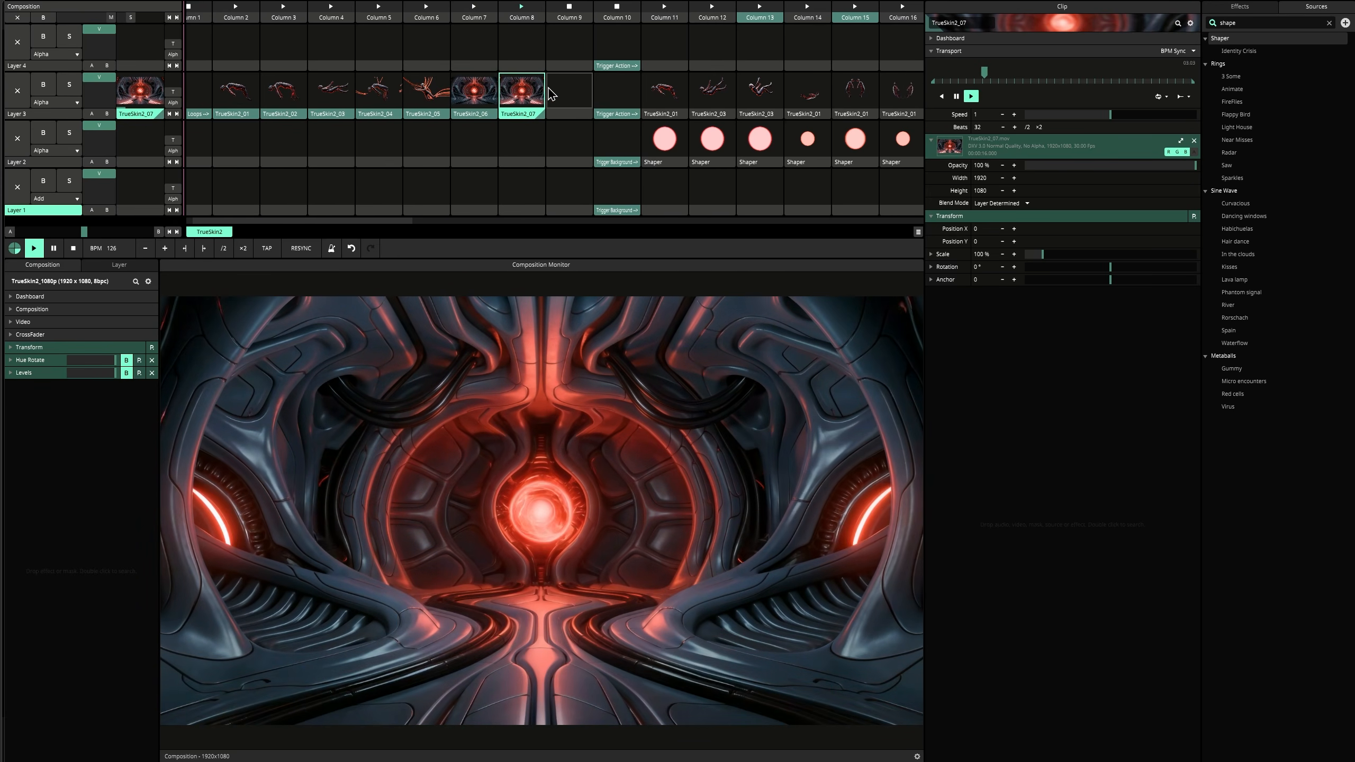
scroll(550, 93, left, 1)
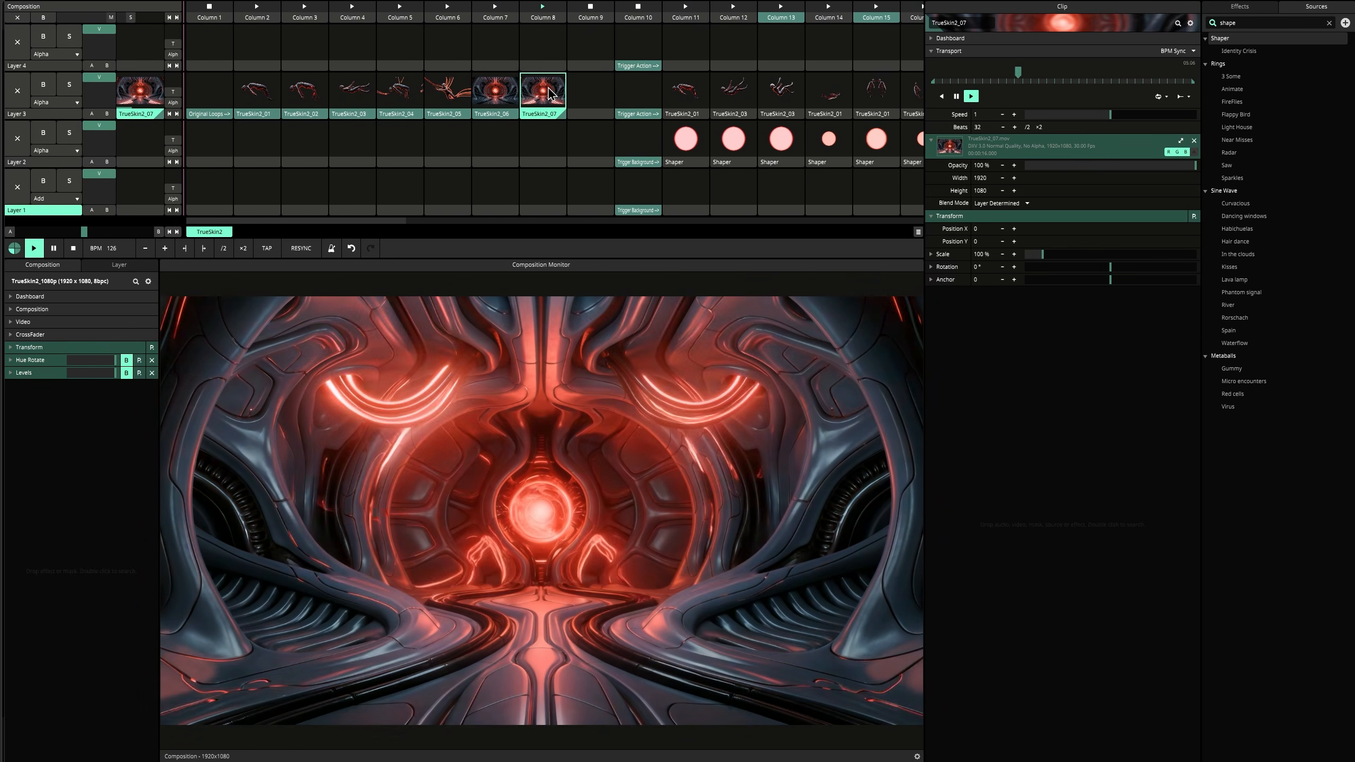
- Play TrueSkin2_01 from column 11 on Layer 3, adding the column's circle Shaper clip on Layer 2 behind it
scroll(549, 94, right, 5)
click(411, 92)
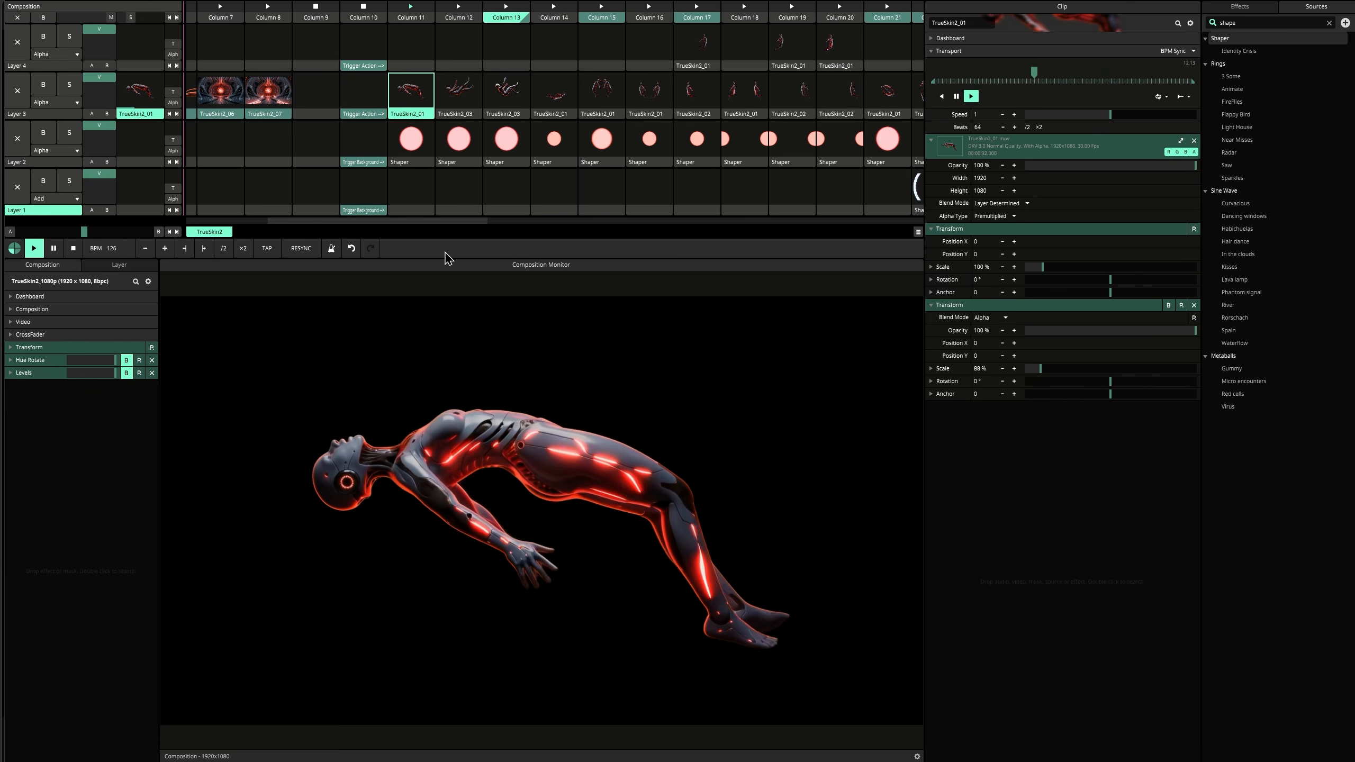
scroll(603, 204, right, 4)
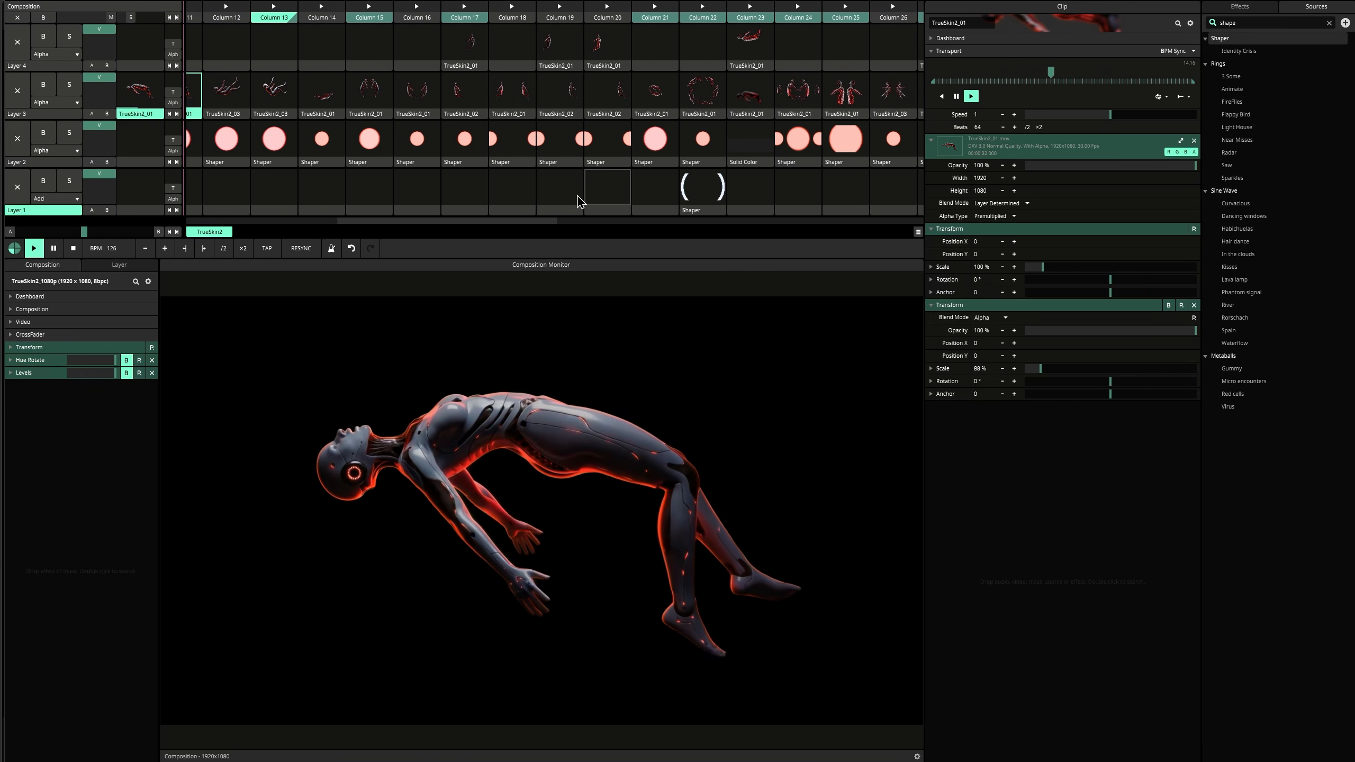
scroll(256, 154, left, 2)
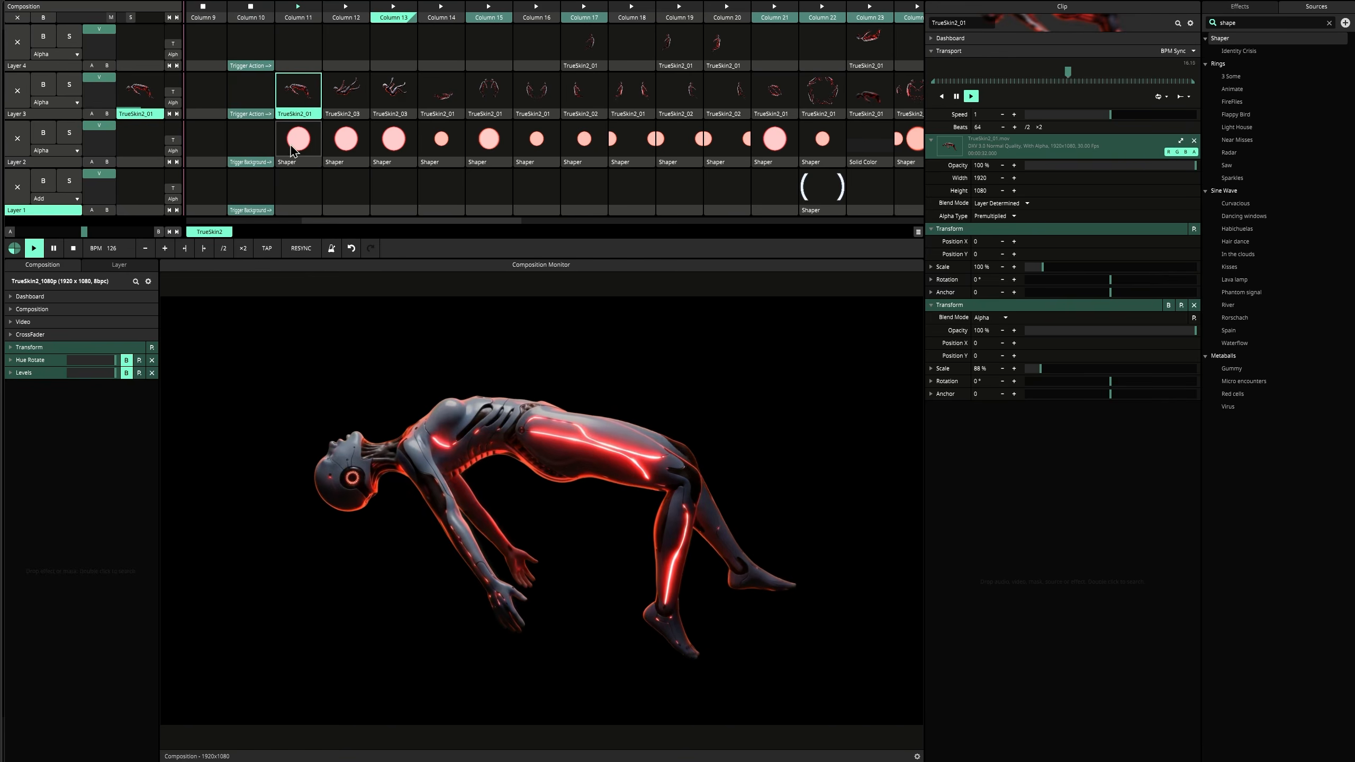
click(292, 150)
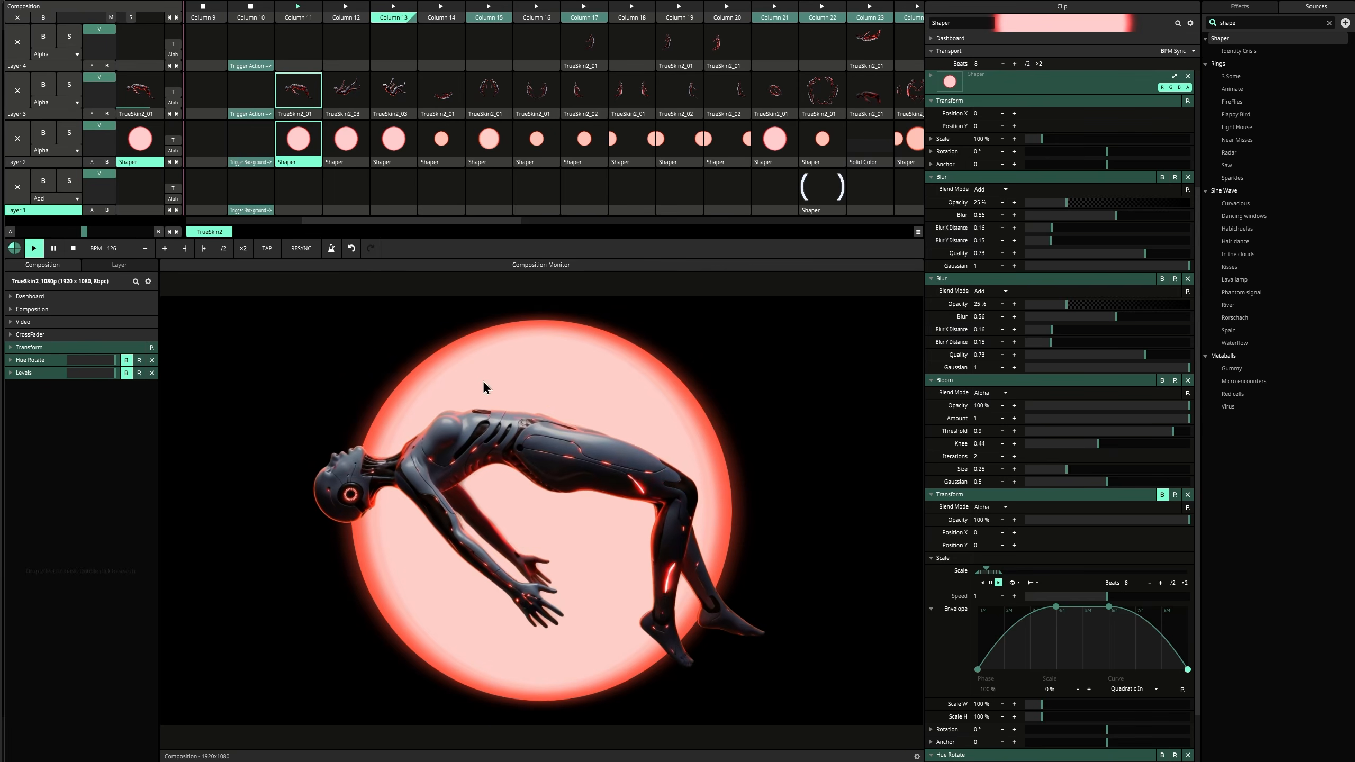
- Try other Layer 2 Shaper backgrounds behind the figure: the half circles in column 28, crosses in column 29 and ring in column 33
scroll(565, 152, right, 5)
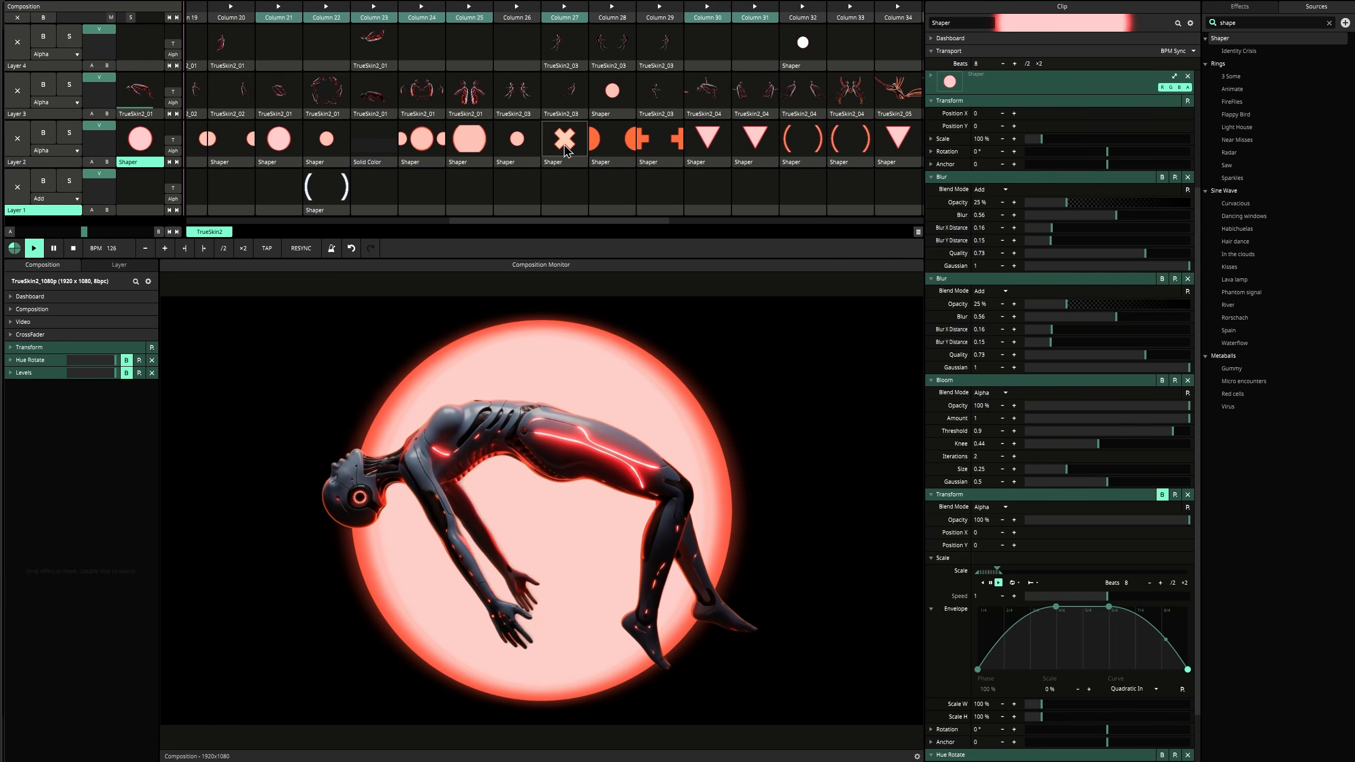
click(611, 140)
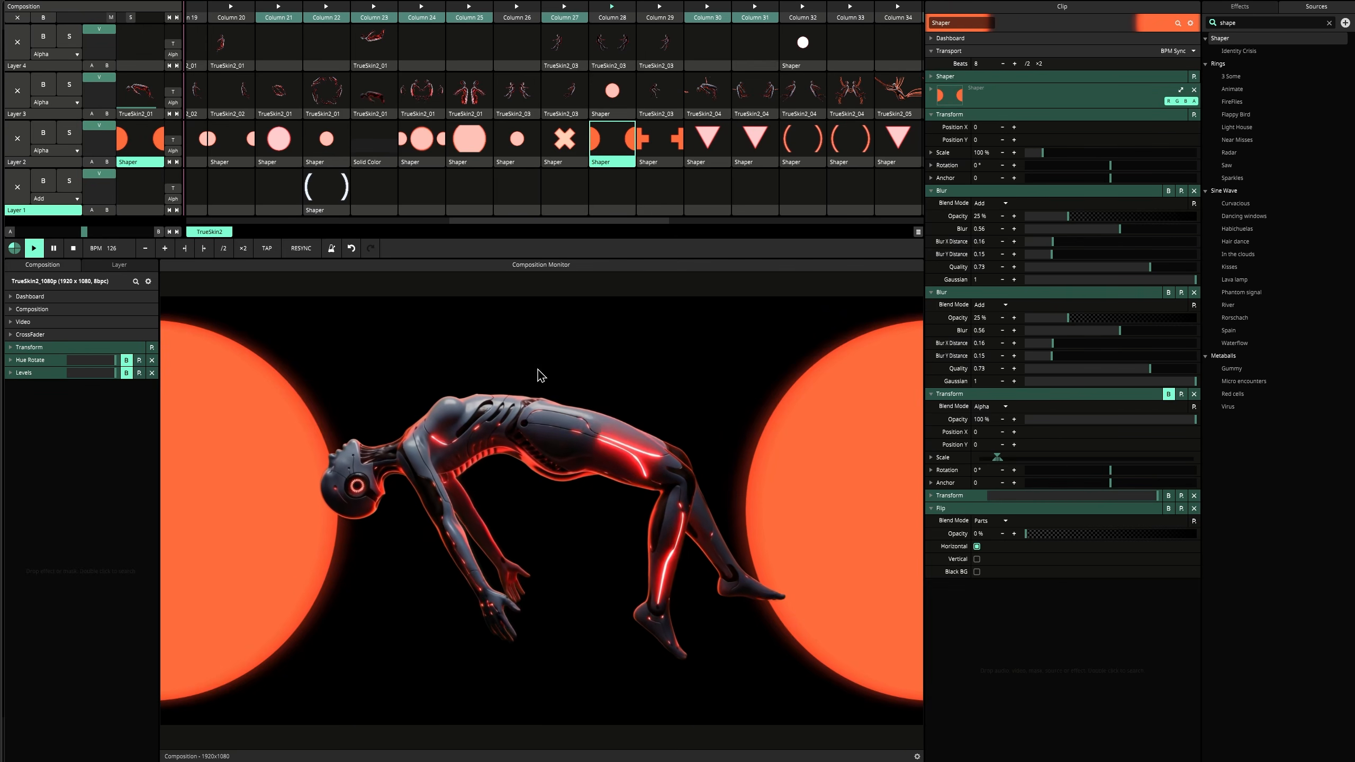
click(656, 147)
scroll(766, 188, right, 3)
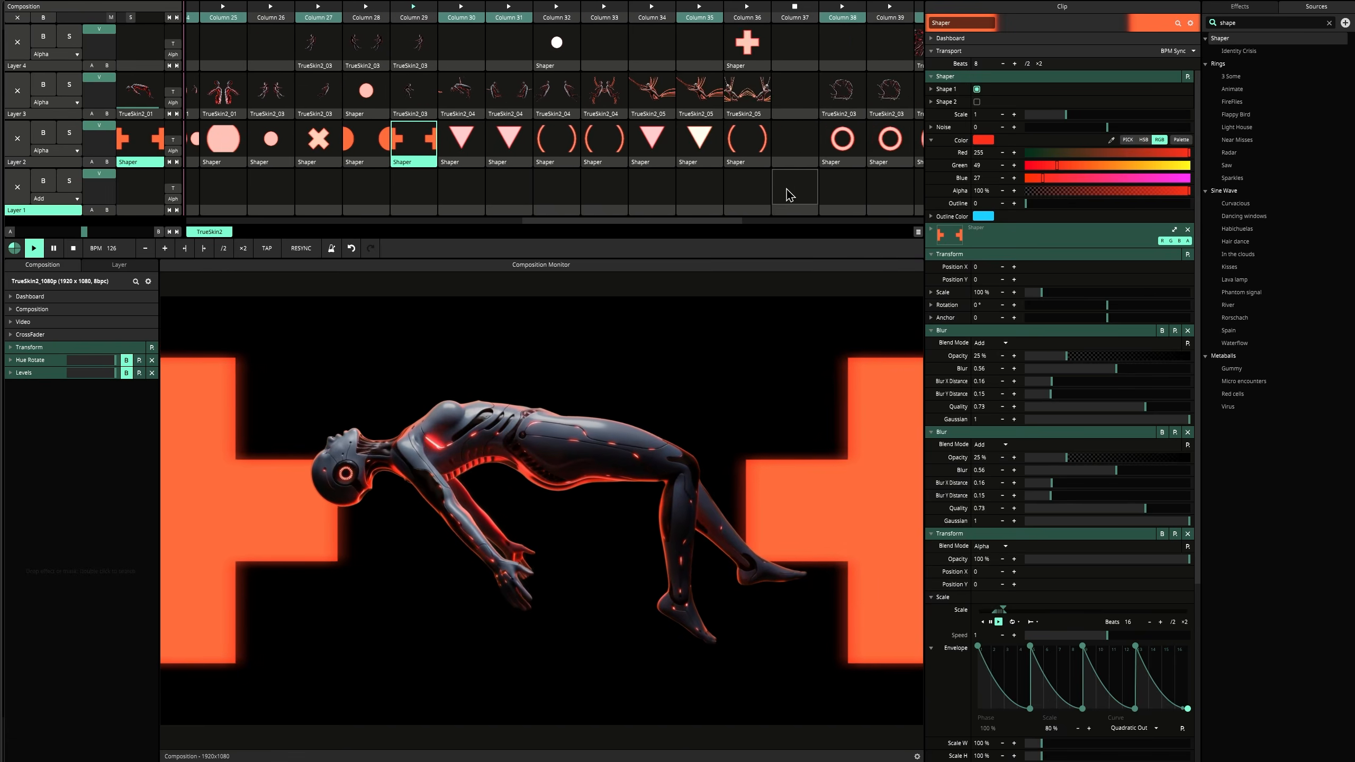
click(547, 143)
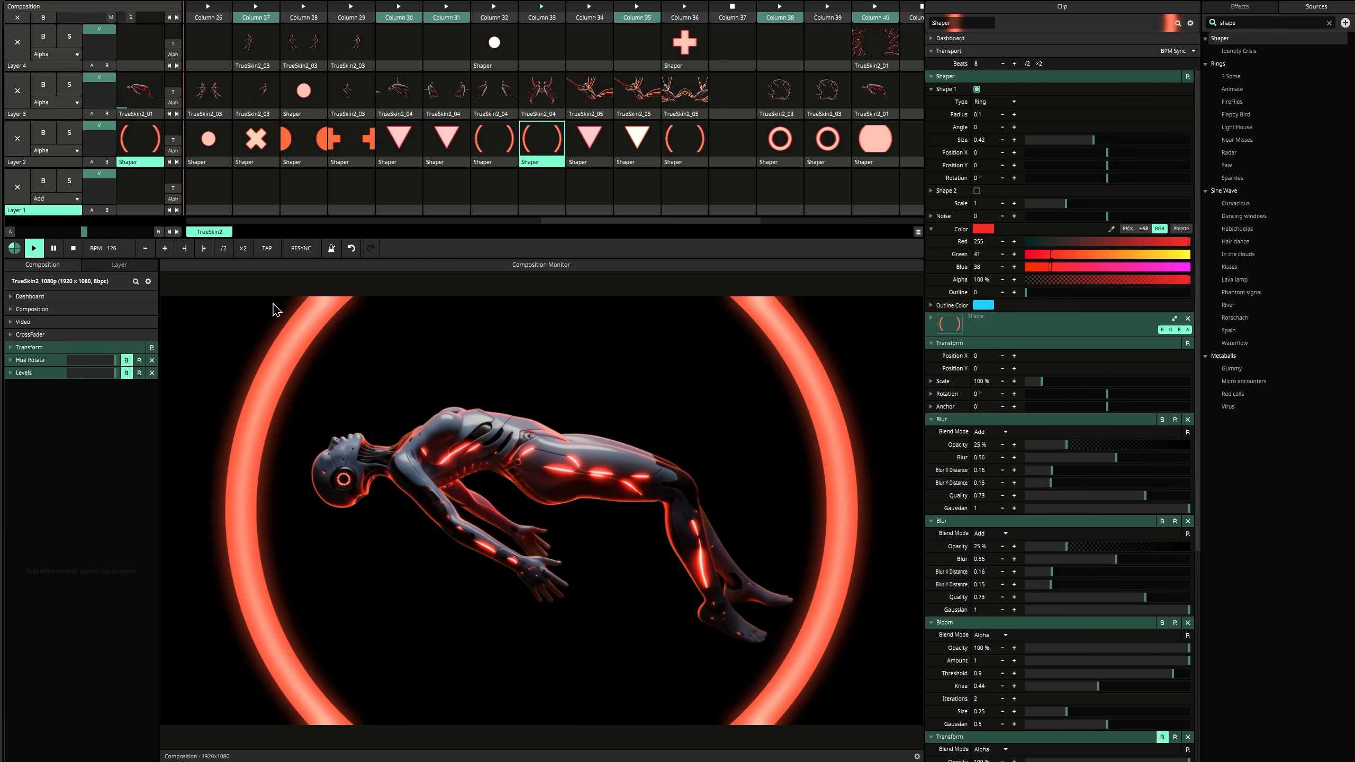
- Trigger column 11, then select its circle Shaper clip on Layer 2 to inspect the effects
scroll(457, 109, left, 6)
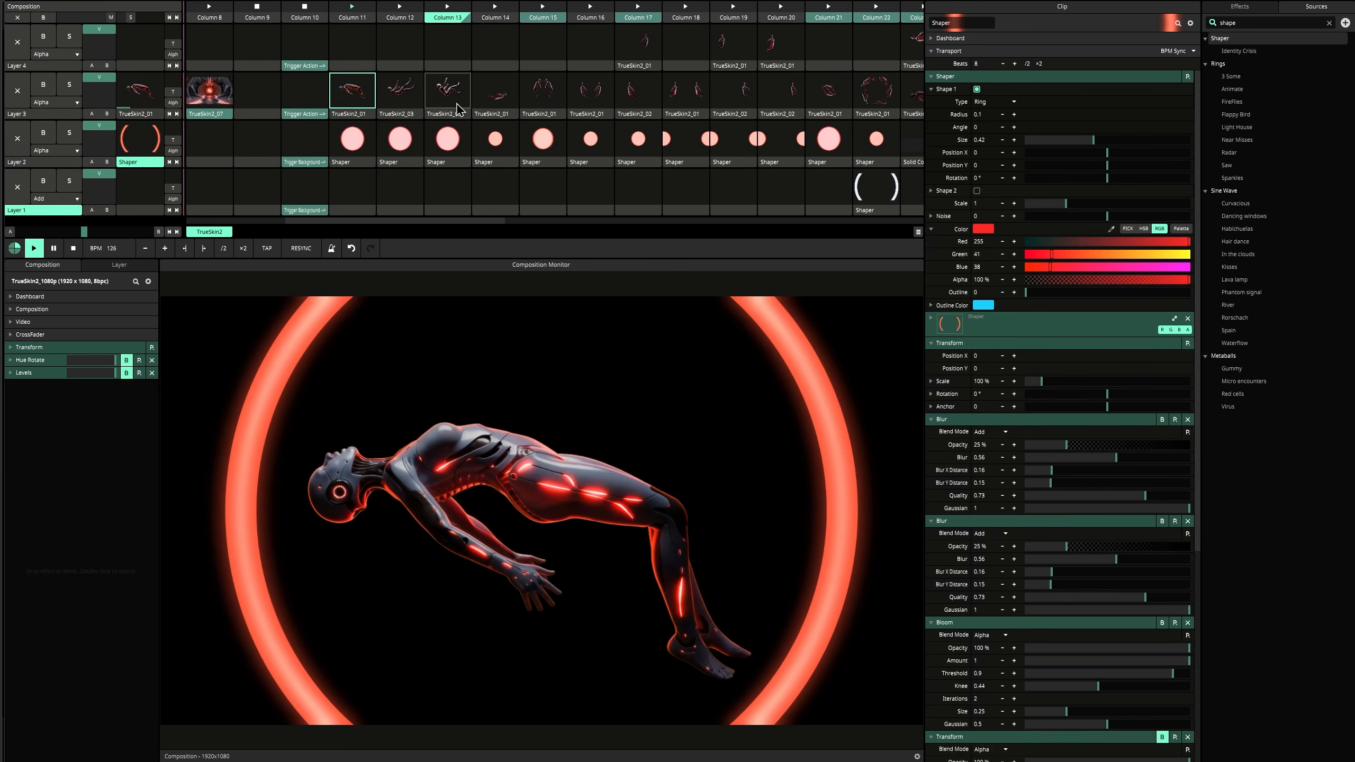
scroll(469, 136, right, 1)
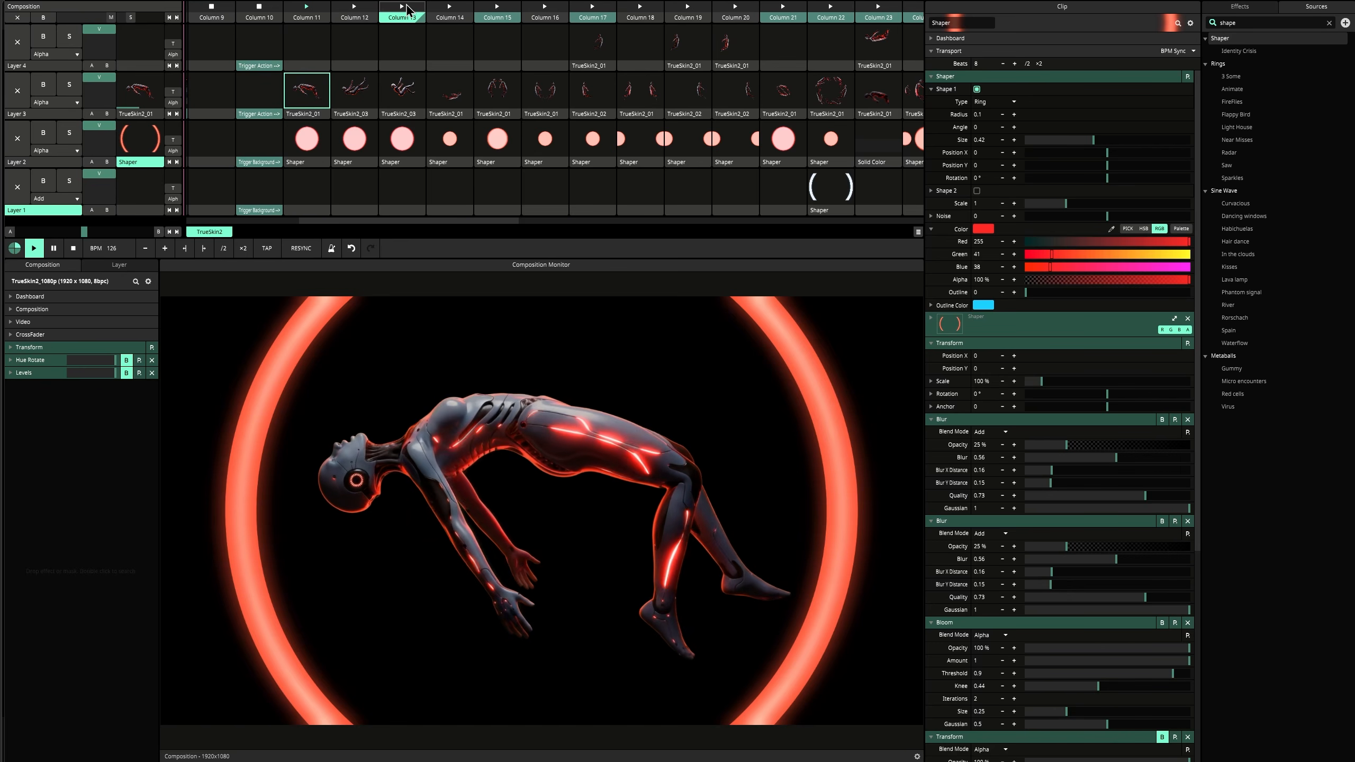
scroll(514, 63, left, 2)
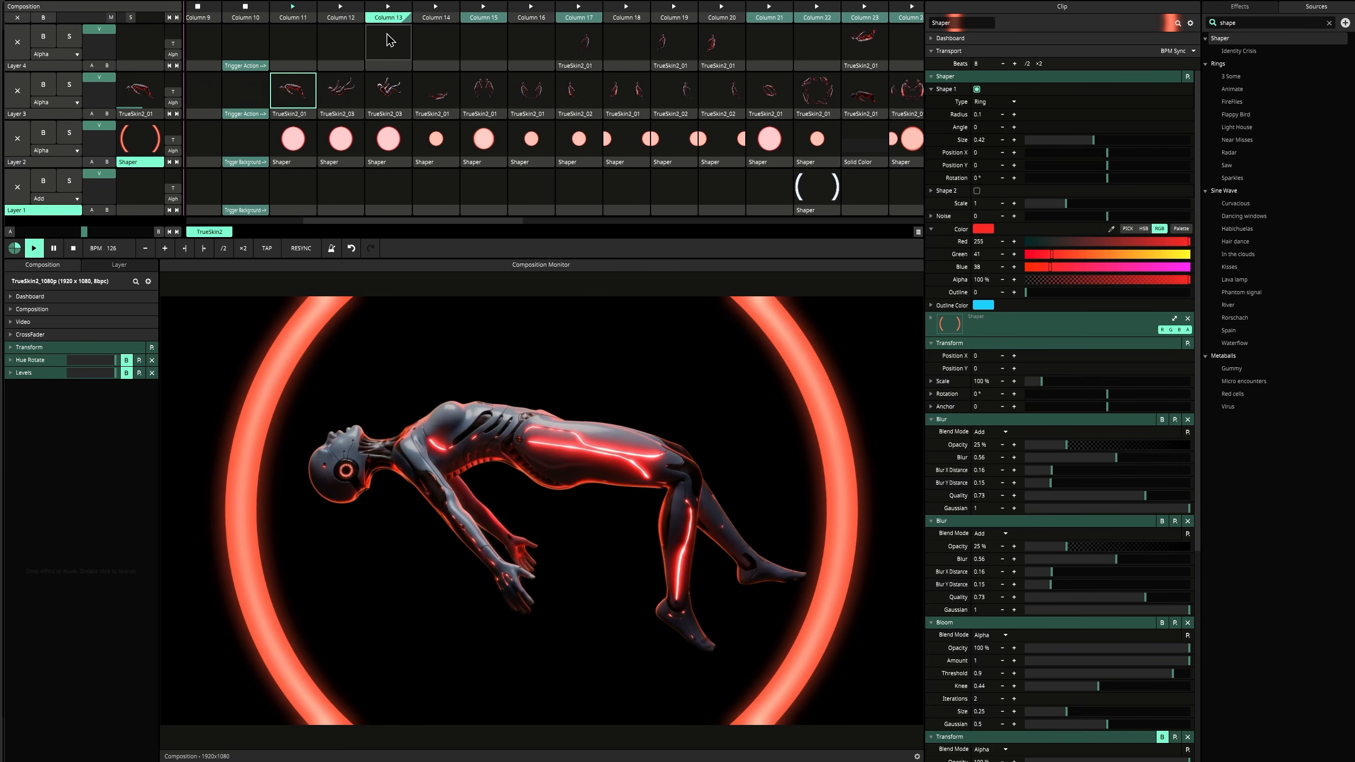
click(412, 15)
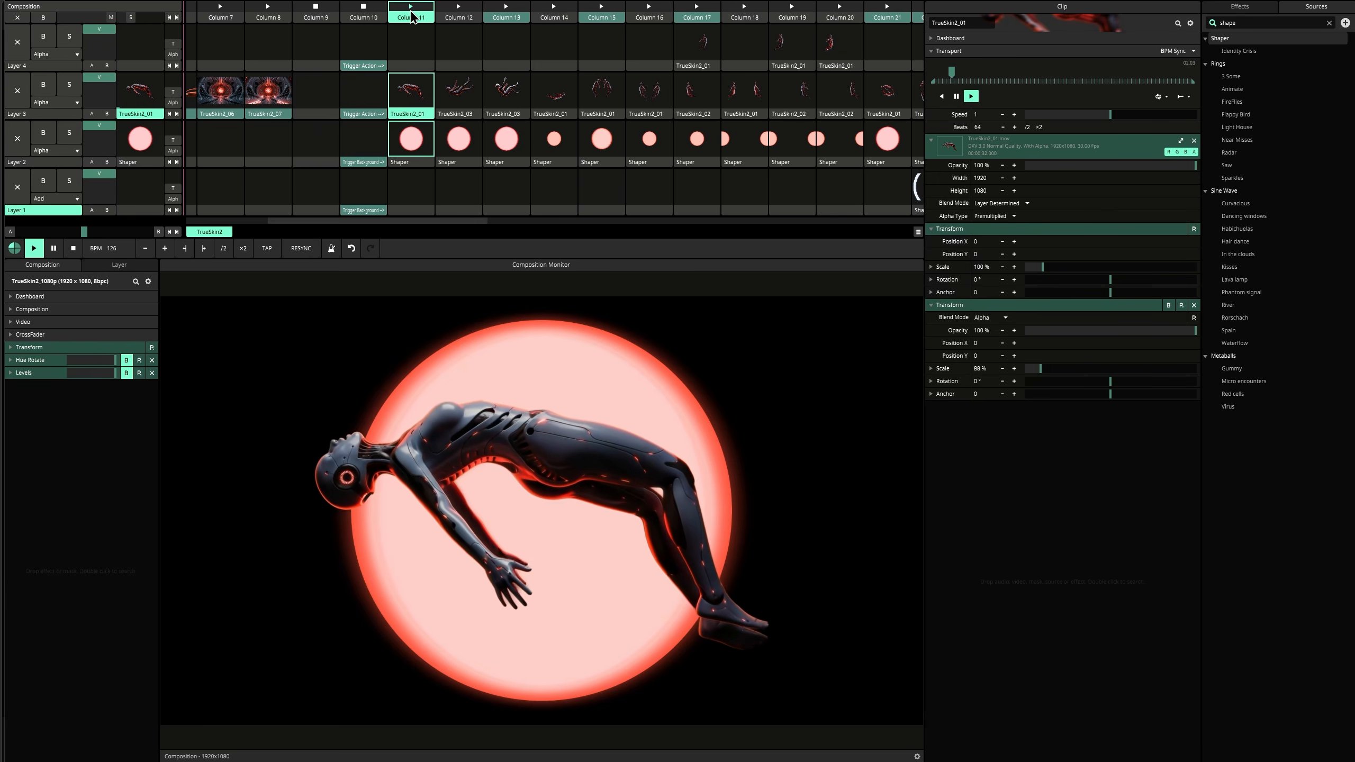
click(413, 152)
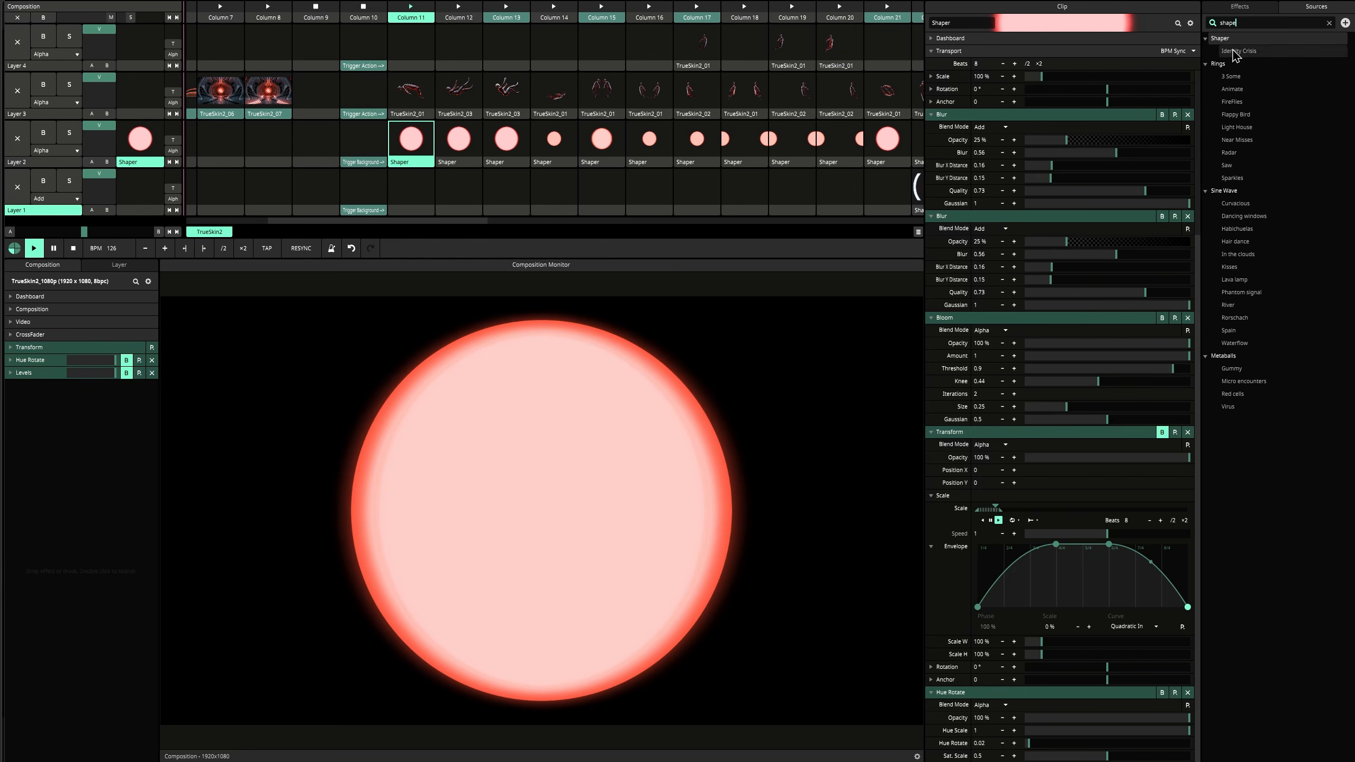
- Add a Shaper source to Layer 1 in column 12, play it and set its Outline to 0
drag(1227, 45, 456, 192)
click(455, 188)
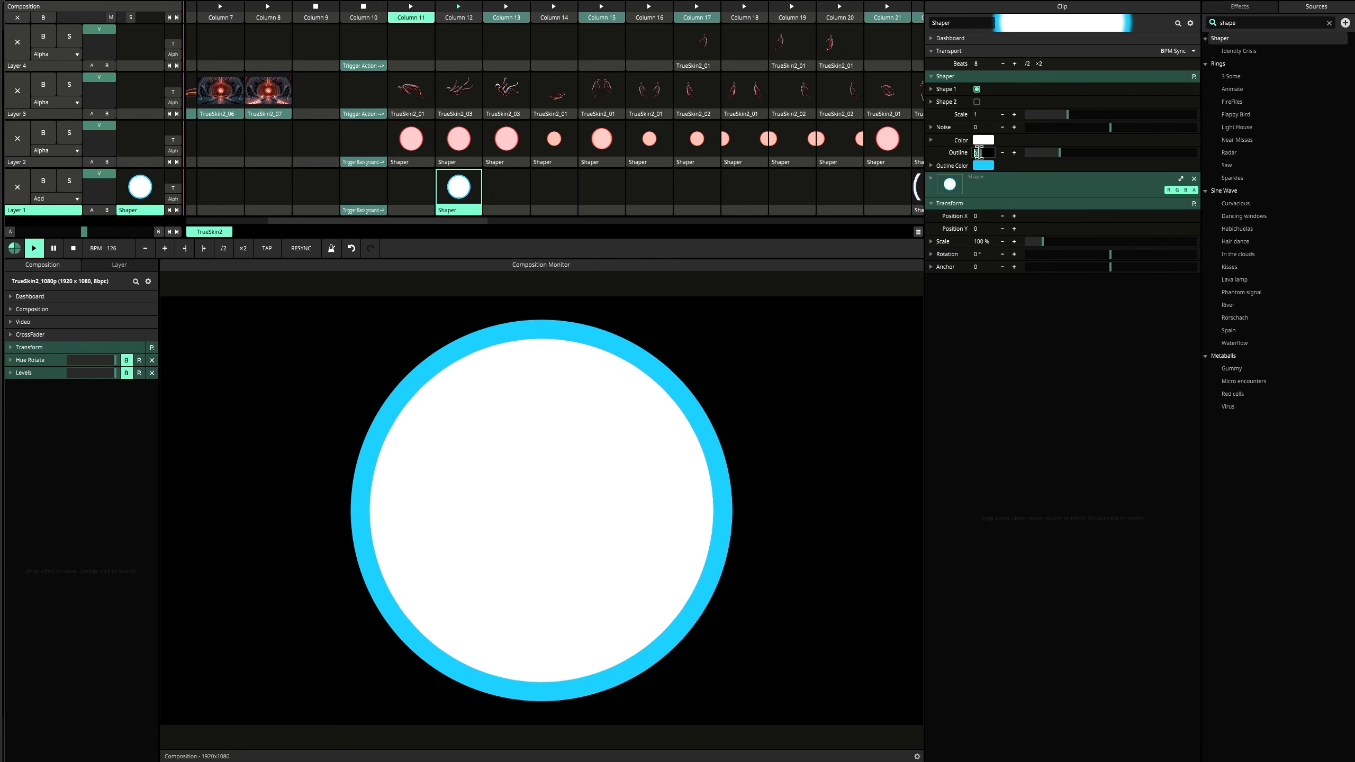
key(Return)
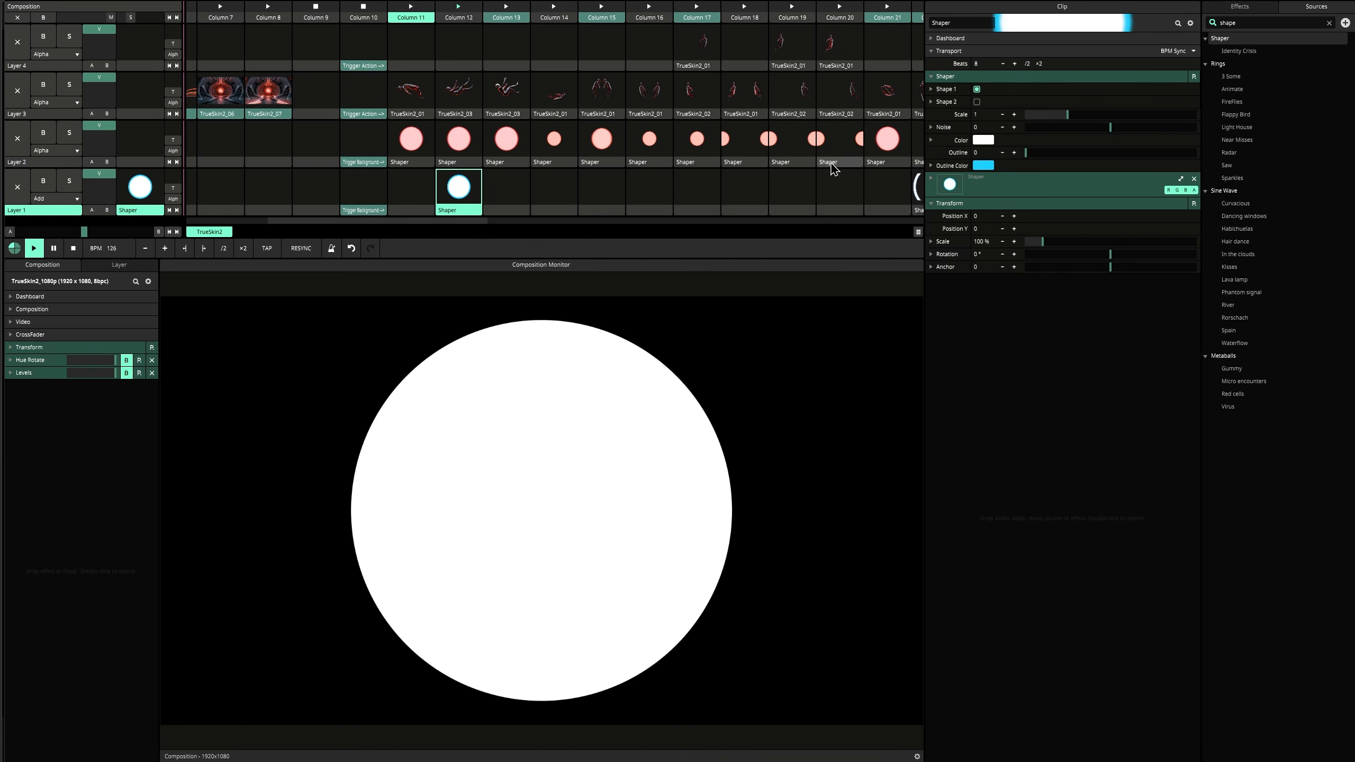
- Play the column 11 circle Shaper clip on Layer 2 and bypass its Bloom and both Blur effects
click(411, 139)
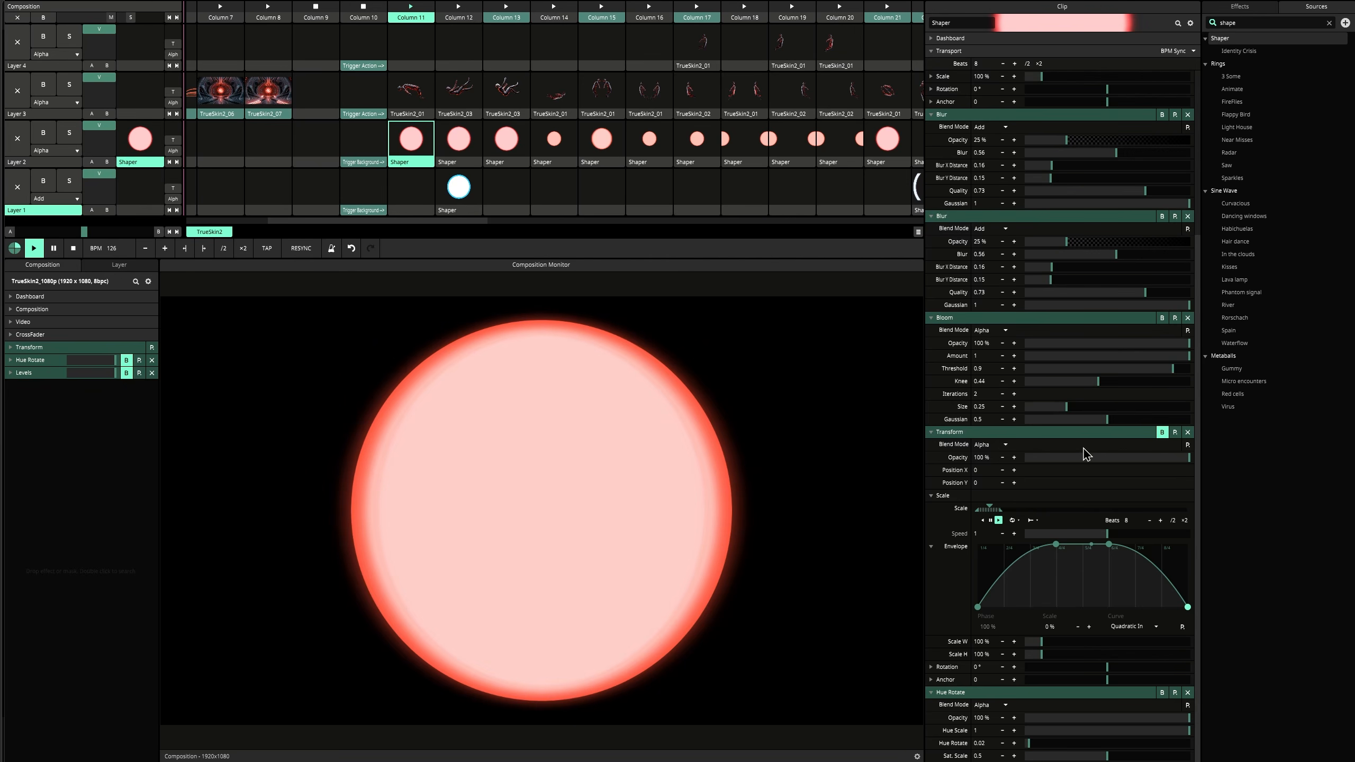
click(1162, 318)
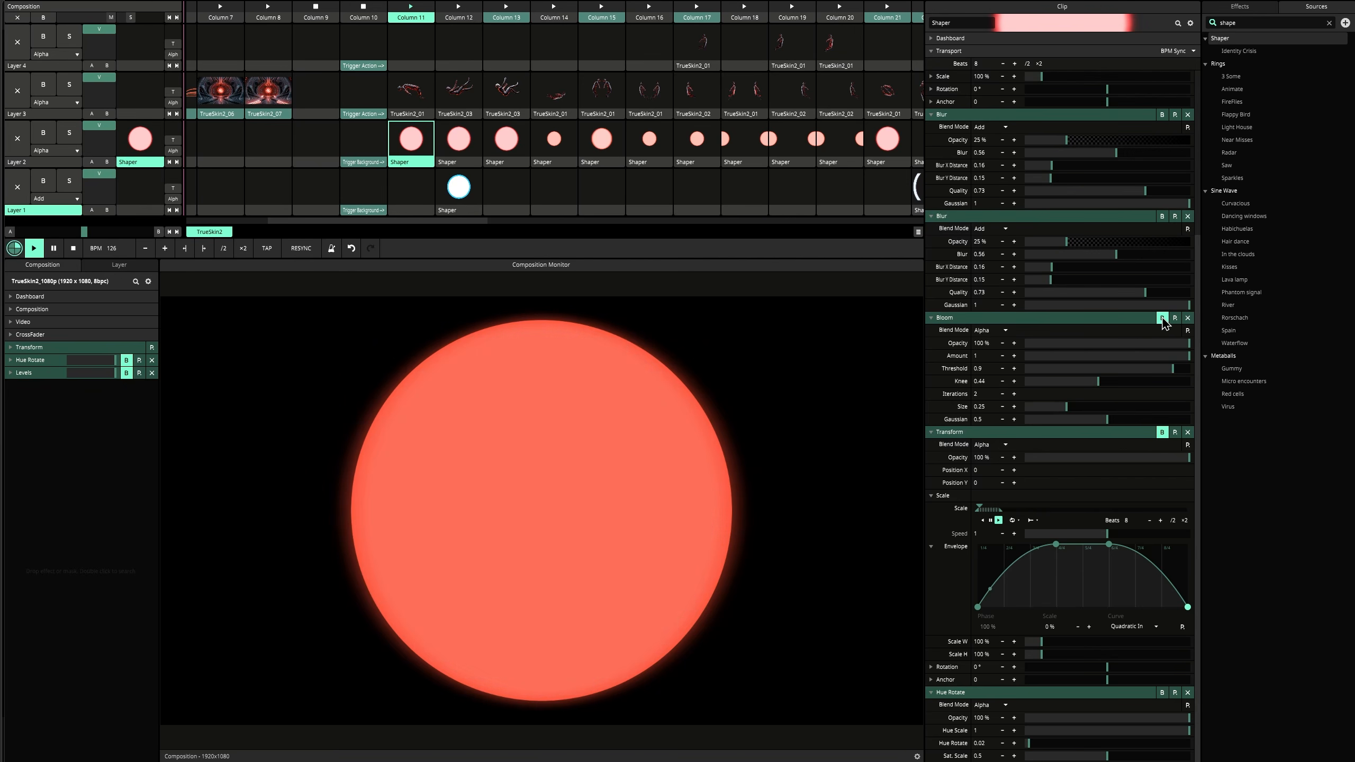
click(1163, 216)
click(1162, 216)
click(1164, 118)
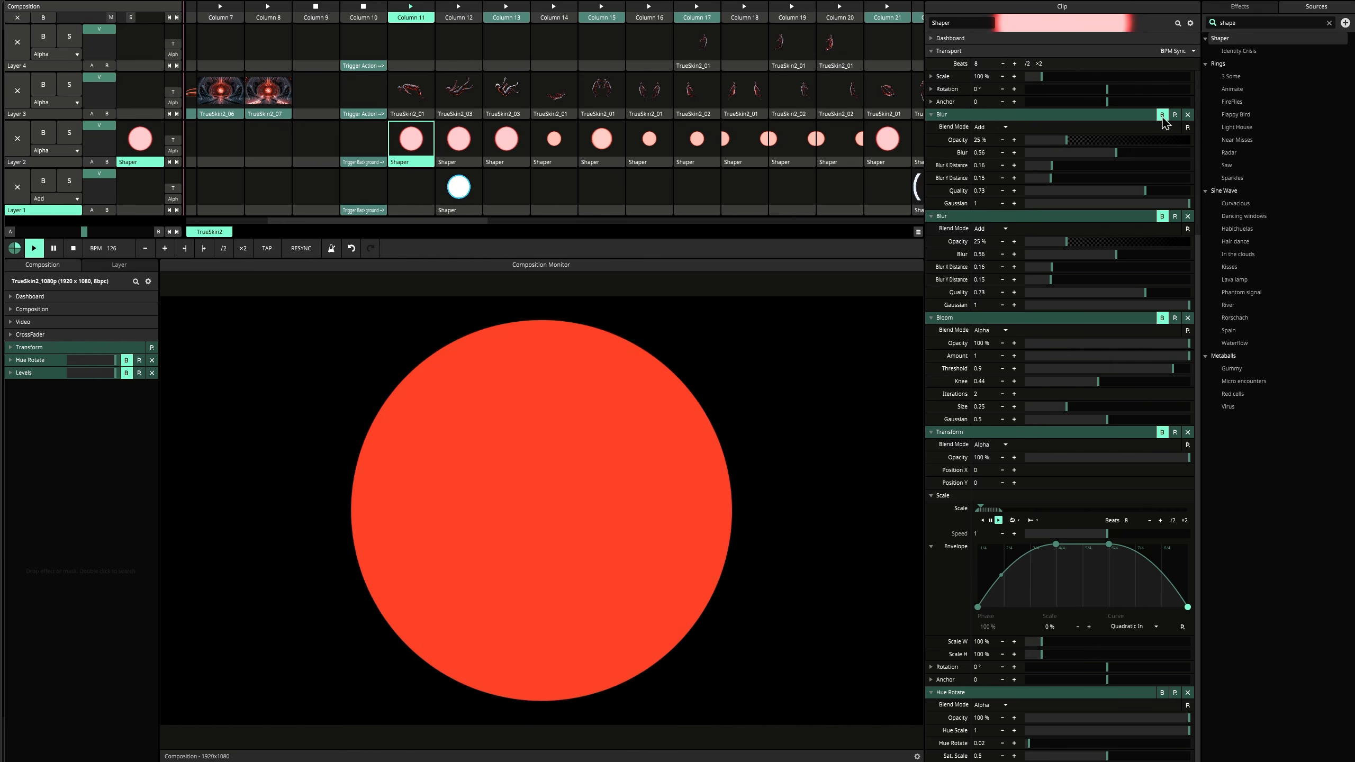
- Re-enable both Blur effects and the Bloom effect on the column 11 Shaper clip
scroll(1030, 225, up, 5)
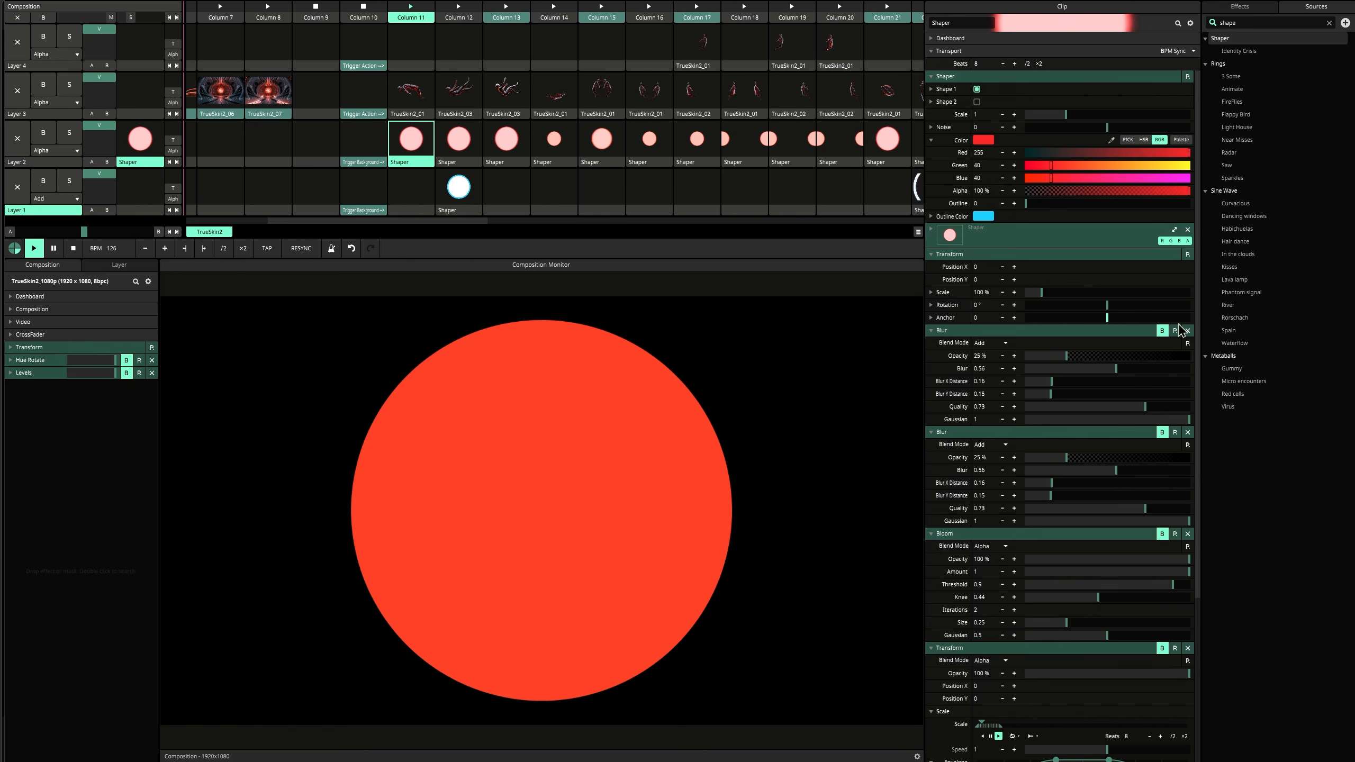
click(1165, 332)
click(1163, 433)
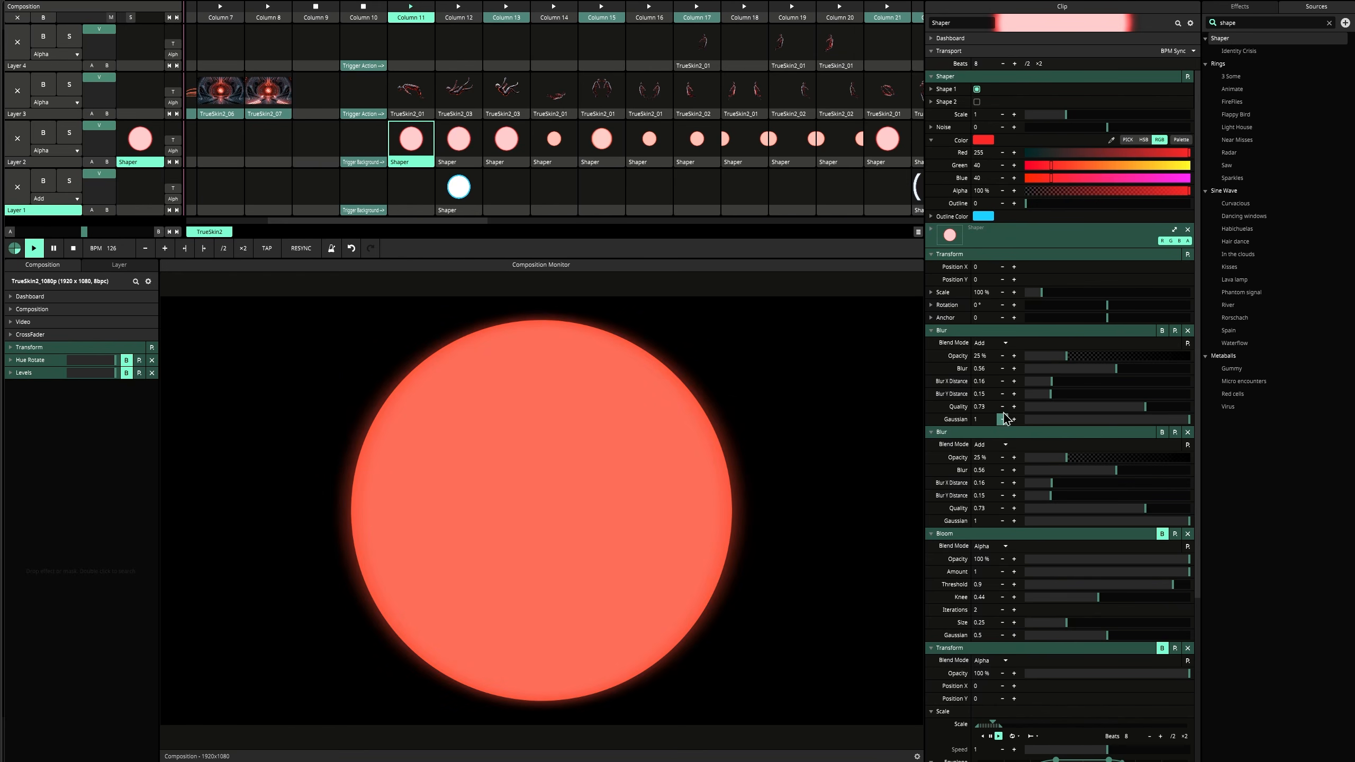
scroll(1058, 447, down, 4)
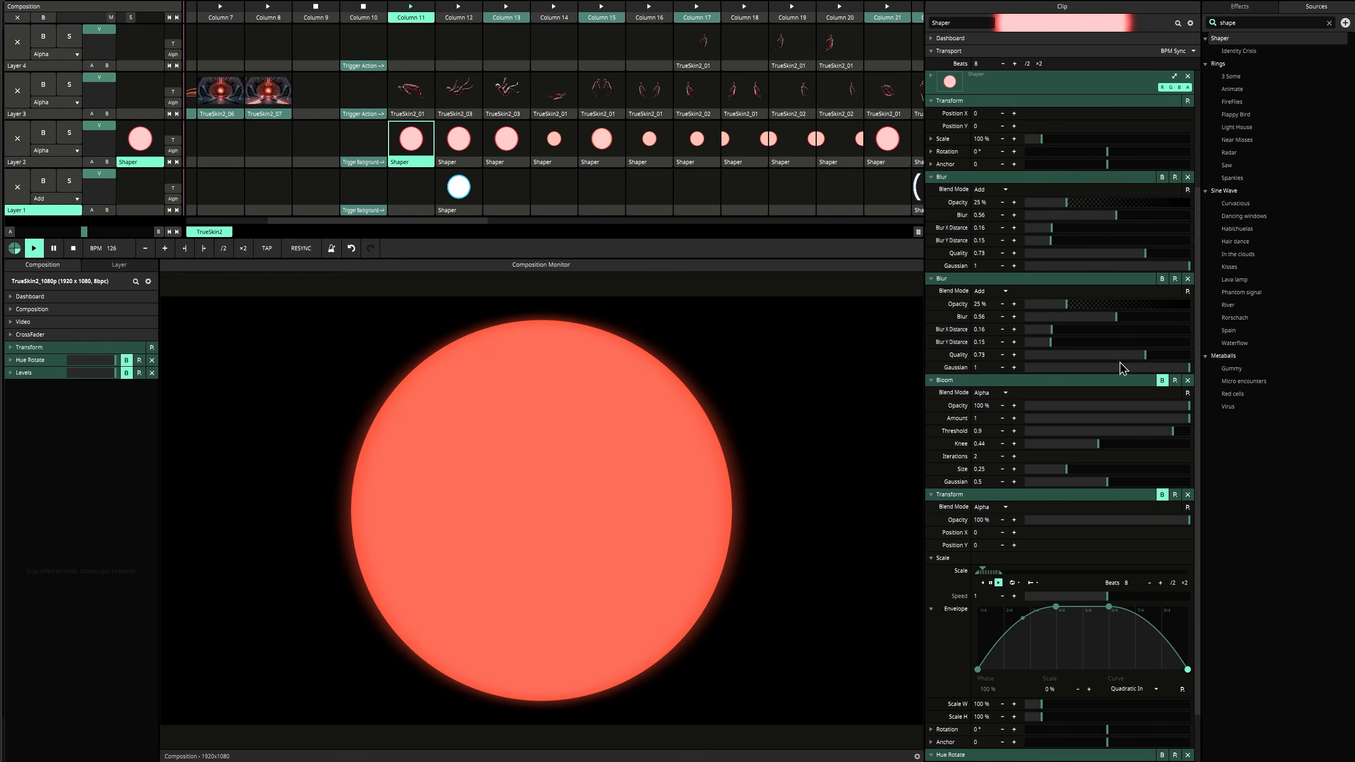
click(1163, 380)
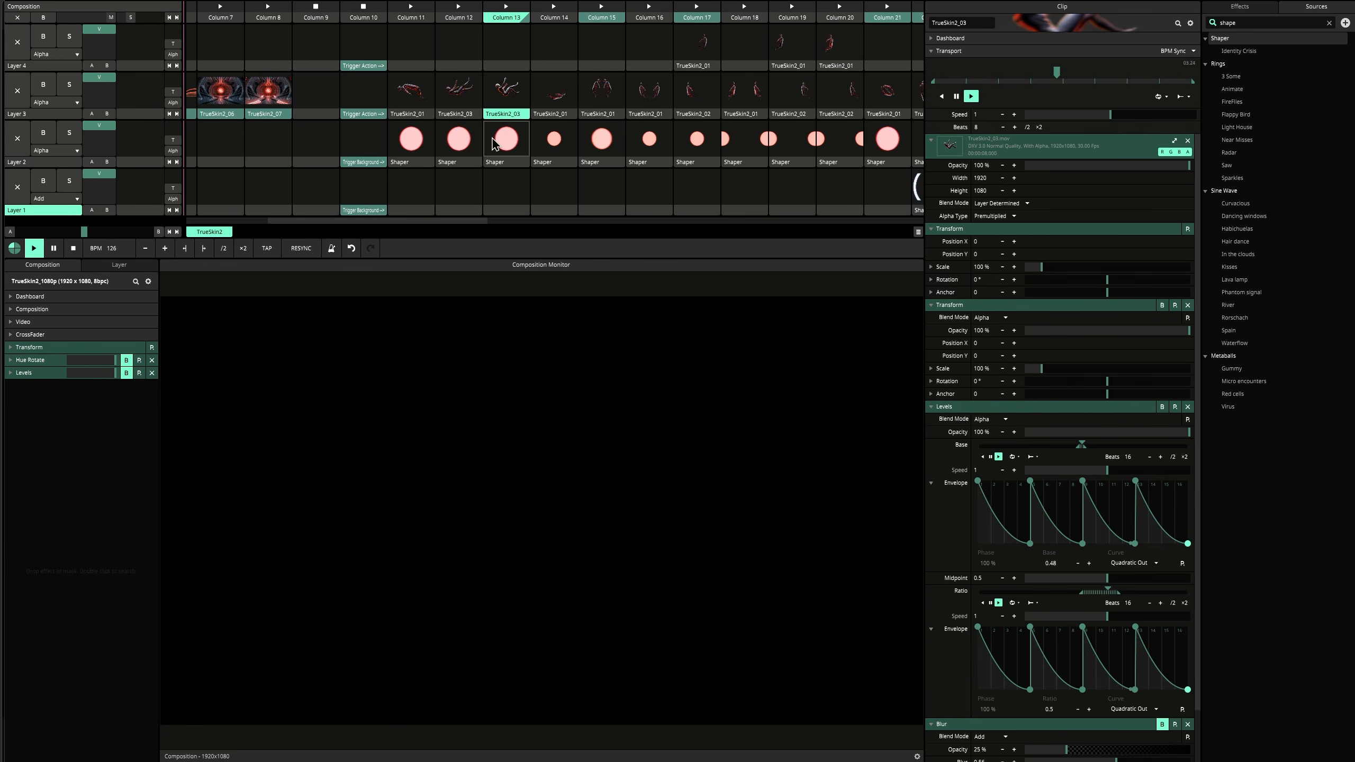
- Play TrueSkin2_03 in column 13, then its circle Shaper clip on Layer 2, and bypass that clip's Levels effect
click(500, 100)
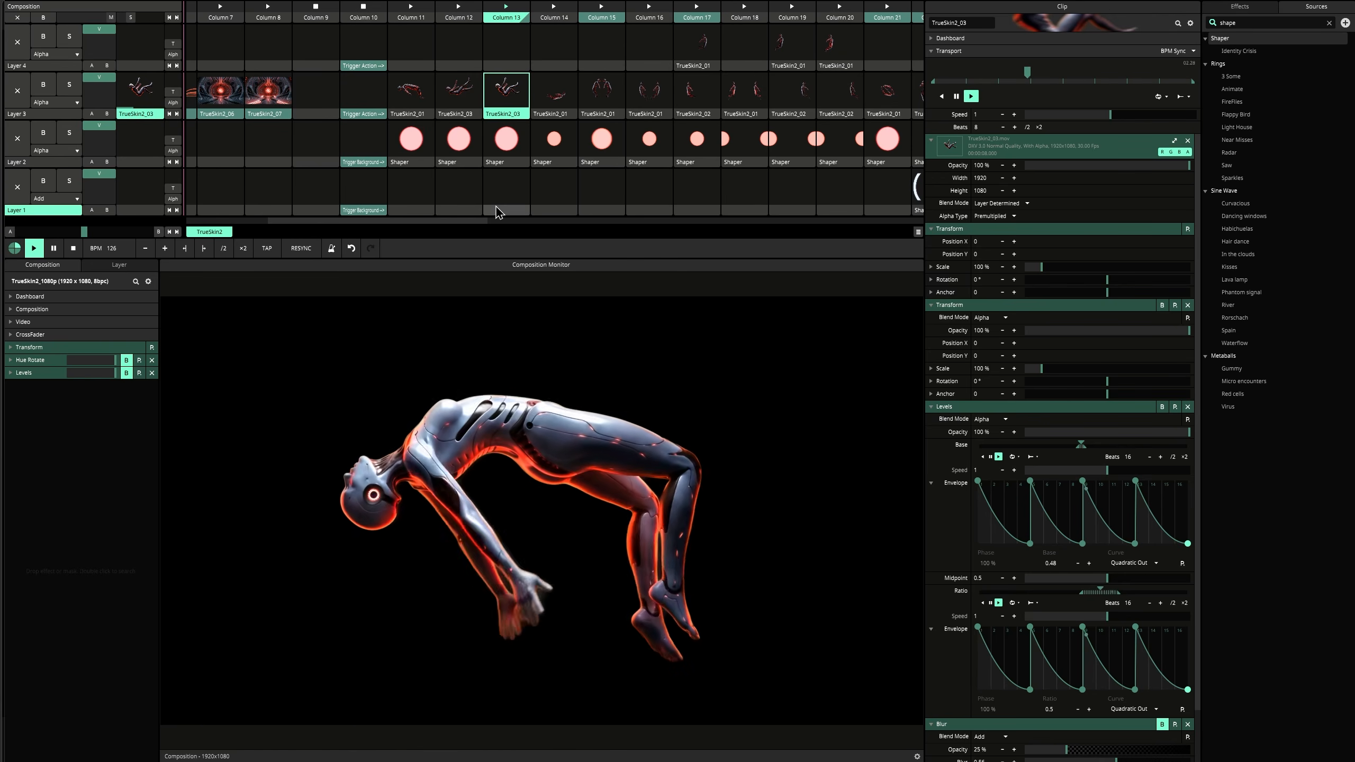
click(497, 155)
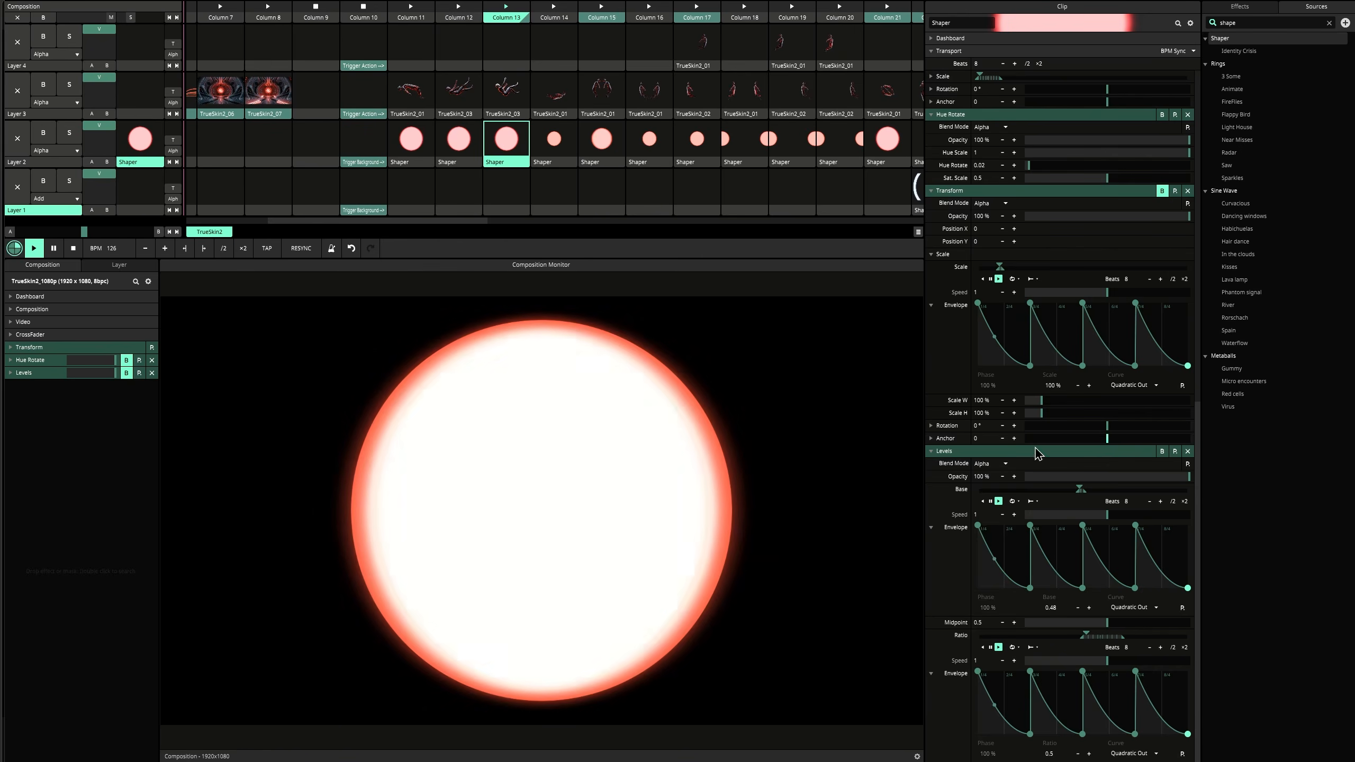
click(1161, 452)
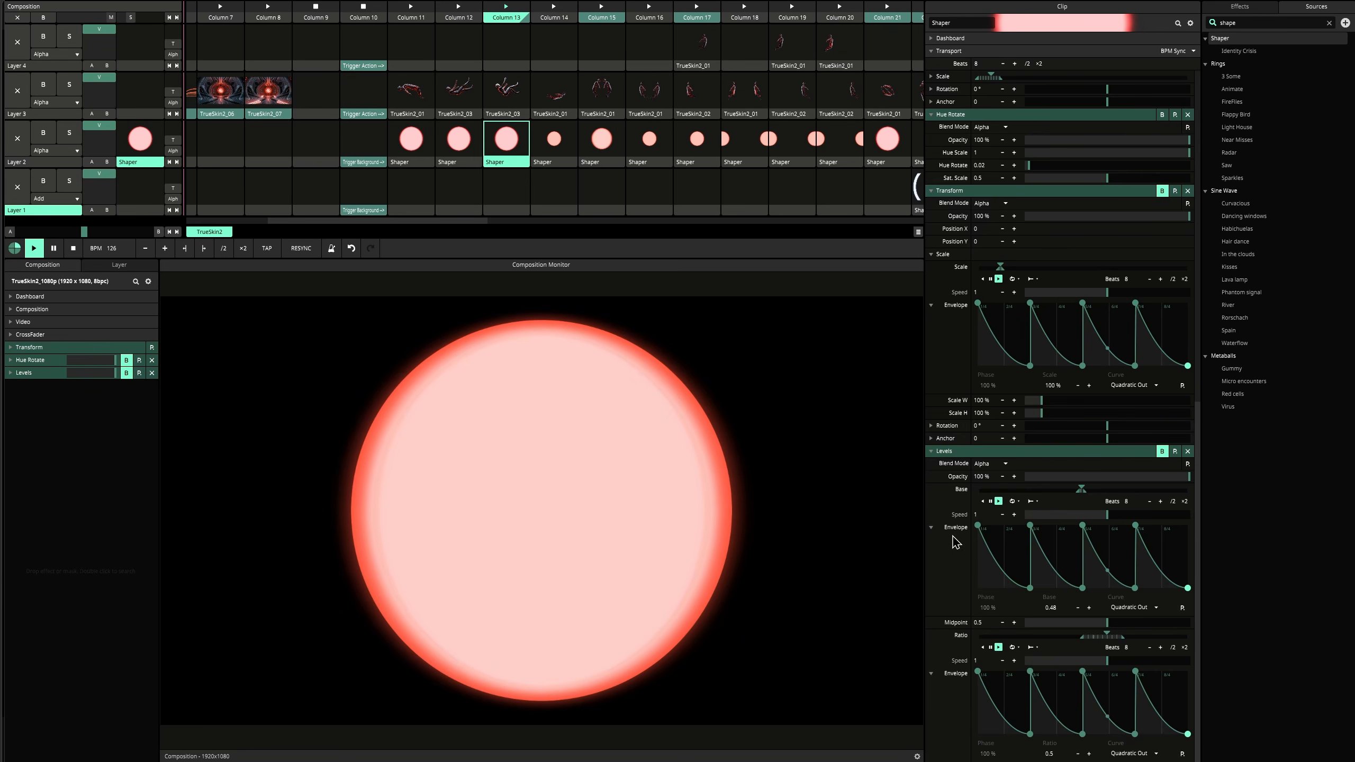
- Inspect the animation options for the Levels effect's Base parameter and the available envelope presets, leaving the envelope as it is
click(931, 490)
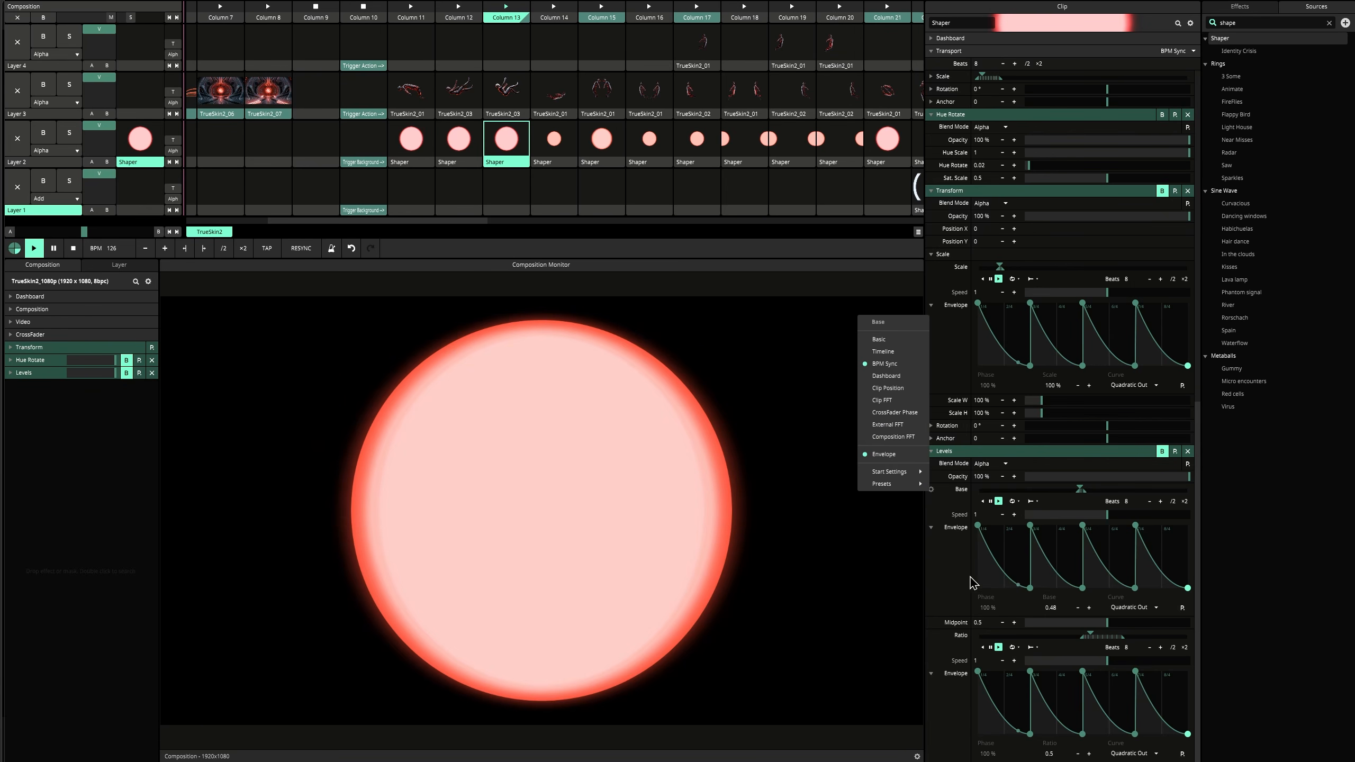
click(1182, 607)
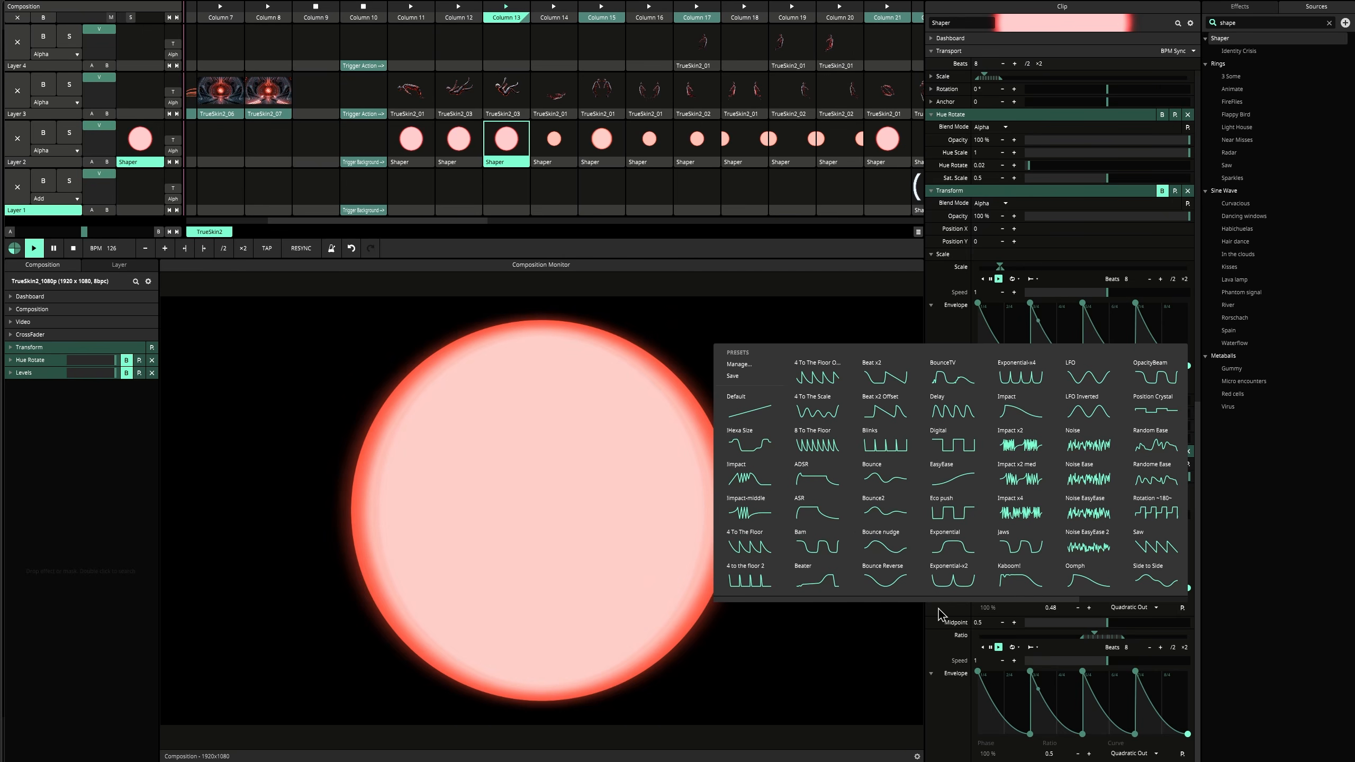
click(939, 653)
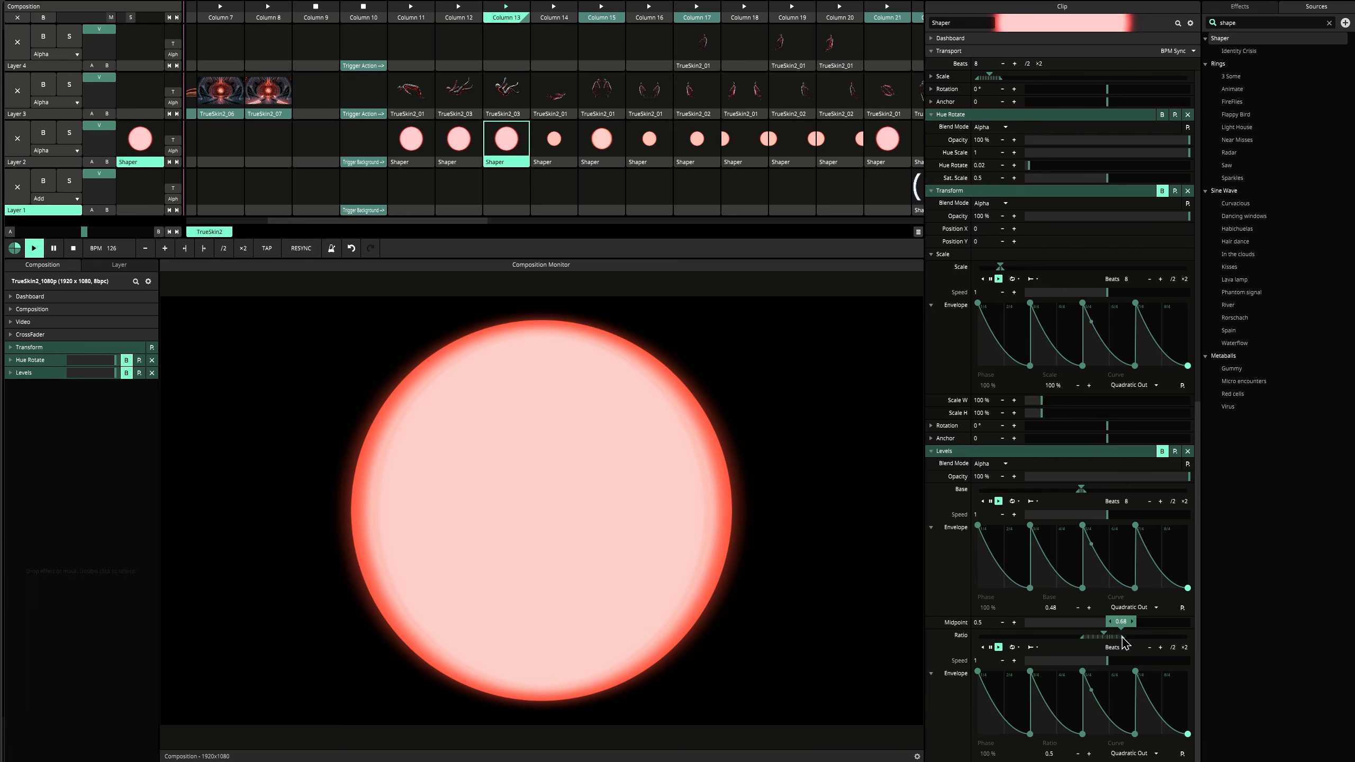
- Re-enable the Levels effect and lower the upper limit of its animated Ratio range to about 0.57
click(1162, 451)
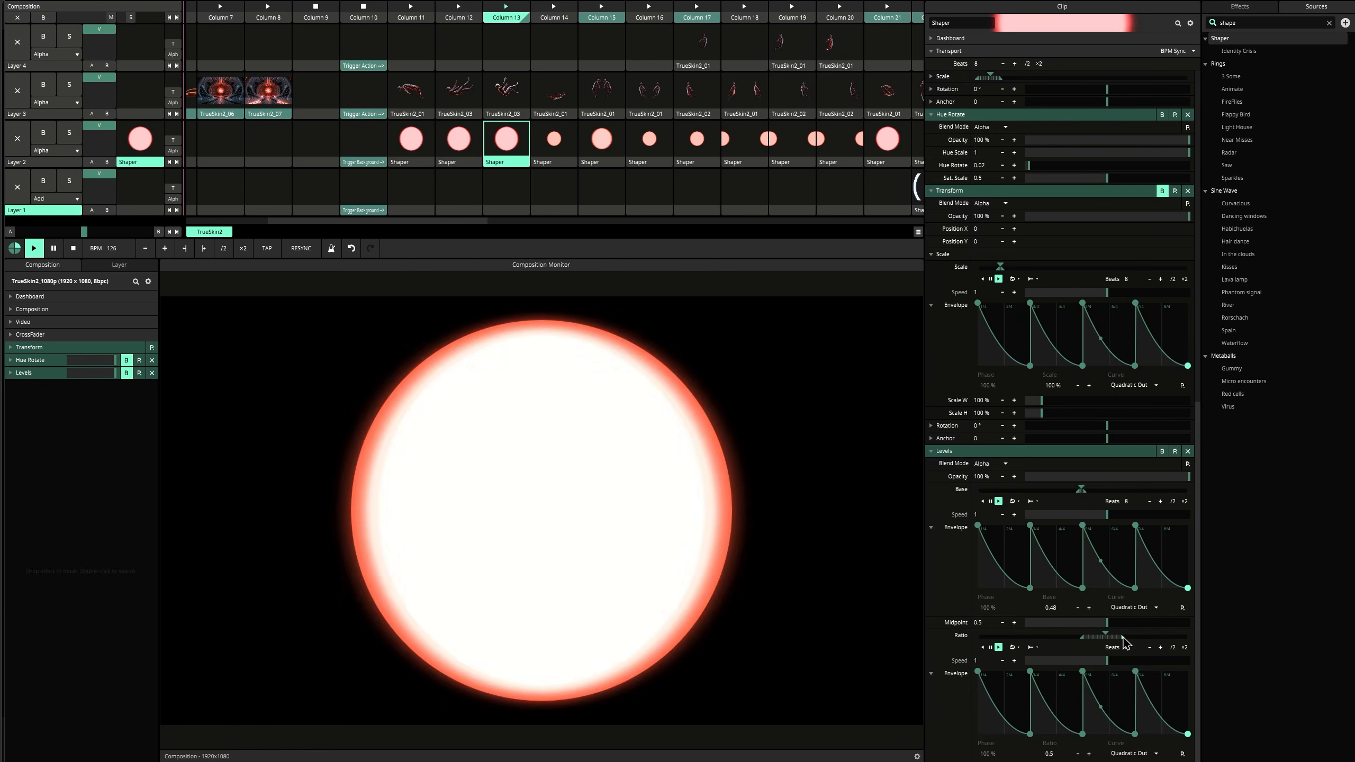
mouse_move(1125, 640)
mouse_down()
mouse_move(1166, 646)
mouse_move(1109, 650)
mouse_up()
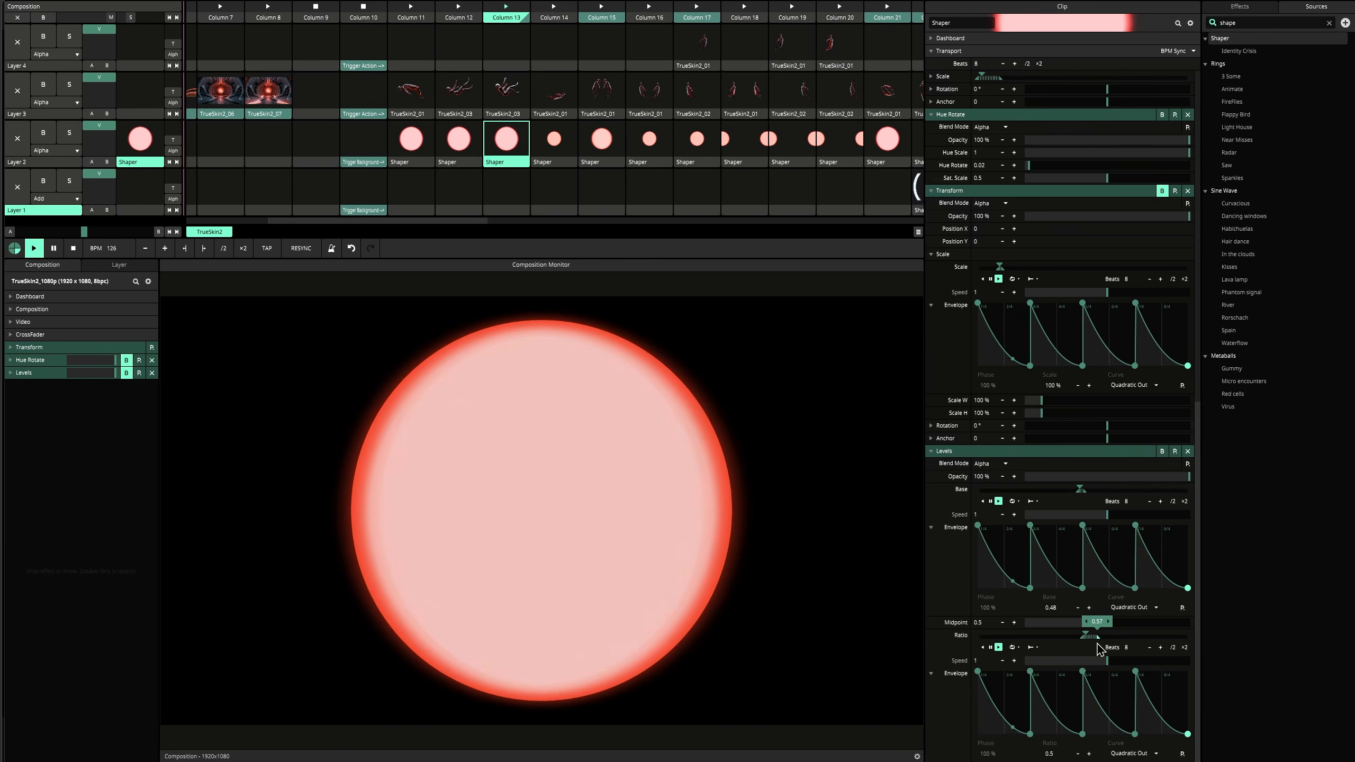
- Play column 15 and bypass the Flip effect on its TrueSkin2_01 clip on Layer 3
click(506, 90)
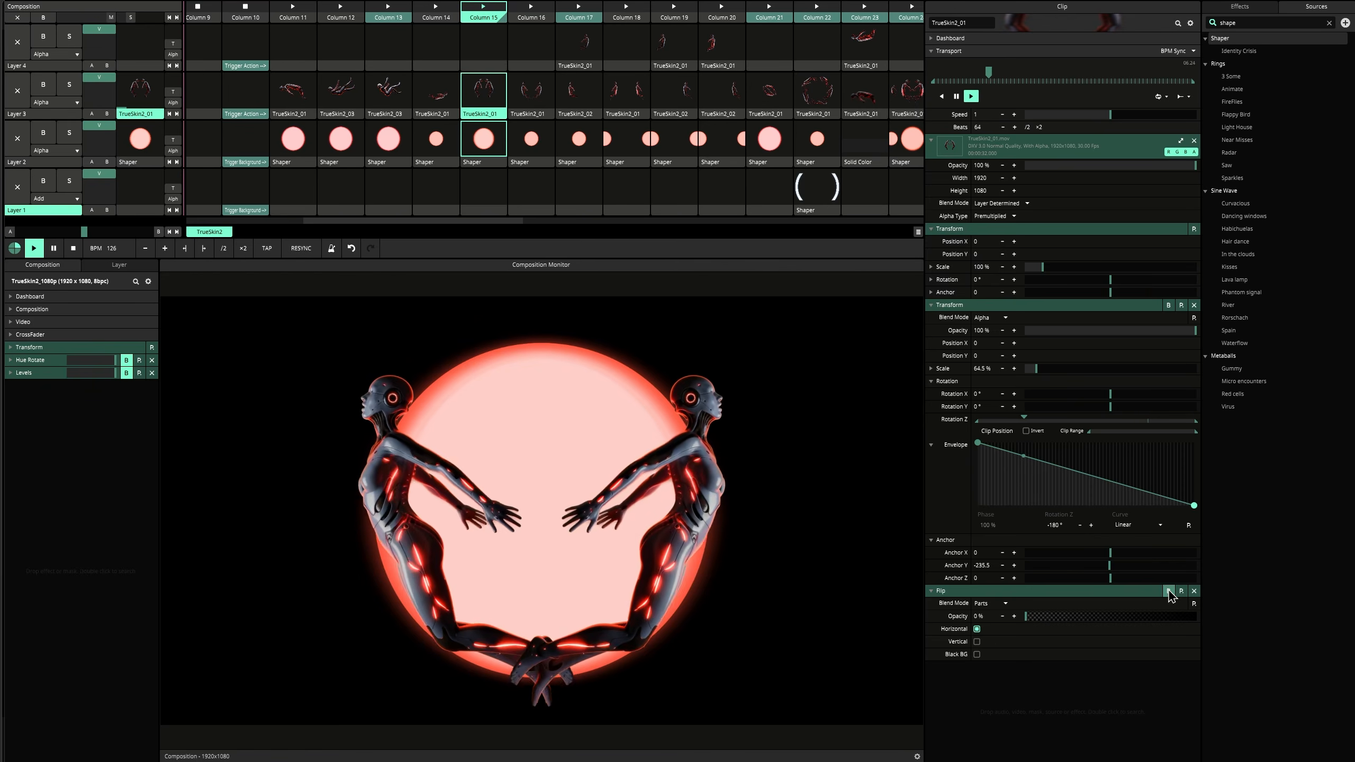
click(1168, 305)
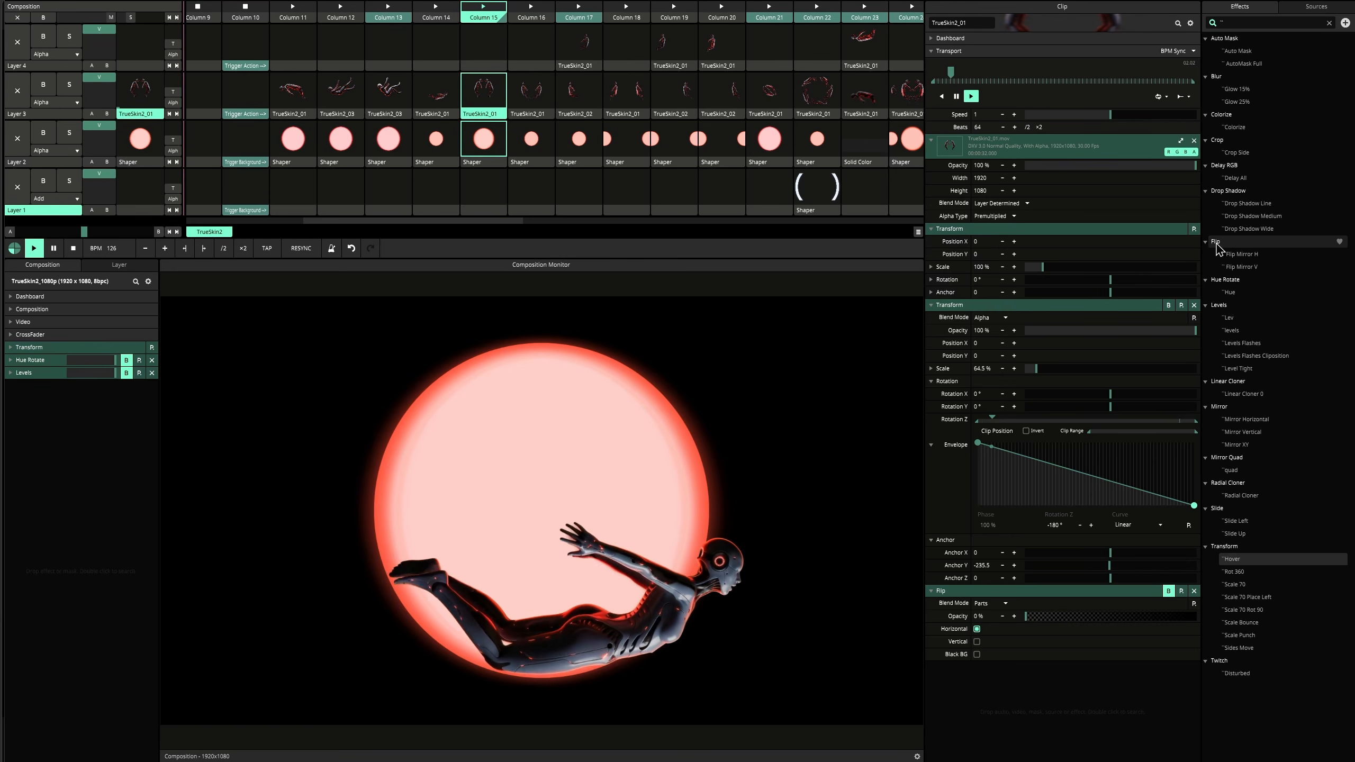
- Add a second Flip effect to the column 15 TrueSkin2_01 clip, with blend mode Parts and opacity 1%
drag(1002, 658, 1001, 661)
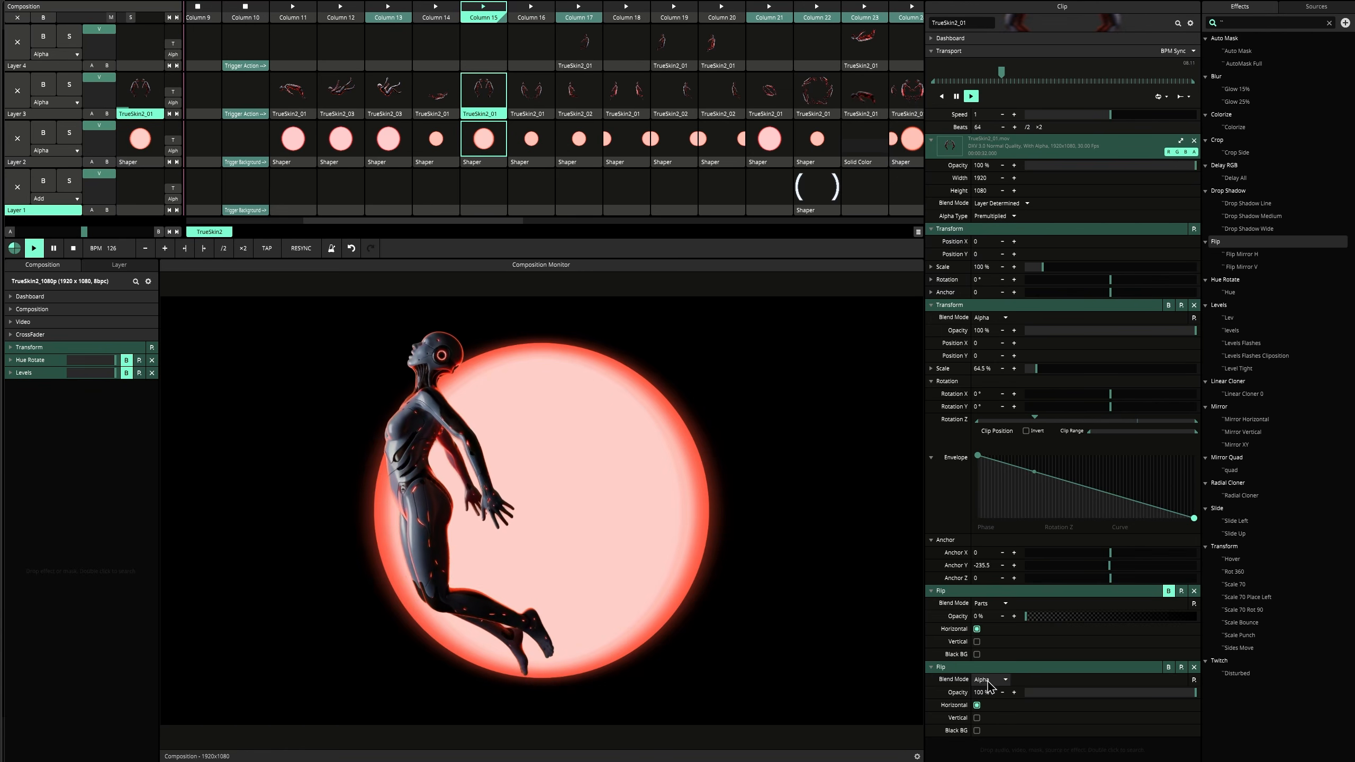
click(989, 681)
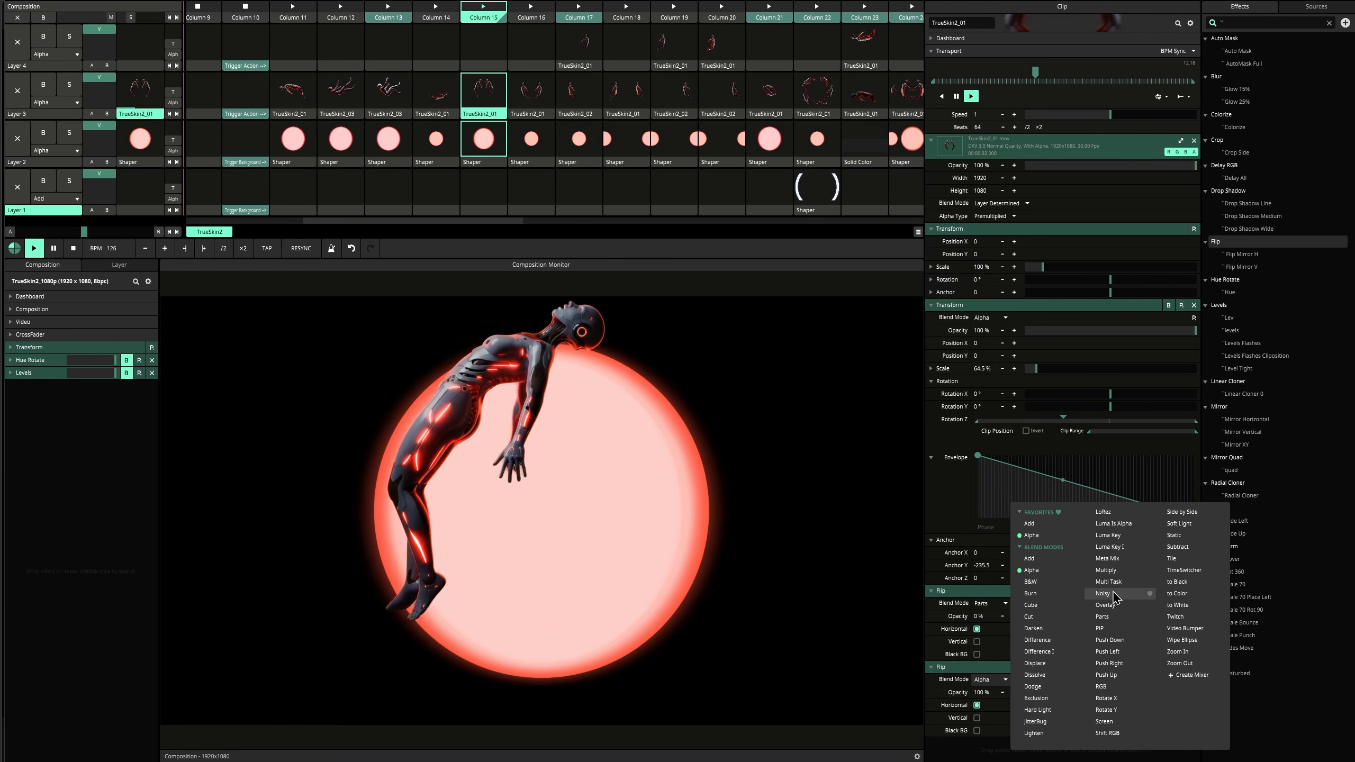
click(1120, 618)
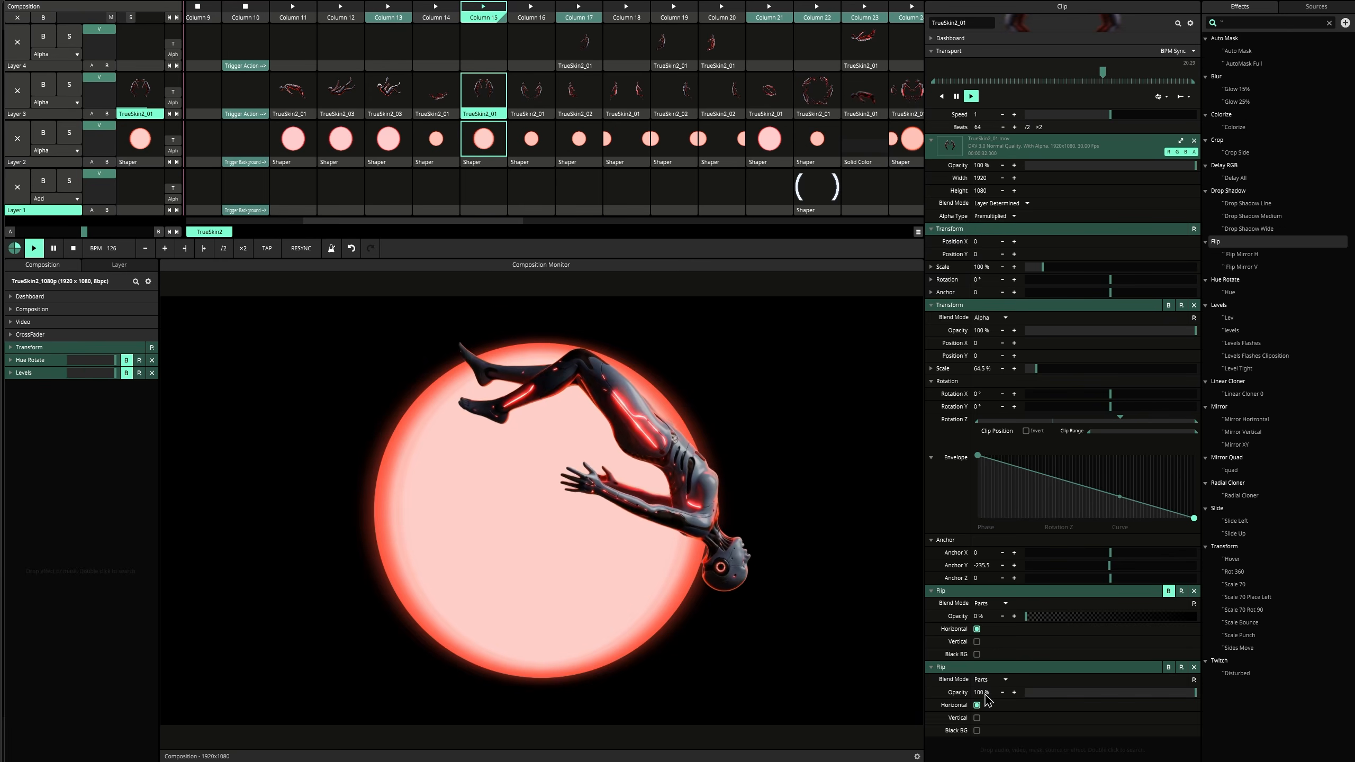
drag(1194, 693, 1031, 708)
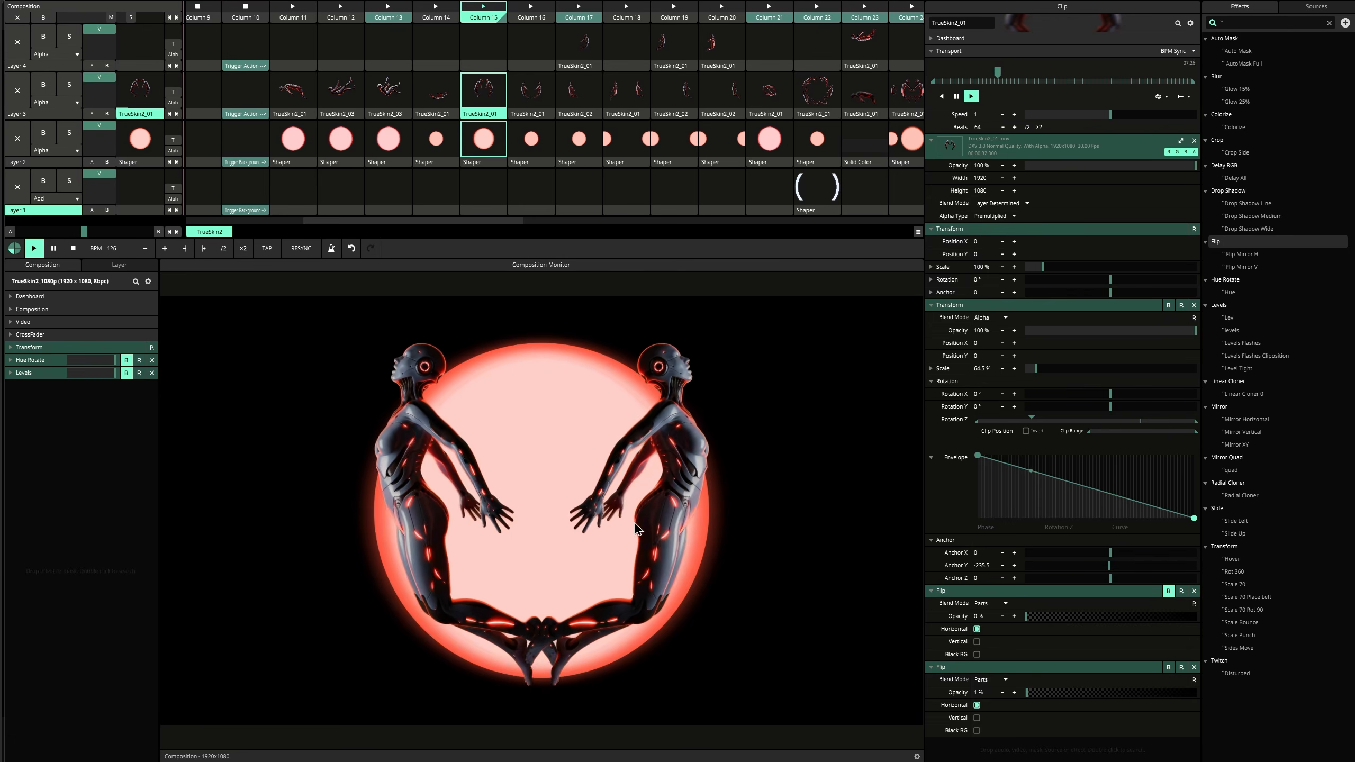
- Compare the figure setups by playing TrueSkin2_01 in column 14, the one in column 15, then columns 16 and 17
click(434, 95)
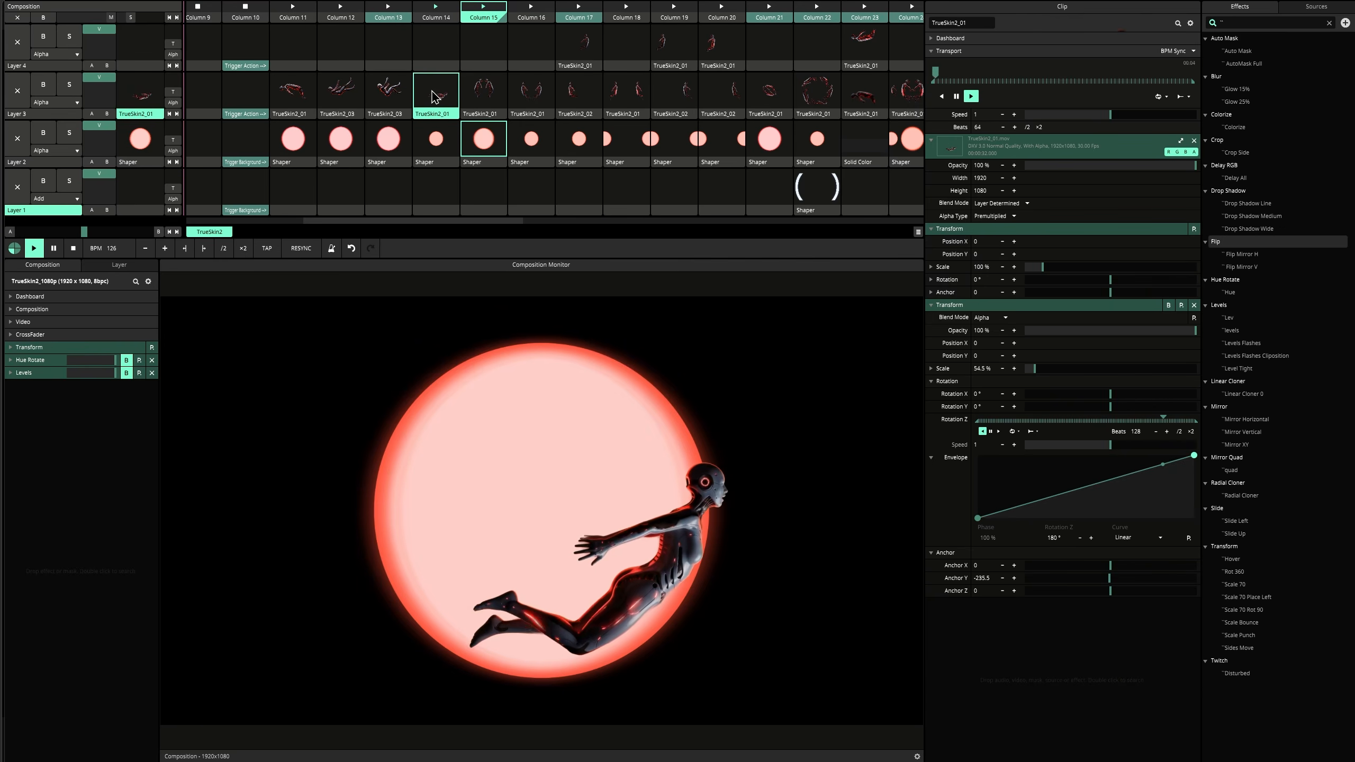
click(476, 96)
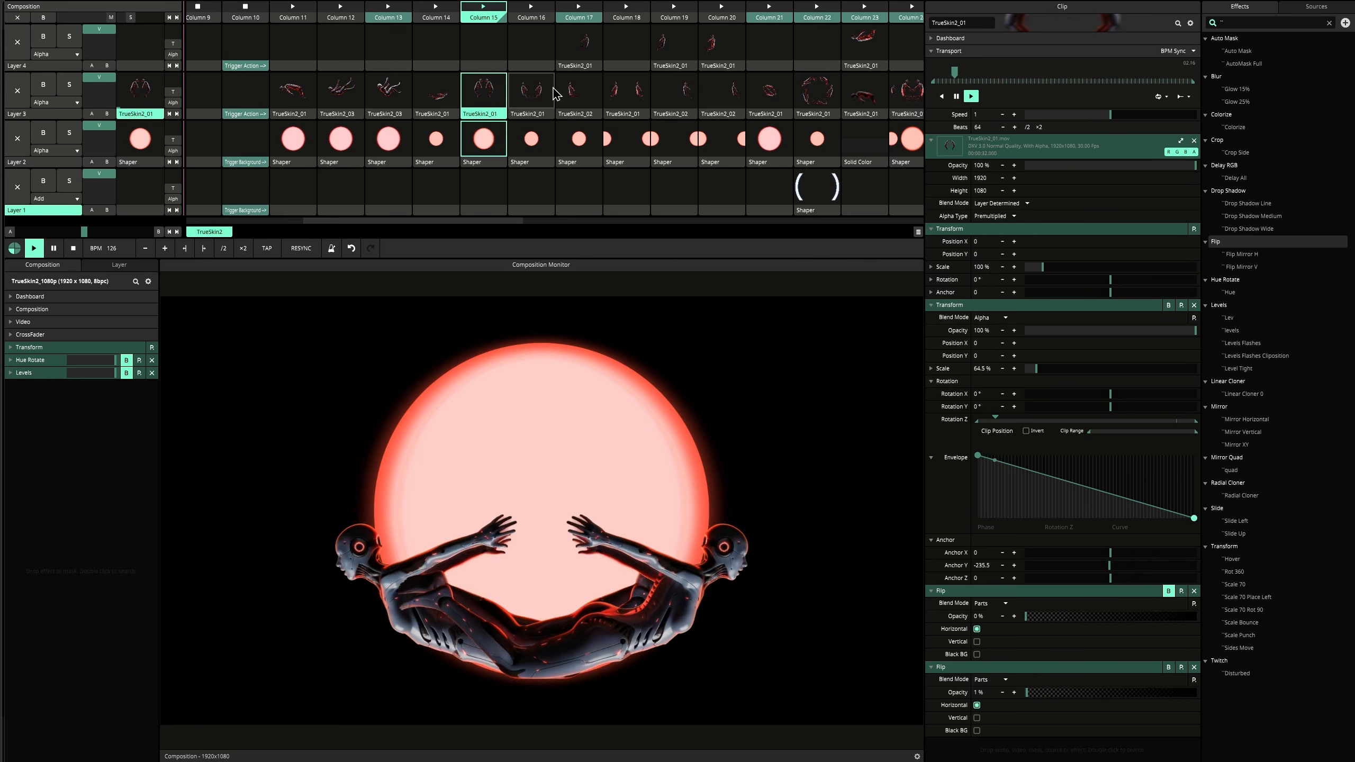
scroll(517, 92, right, 1)
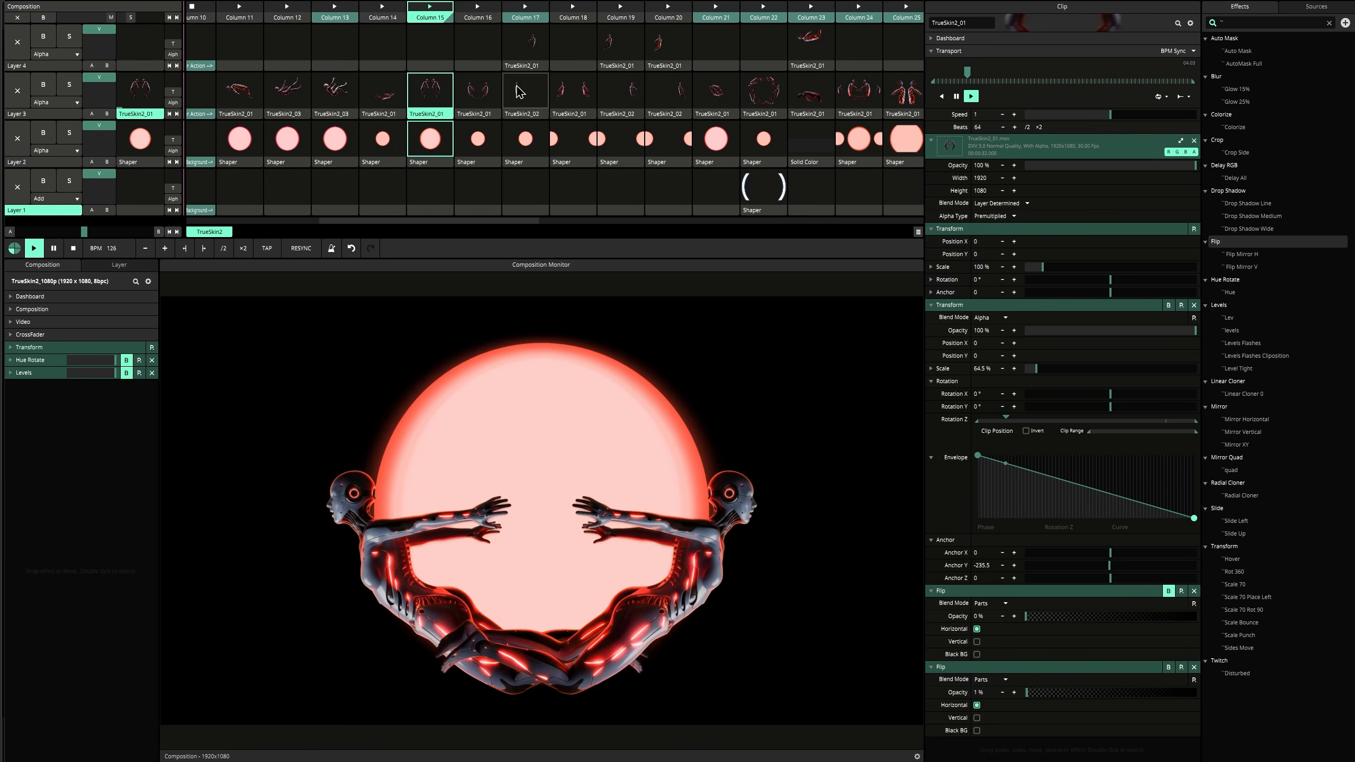
click(476, 10)
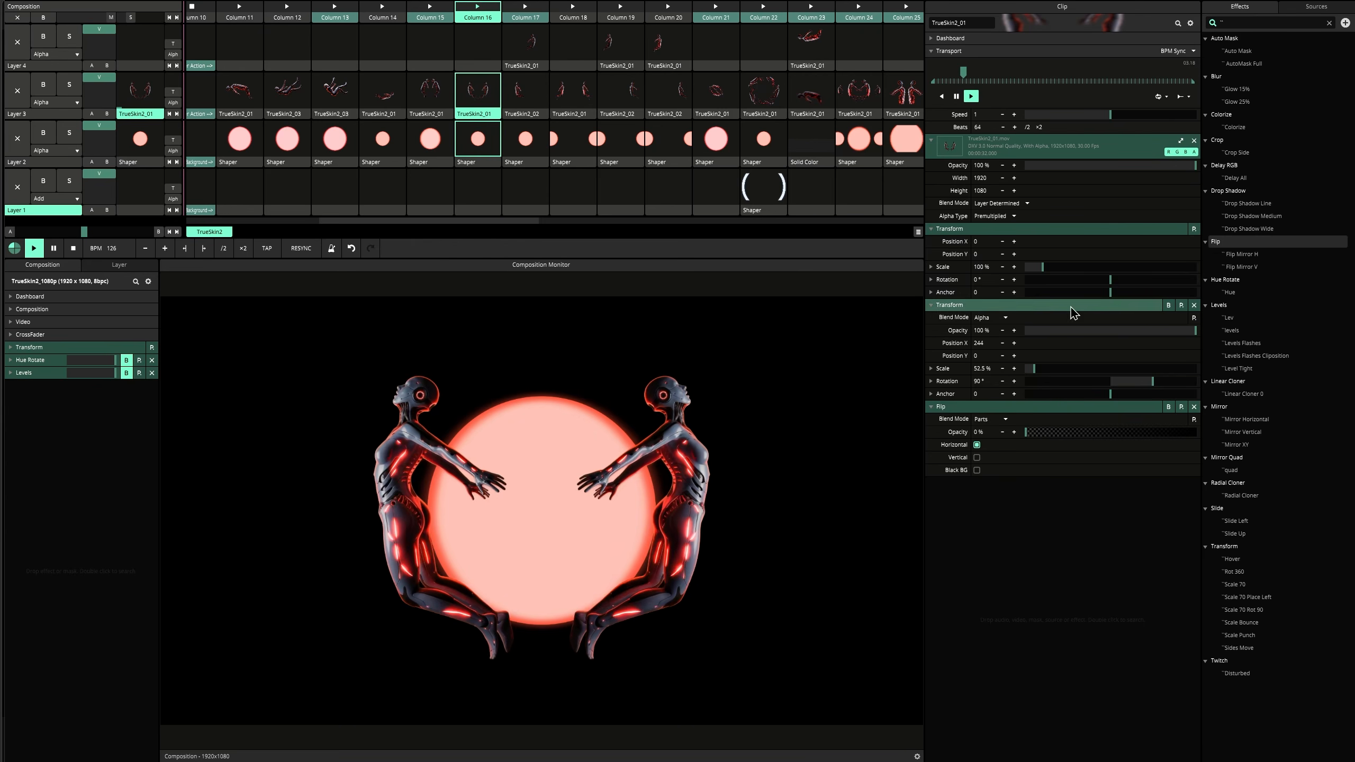
click(533, 12)
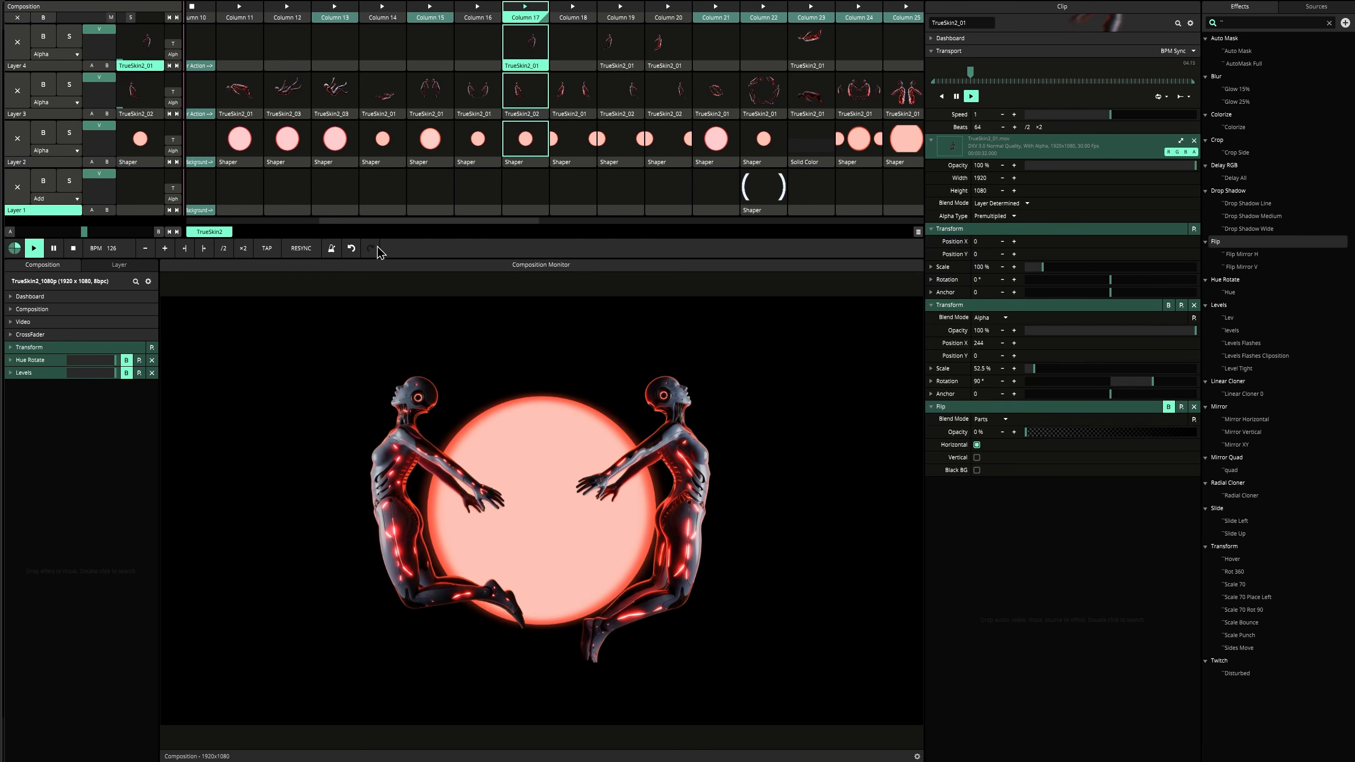
- Check the original TrueSkin2 loops in columns 3 and 2 on Layer 3
scroll(392, 102, left, 5)
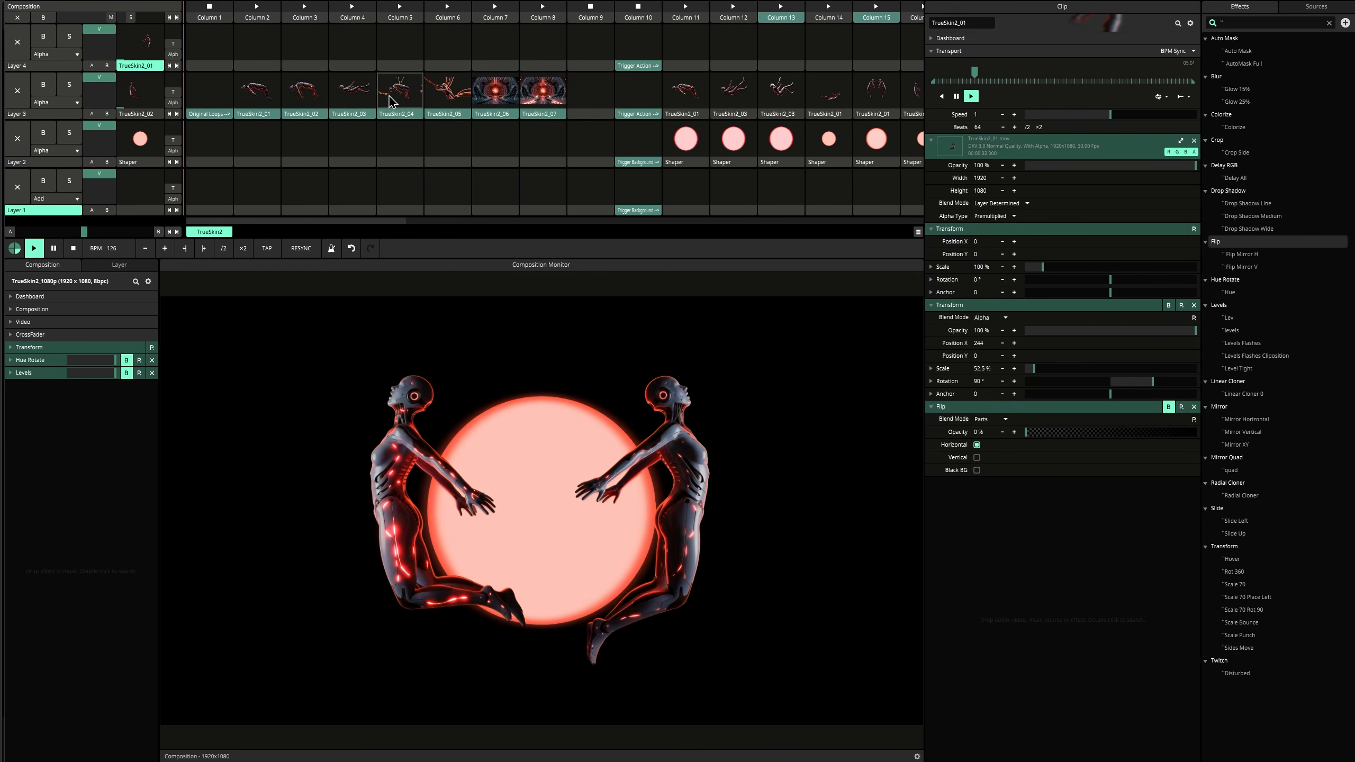
click(308, 106)
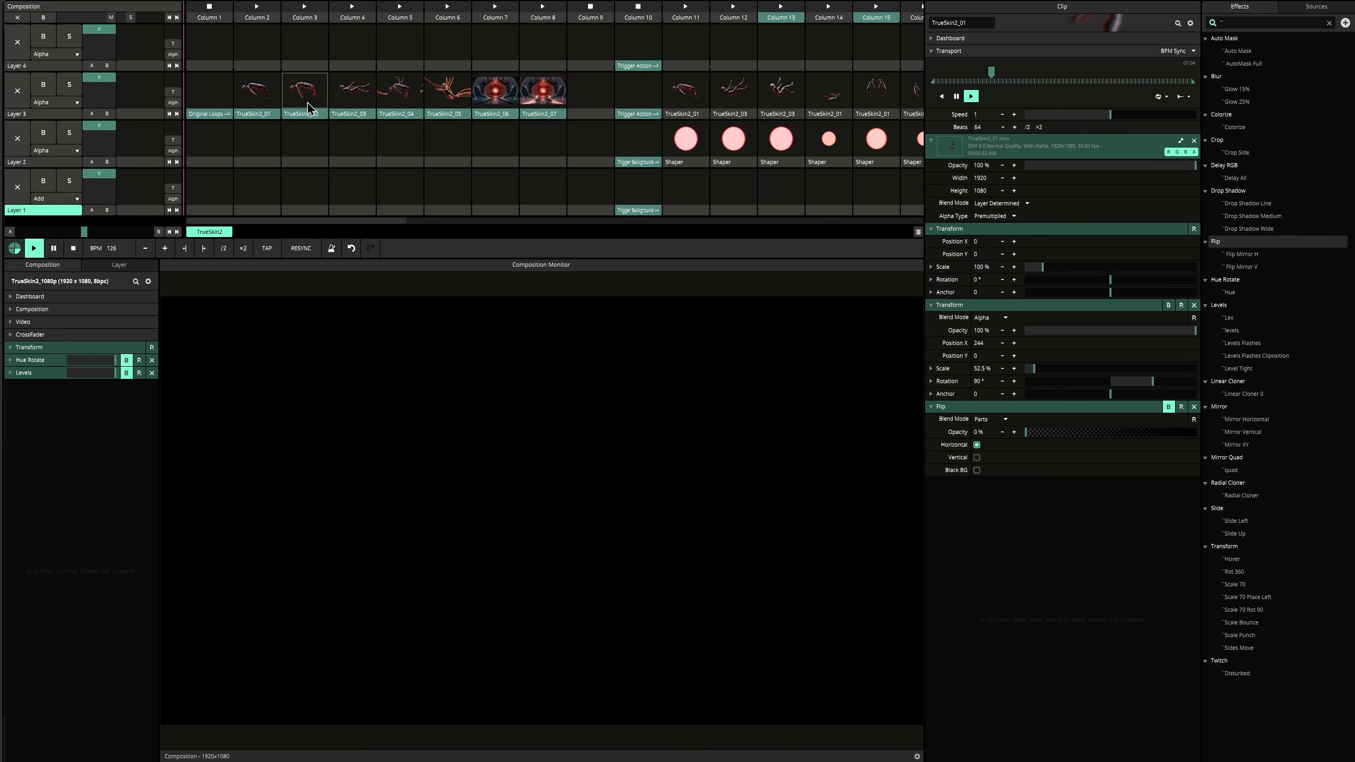
click(265, 101)
scroll(266, 101, right, 5)
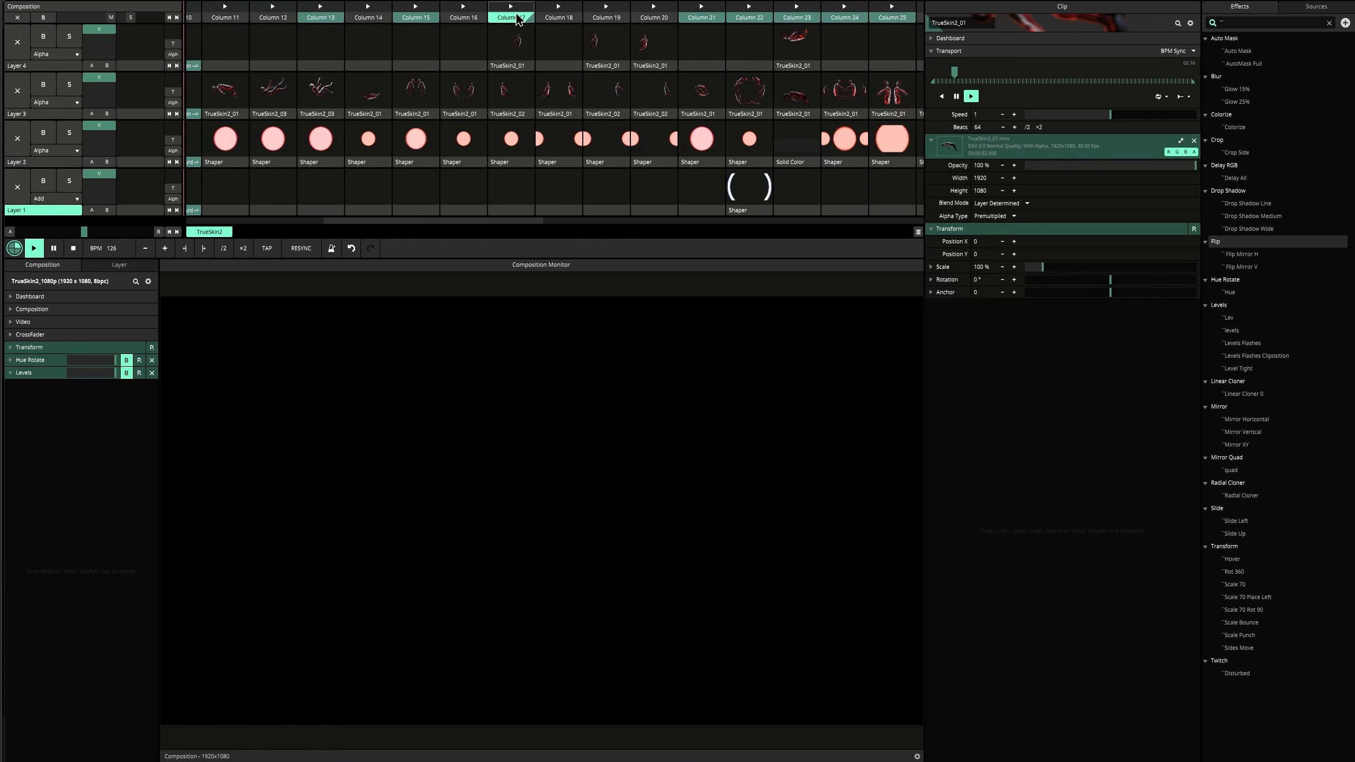
- Preview the two-figure arrangements in columns 17, 18 and 21 by triggering each column in turn
click(512, 14)
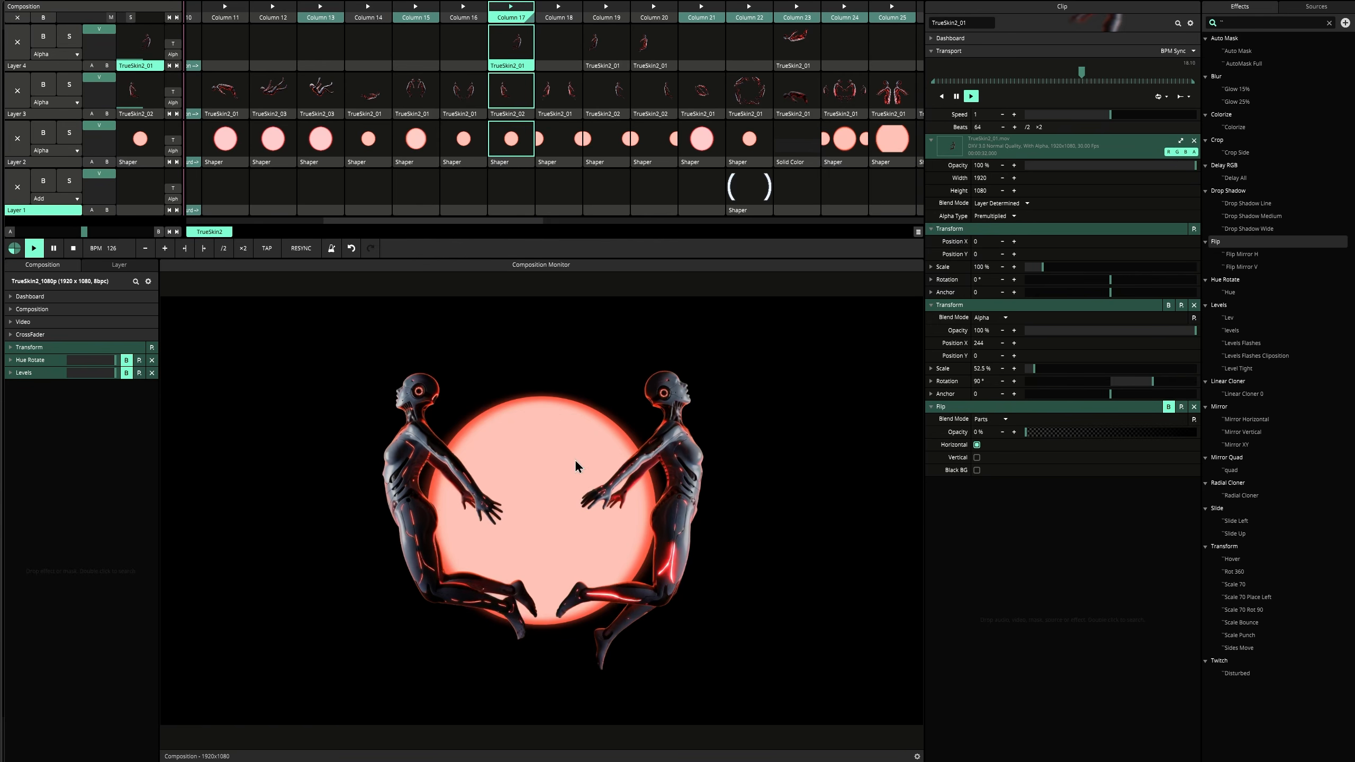
click(557, 15)
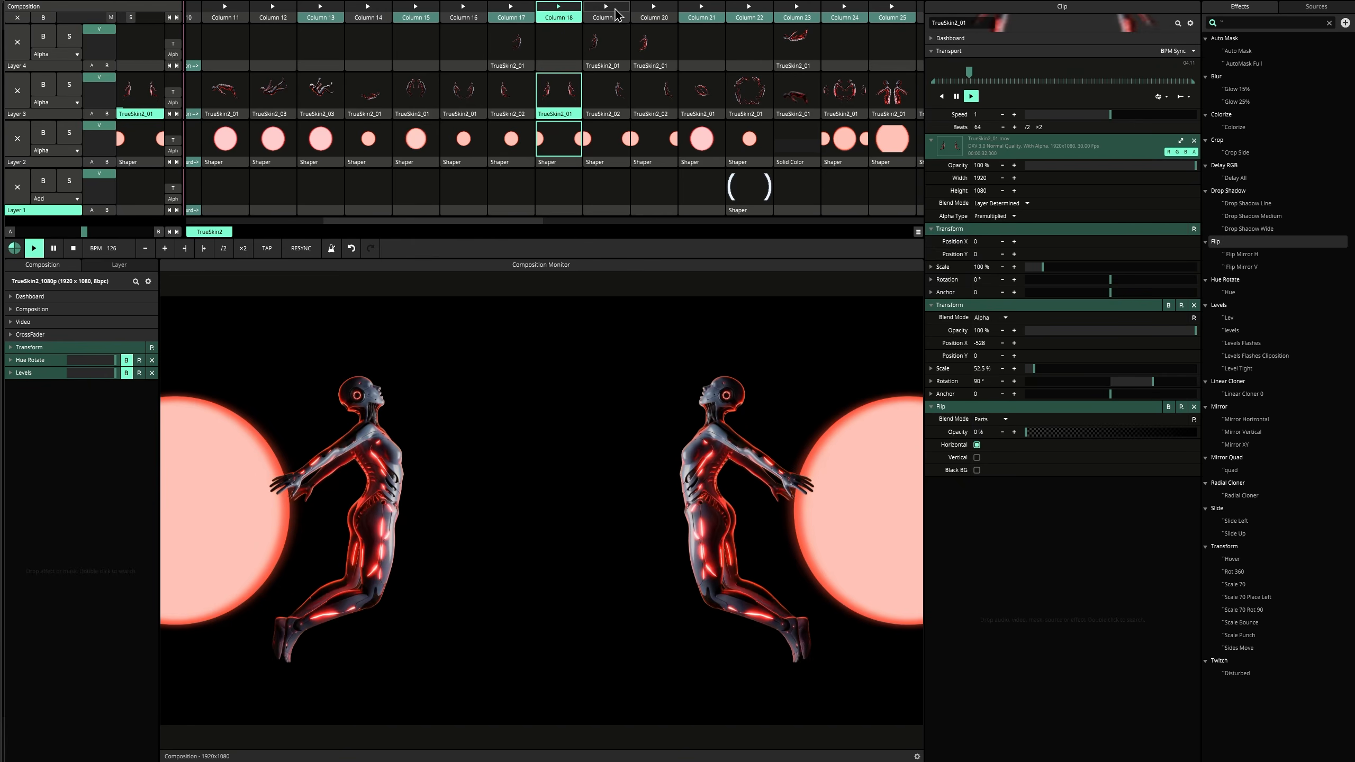
click(701, 16)
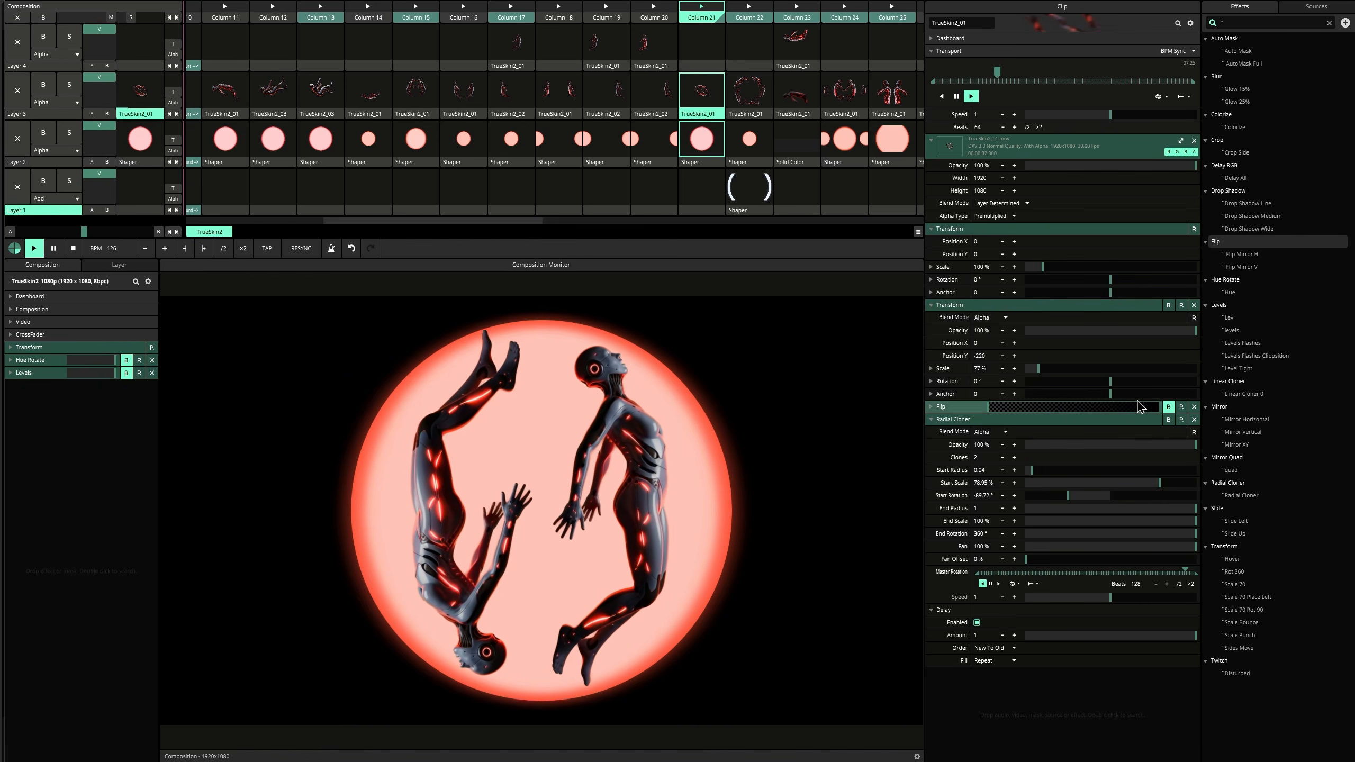
- Bypass and re-enable the Radial Cloner on column 21's TrueSkin2_01 clip to compare, and examine its Master Rotation animation
click(1168, 420)
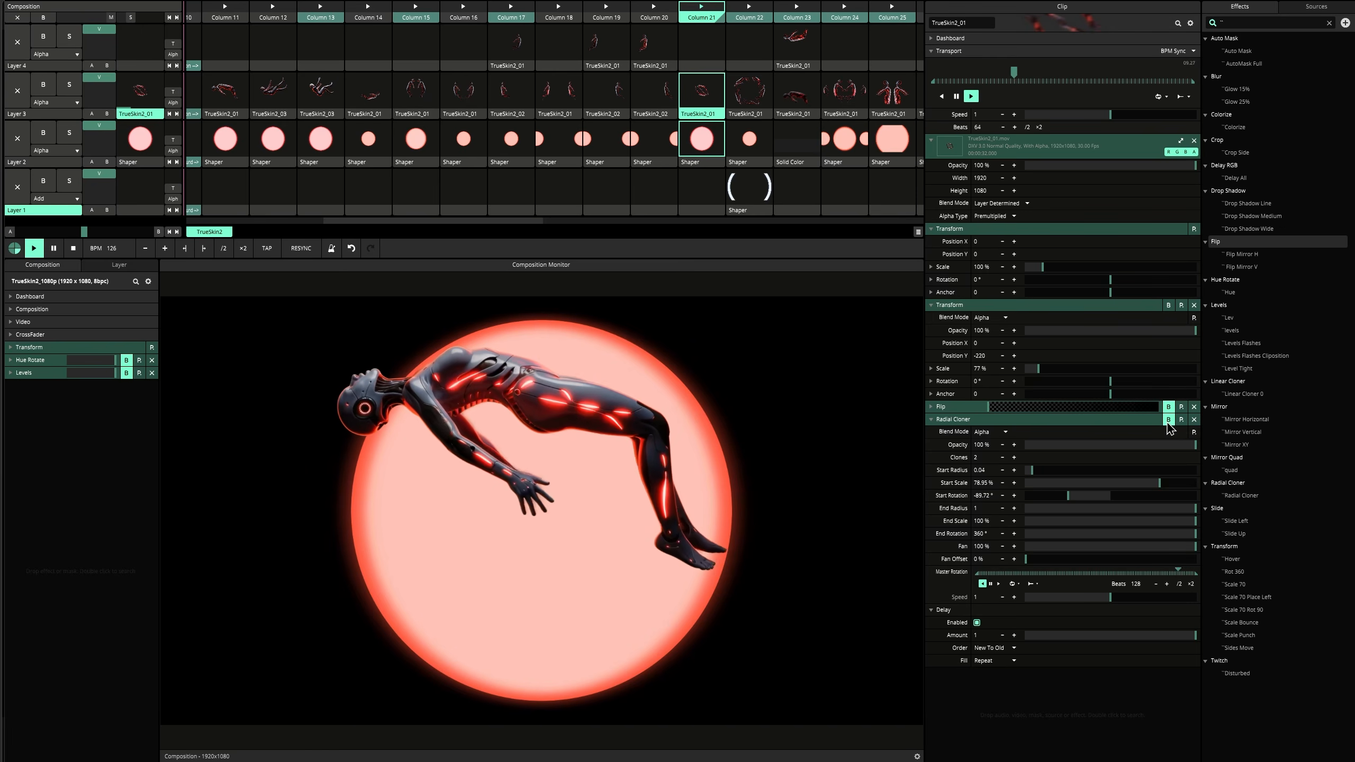
click(1169, 421)
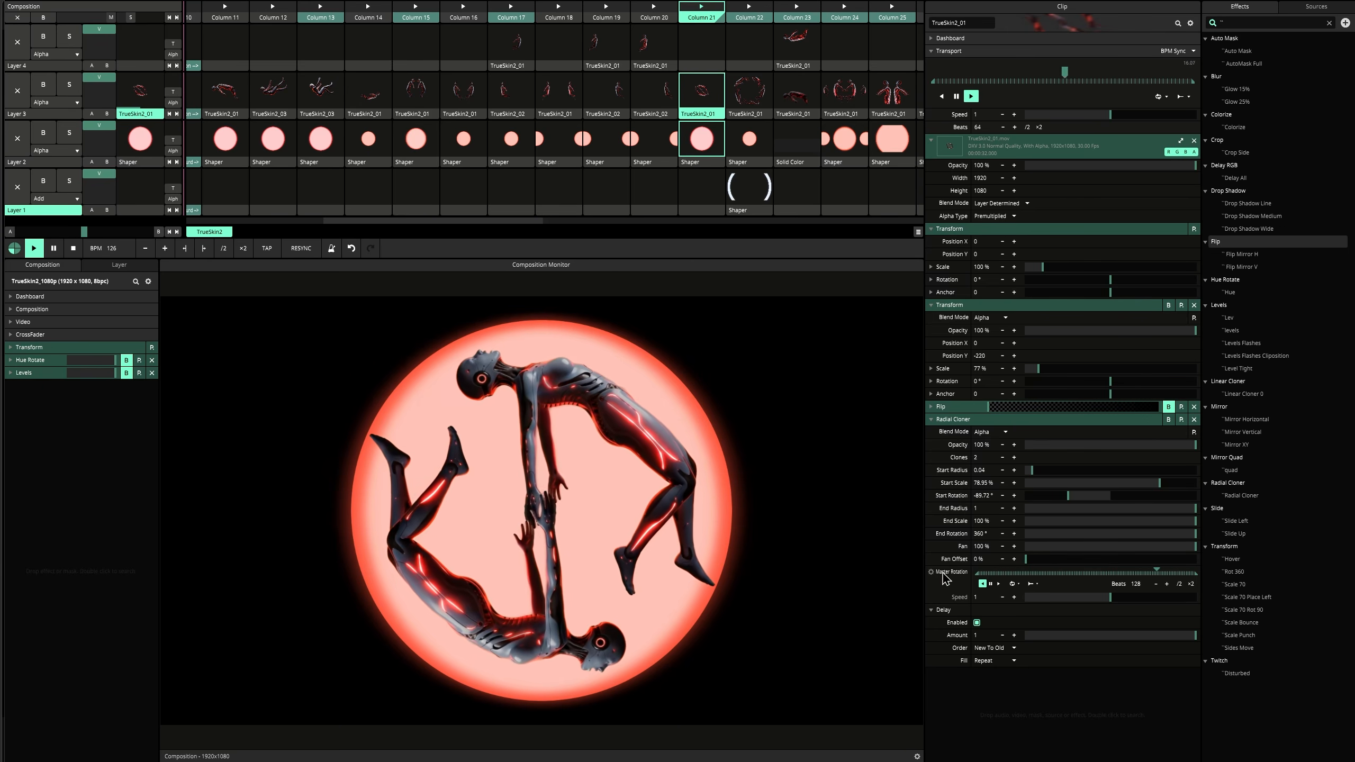
click(981, 583)
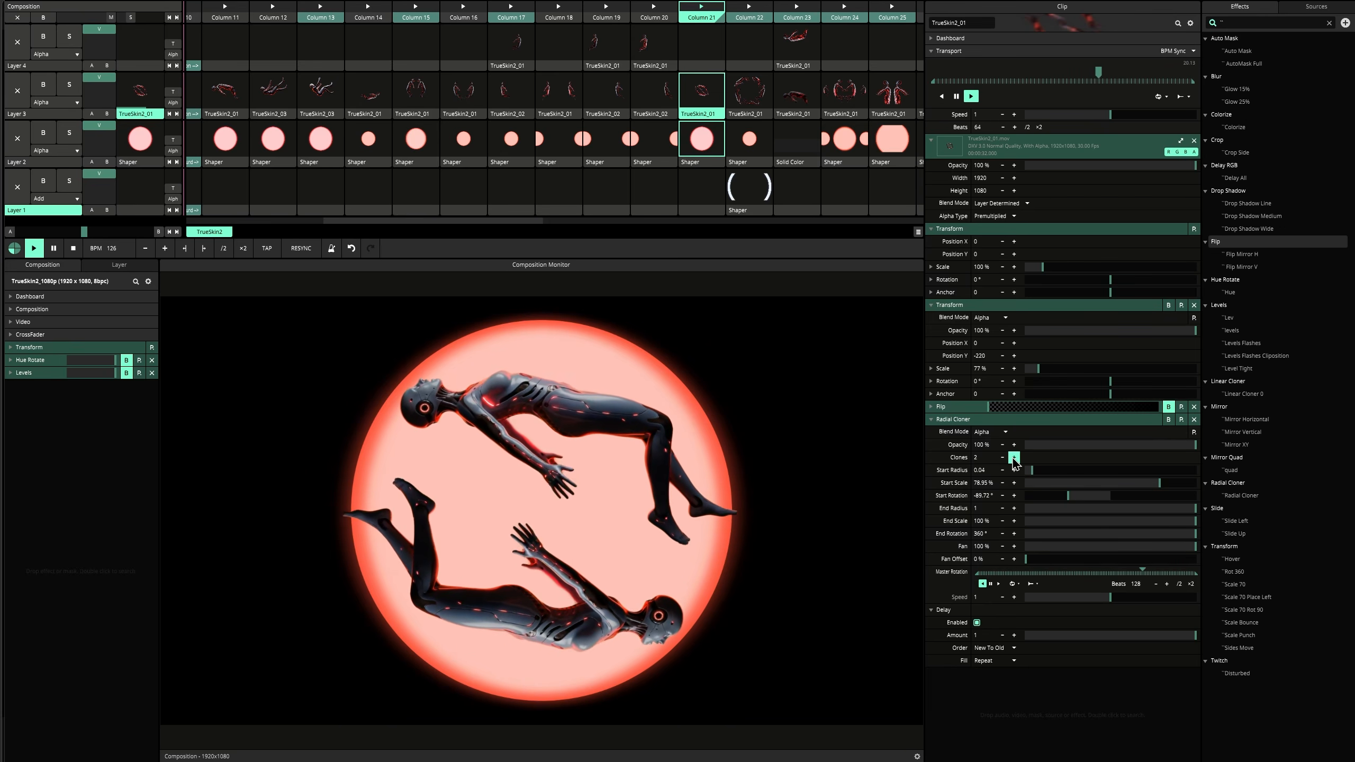
- Try 4 clones in the Radial Cloner on column 21's TrueSkin2_01 clip, and restore the count to 2
click(1013, 457)
click(1014, 457)
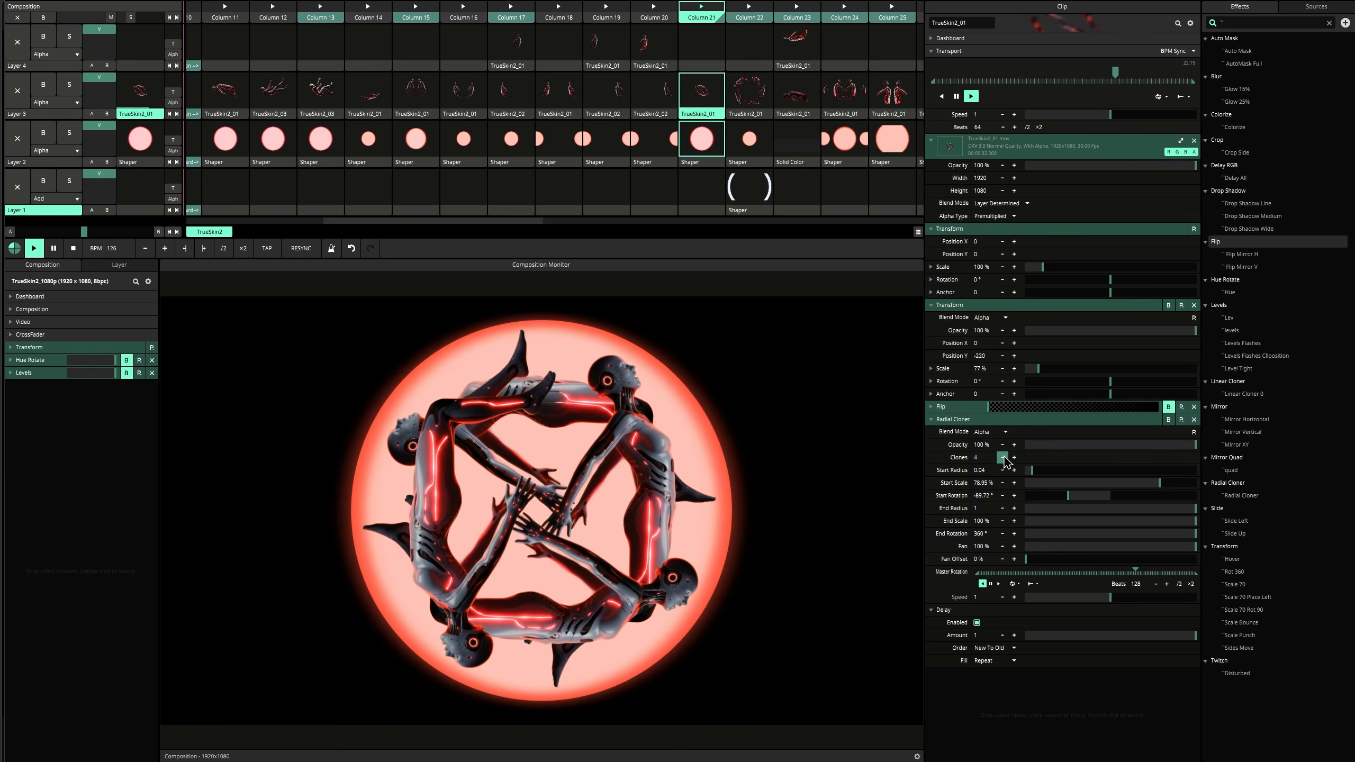
click(1002, 458)
click(1002, 458)
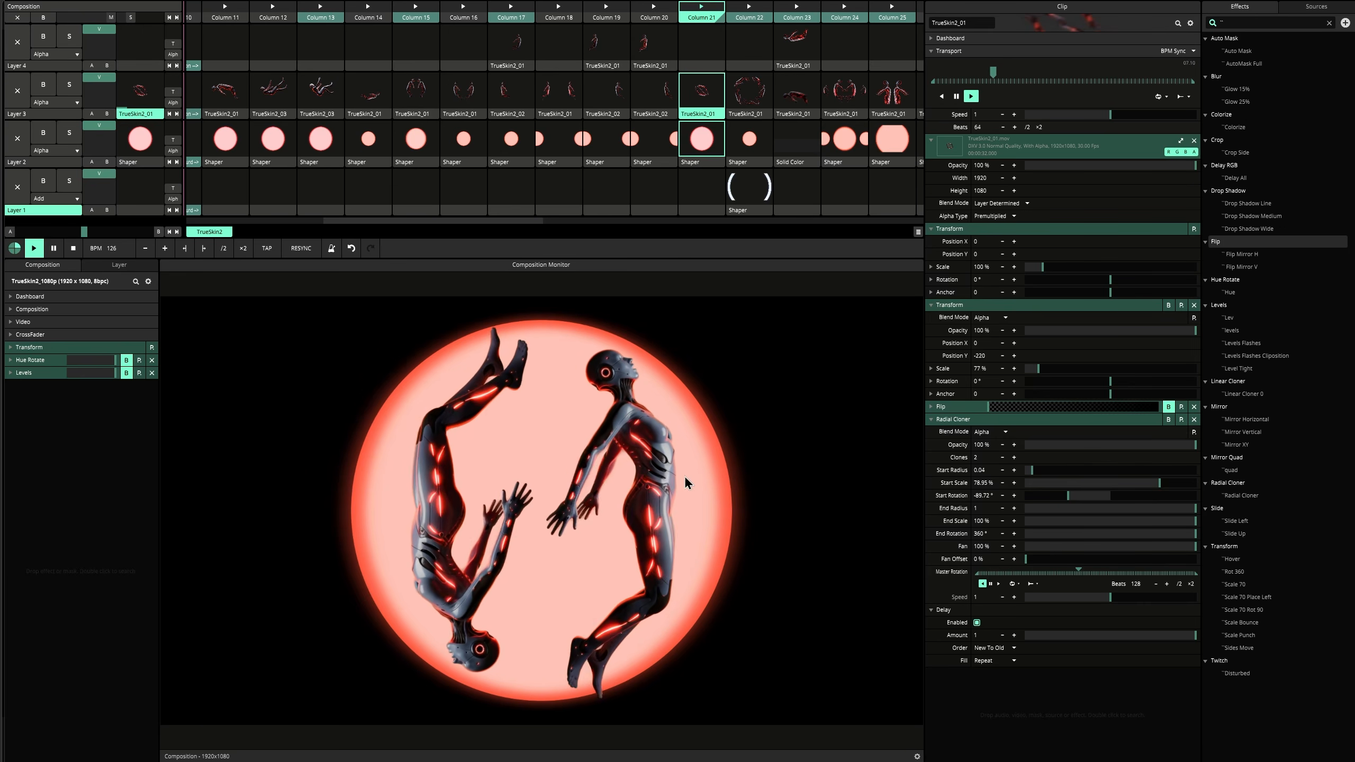
- Compare column 22's ring arrangement with the original TrueSkin2_01 loop in column 2, and return to column 22
click(747, 16)
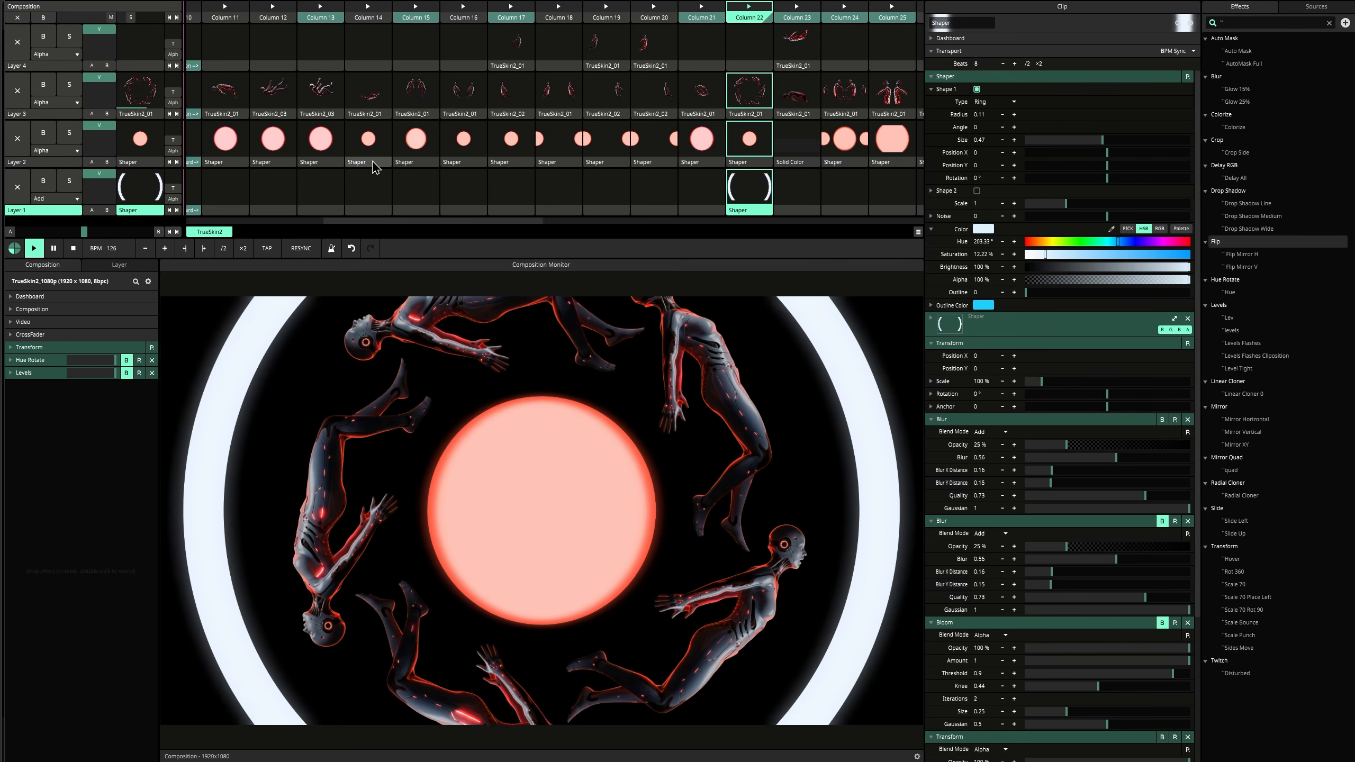
scroll(377, 168, left, 9)
key(Escape)
click(261, 102)
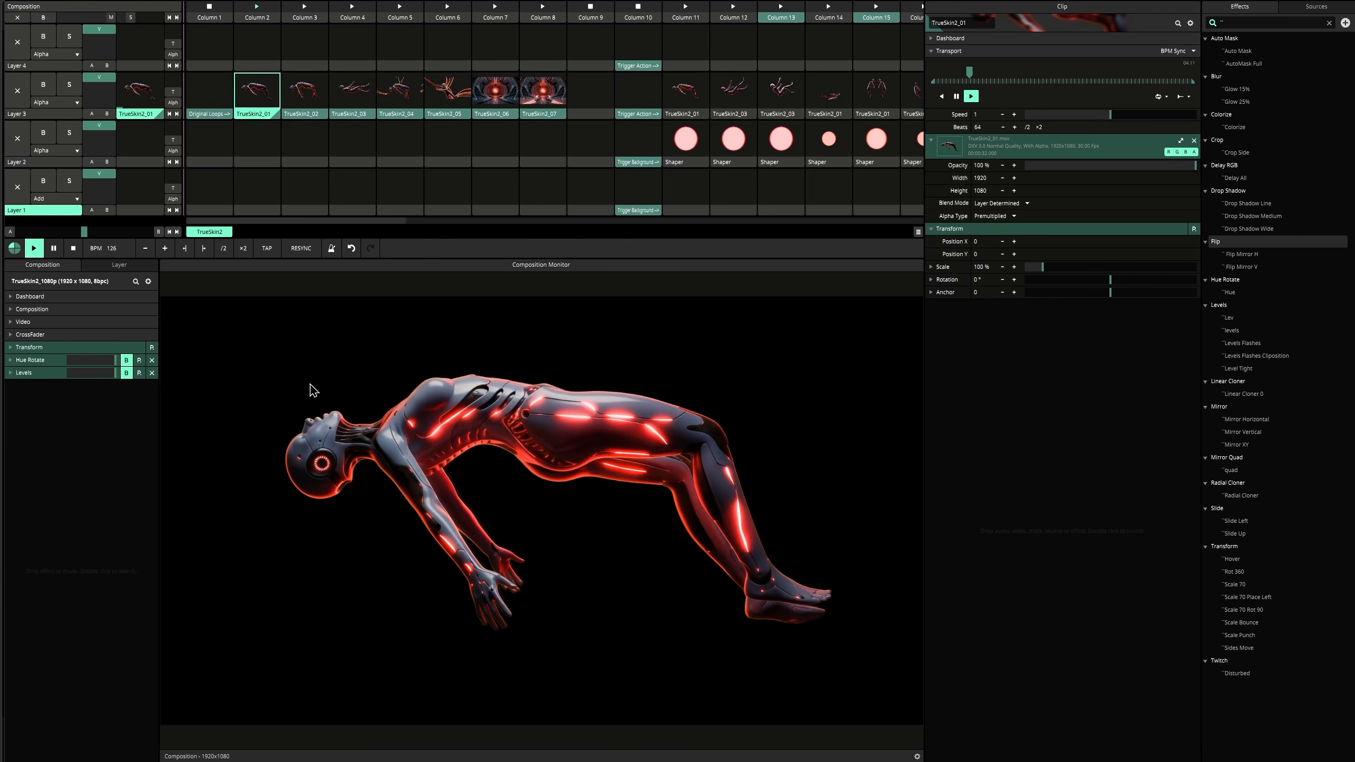
scroll(387, 16, right, 9)
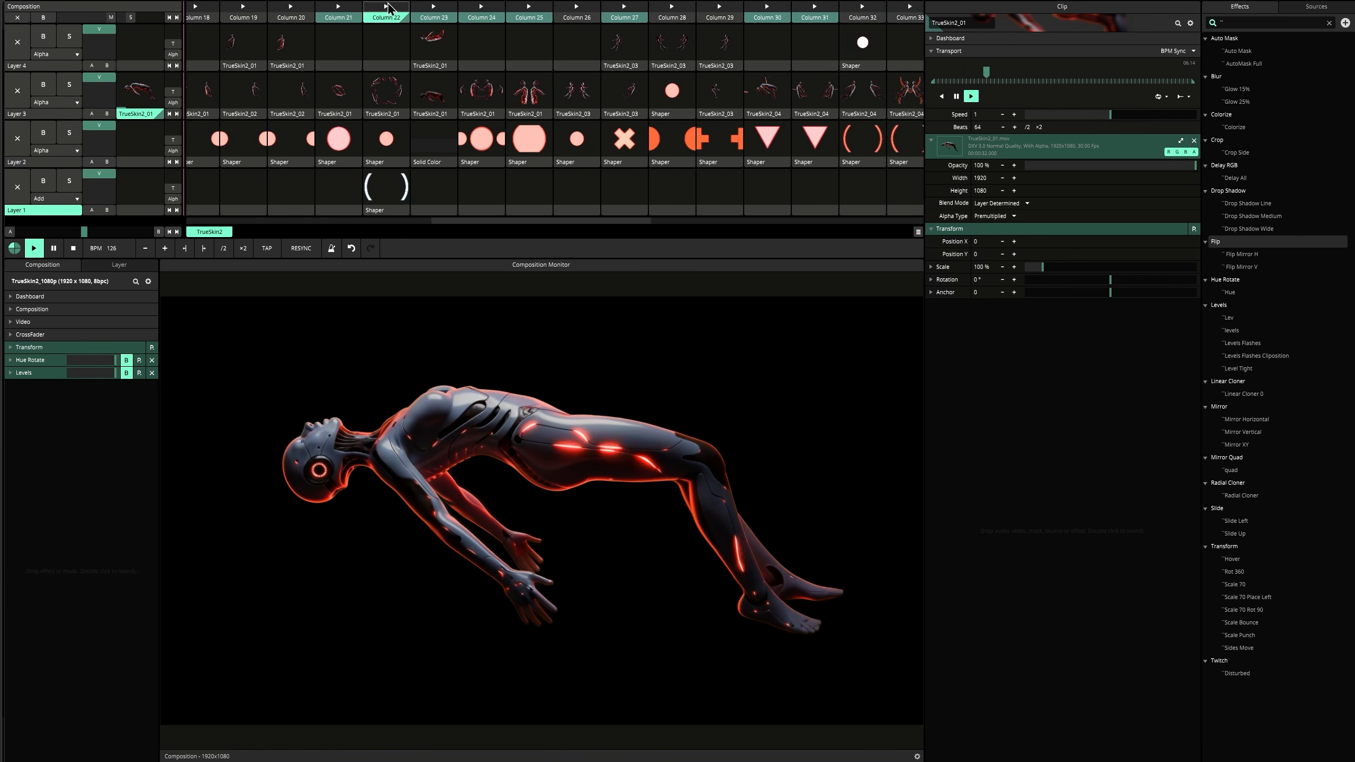
click(388, 7)
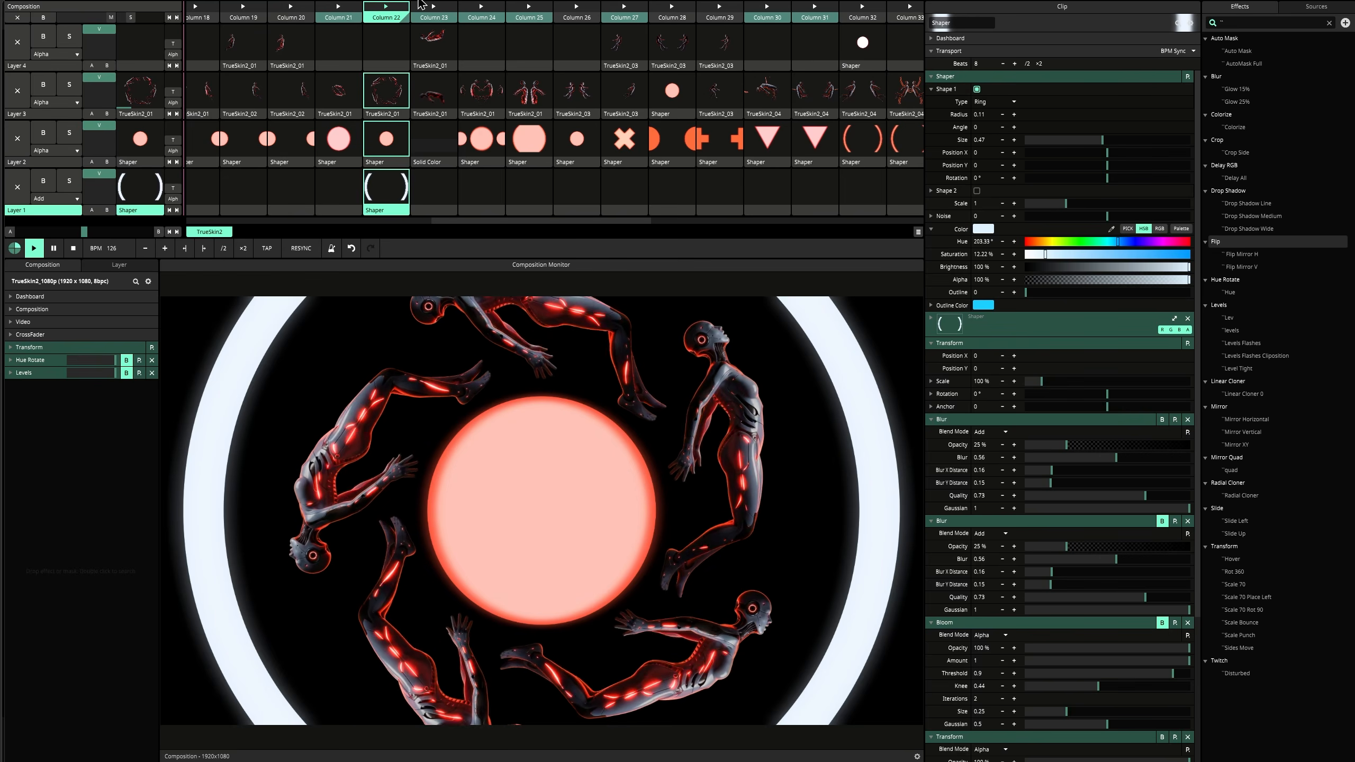
- Preview column 23, clear the output, and play only its Solid Color clip on Layer 2
click(432, 10)
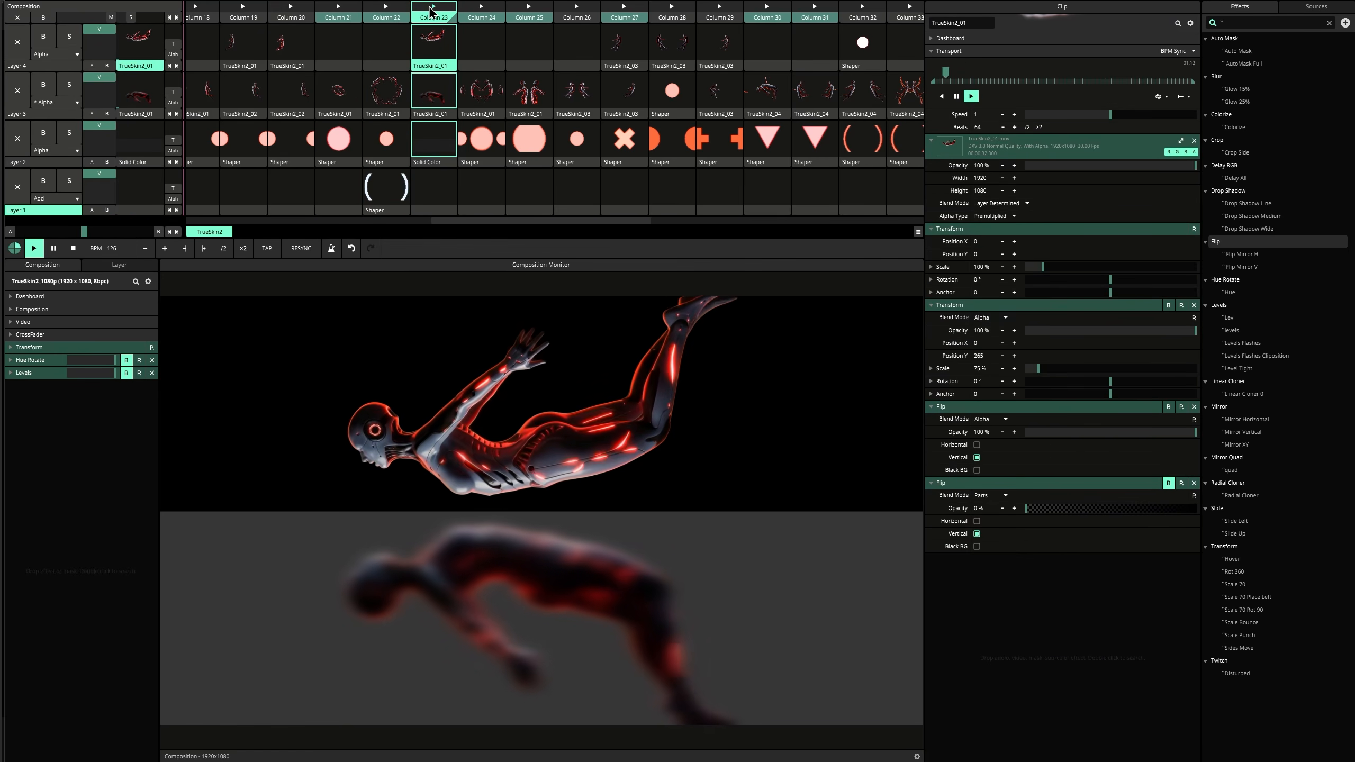
click(431, 11)
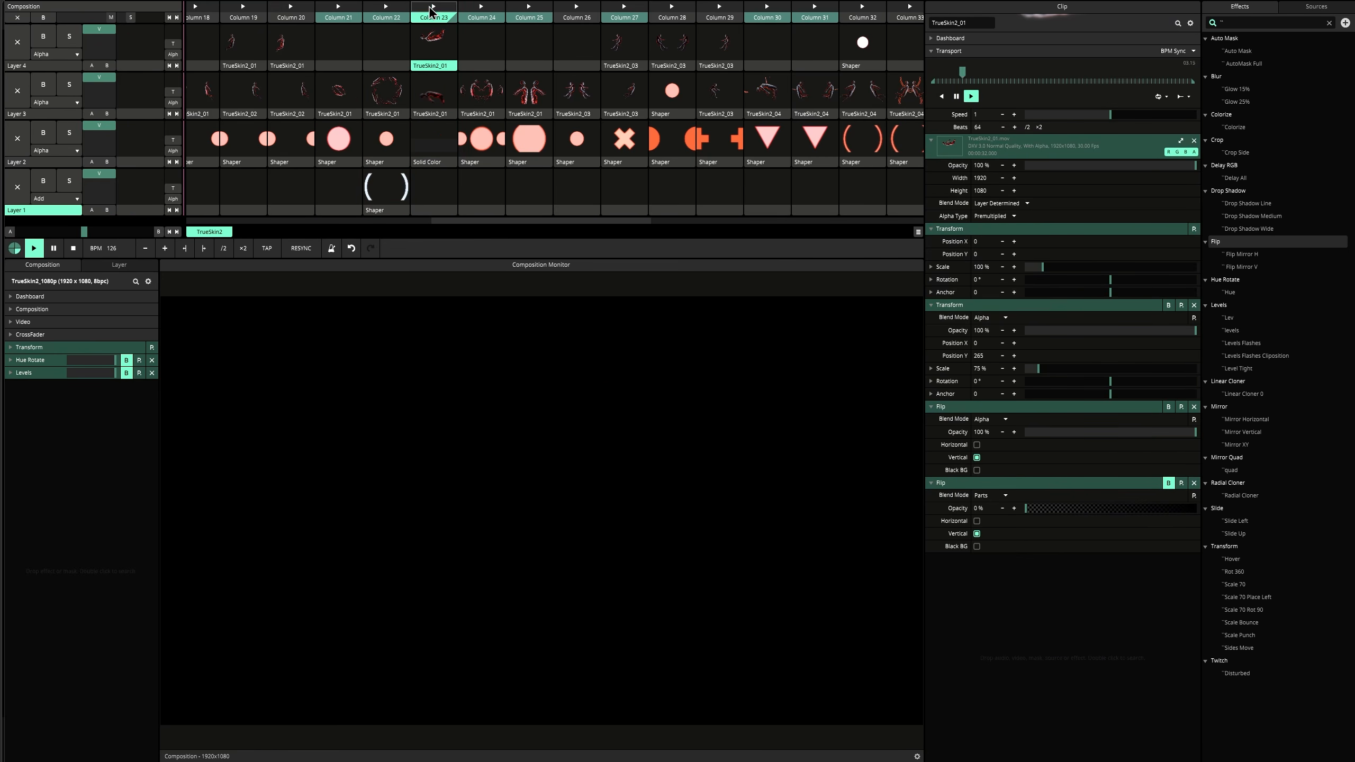
click(434, 140)
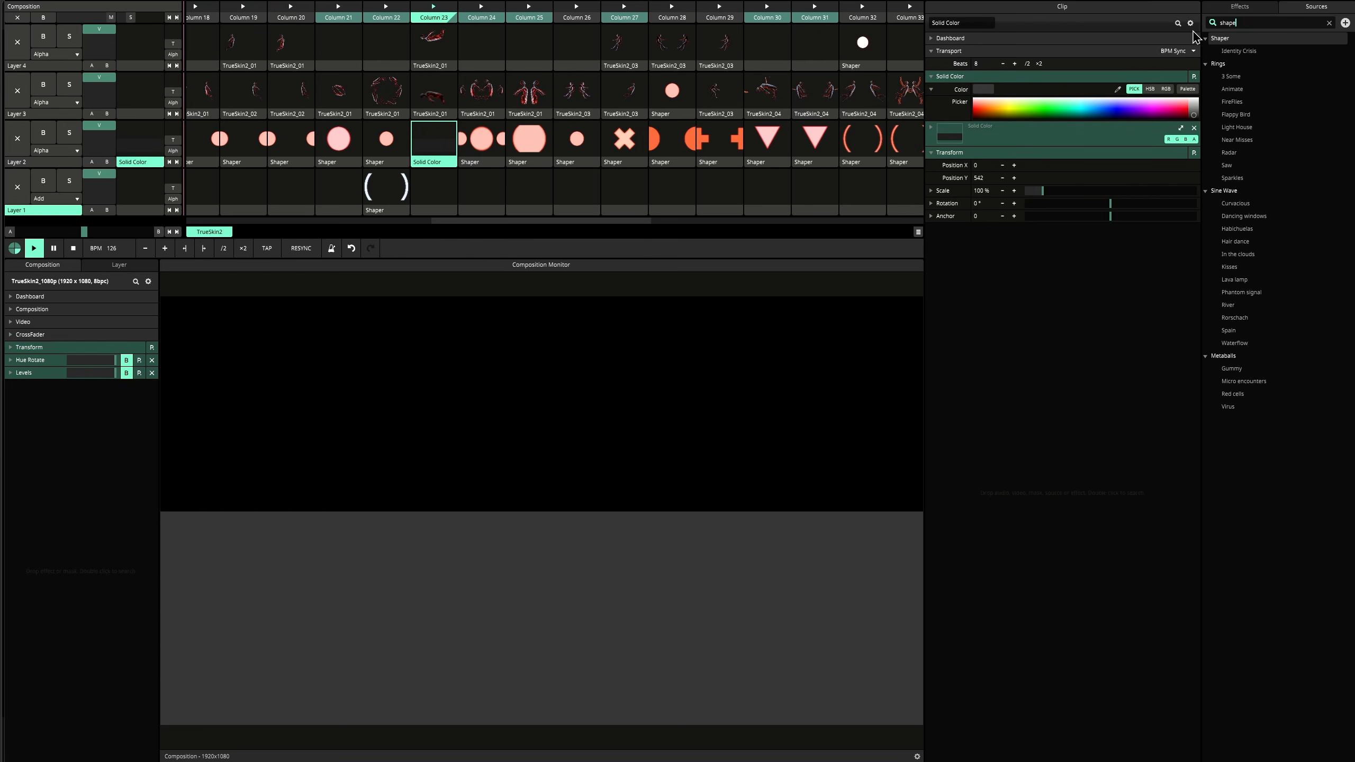
- Search the sources for "solid", add a Solid Color clip to Layer 1 in column 24, and play it
key(BackSpace)
key(BackSpace)
key(BackSpace)
key(BackSpace)
text(solid)
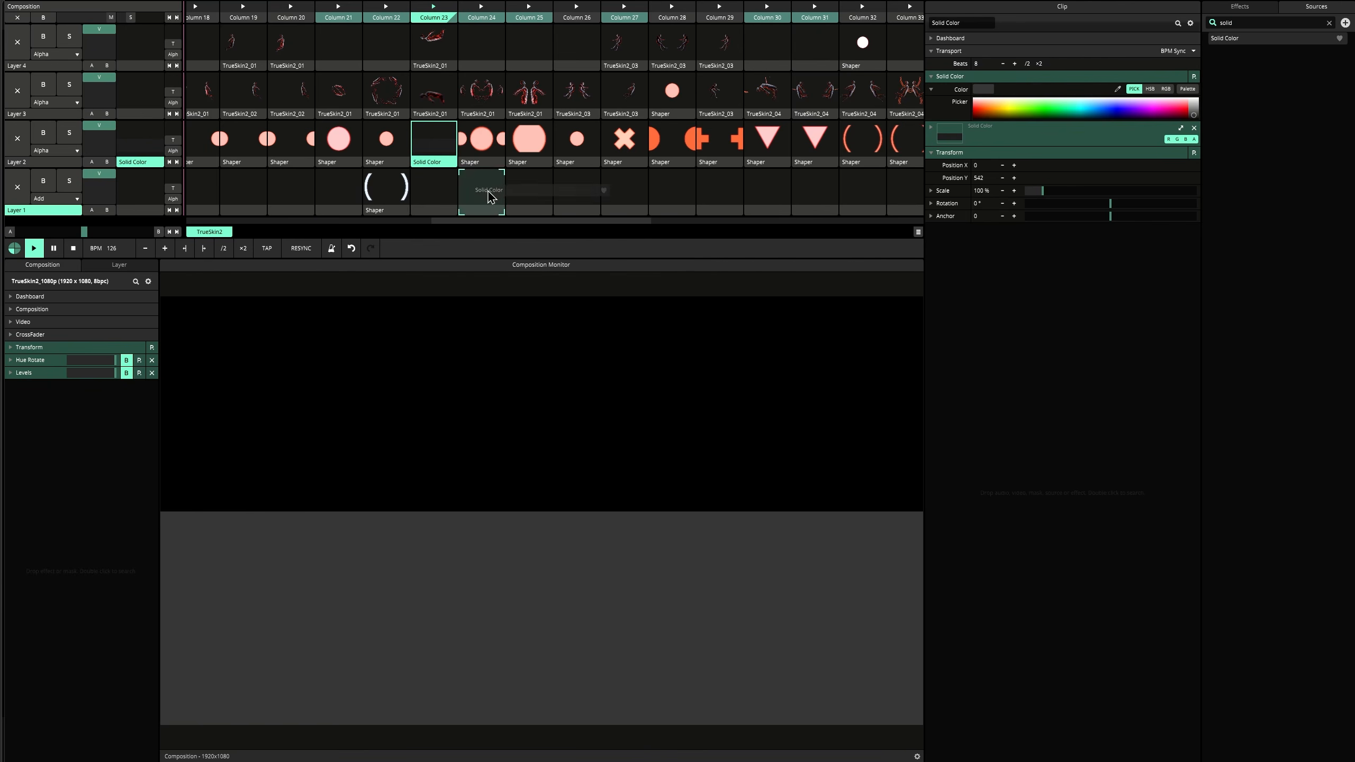
drag(489, 197, 488, 197)
click(488, 197)
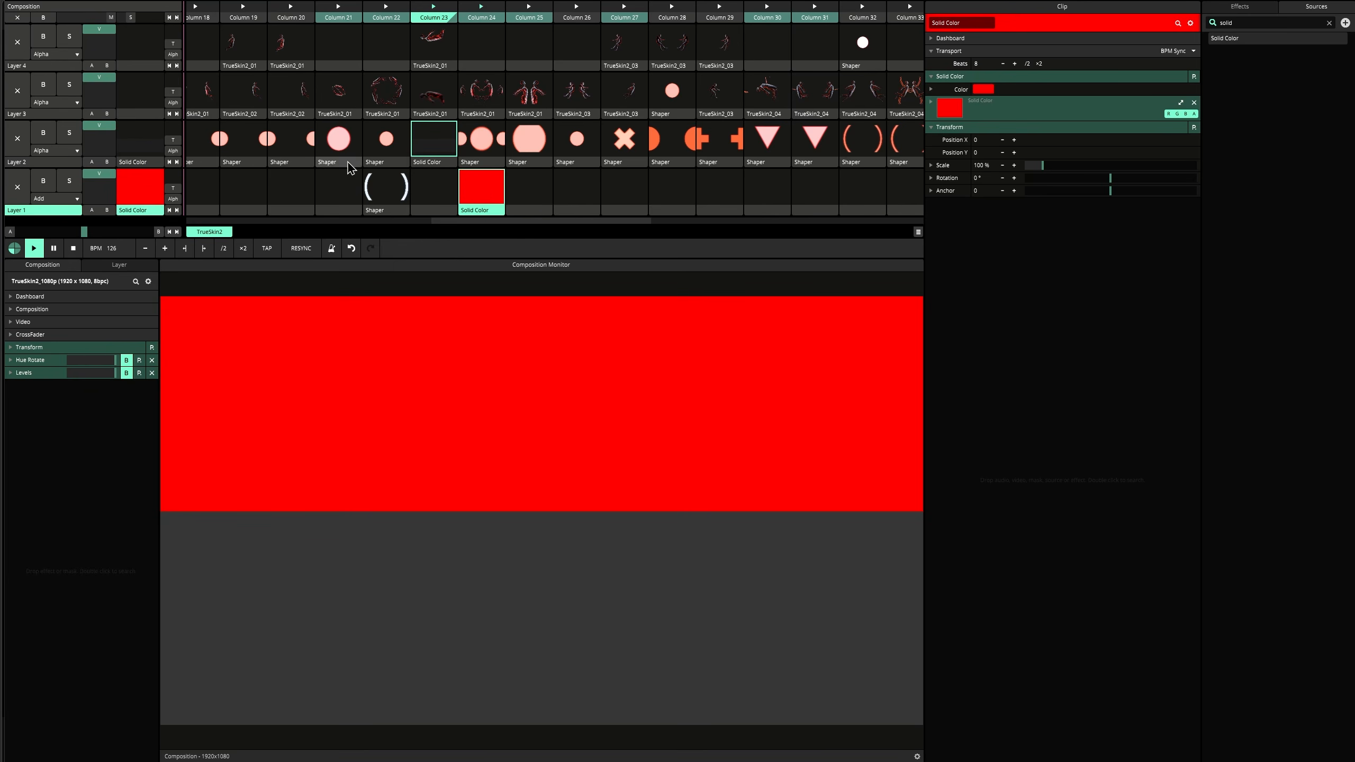
- Stop Layer 2's clip and clear the red Solid Color clip from Layer 1 in column 24
click(13, 151)
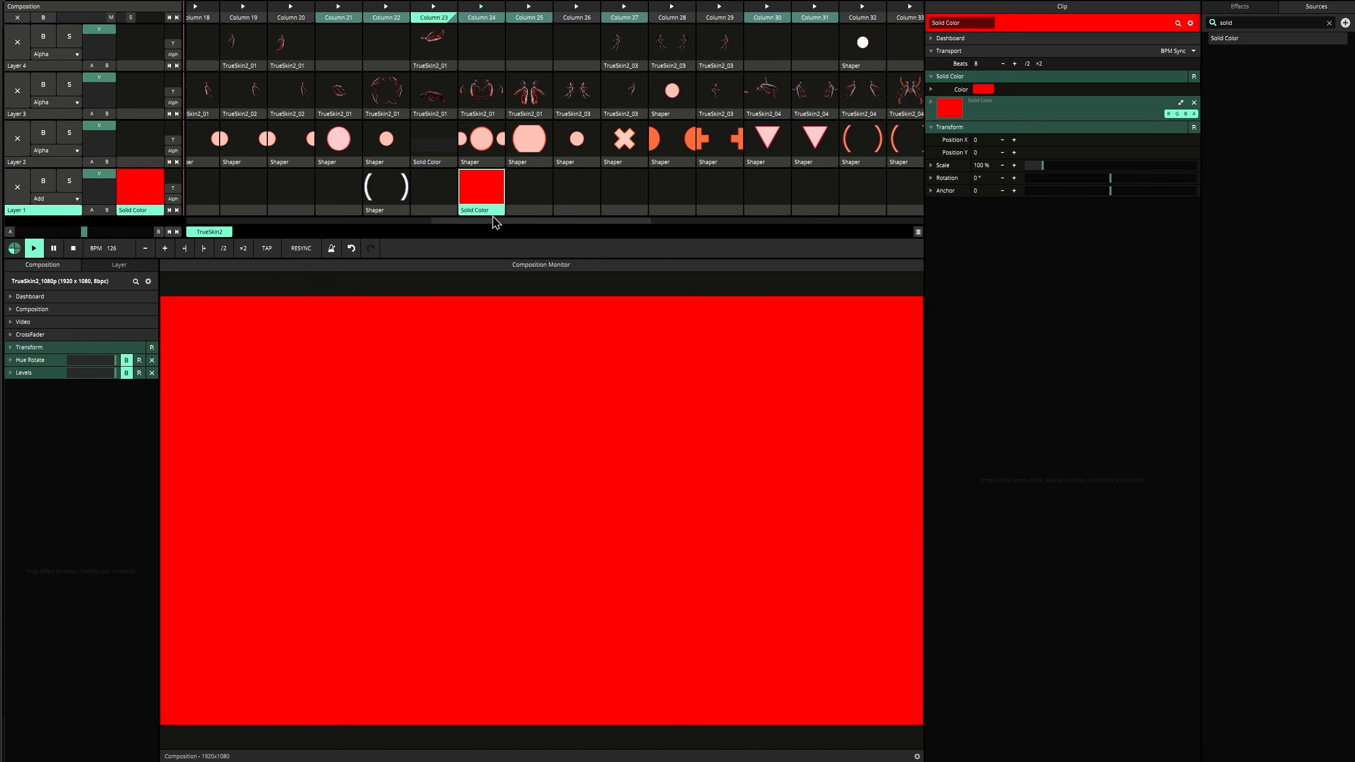
right_click(491, 217)
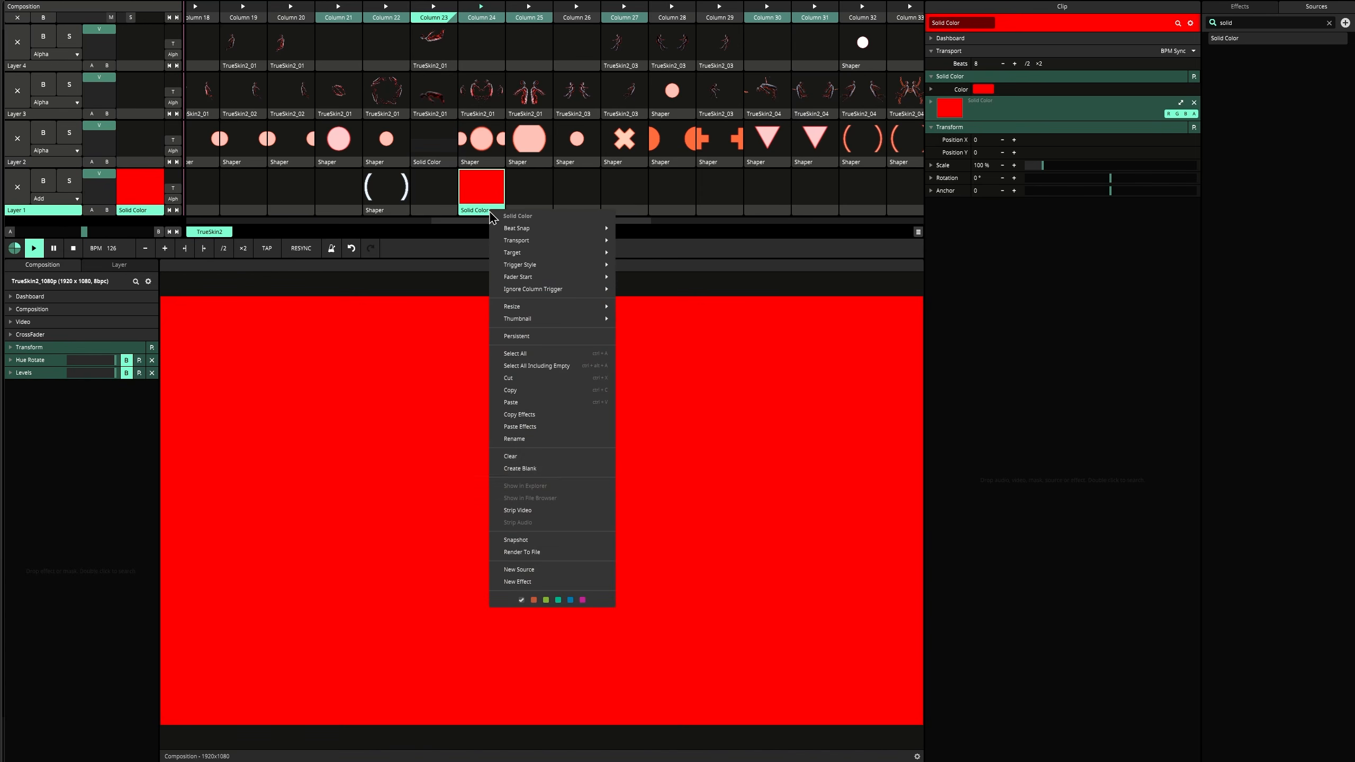
click(569, 460)
- Build up column 23 from its Solid Color and Layer 4 figure, trigger the full column, and examine the Layer 3 clip's effects
click(443, 144)
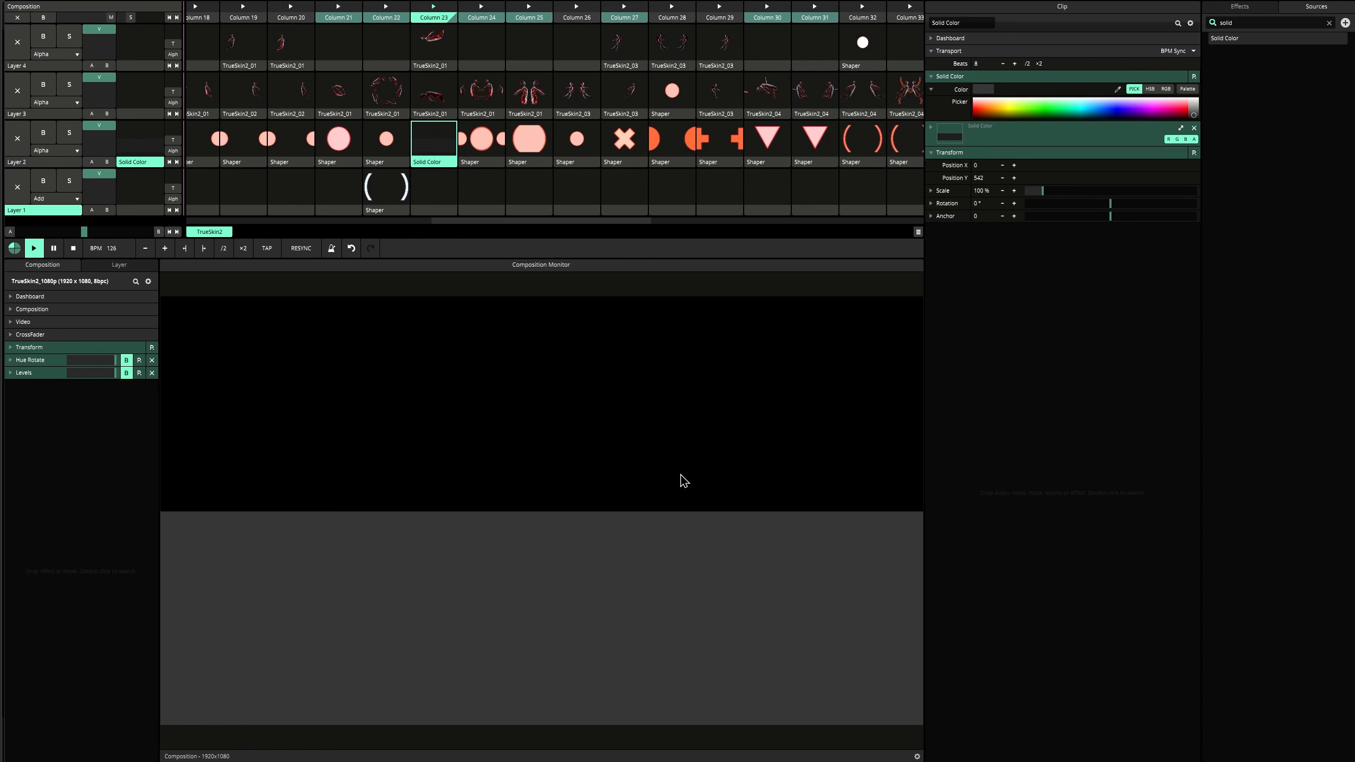
click(436, 48)
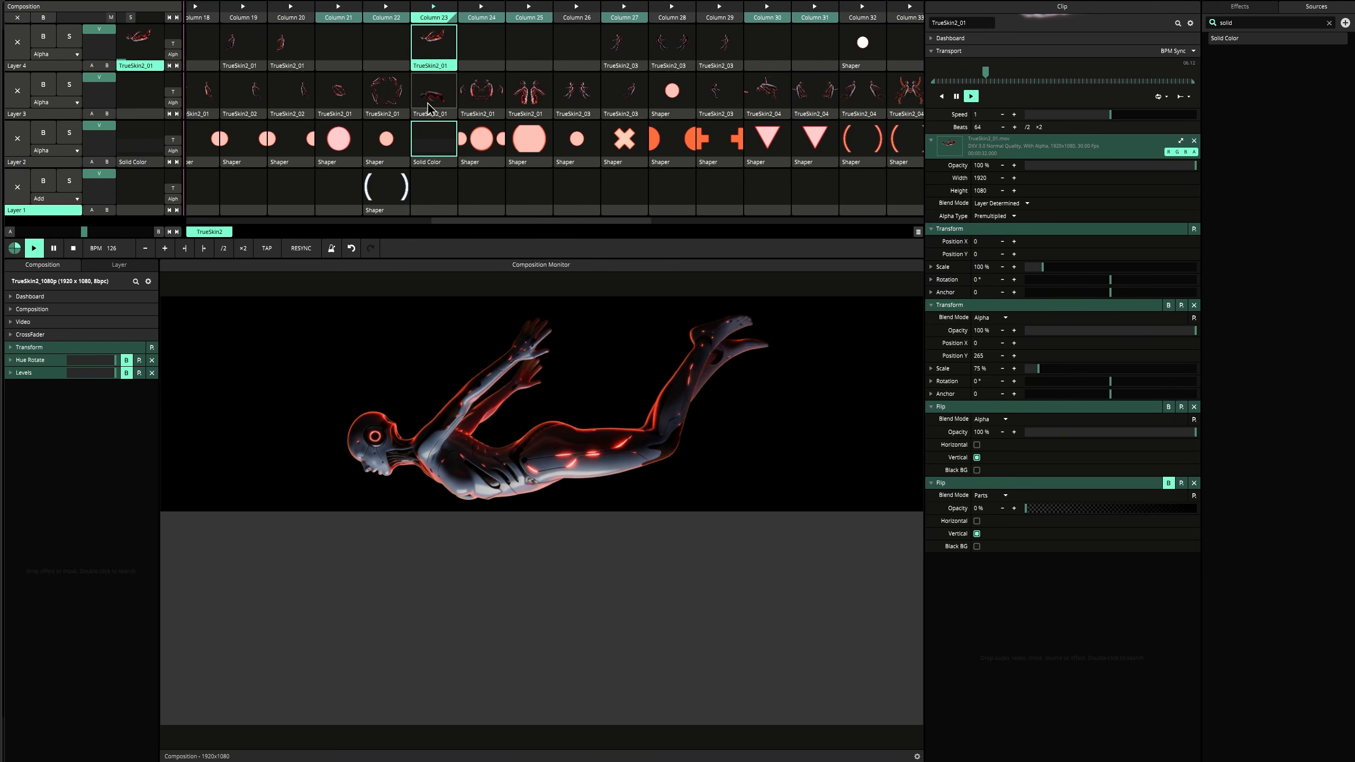
click(430, 8)
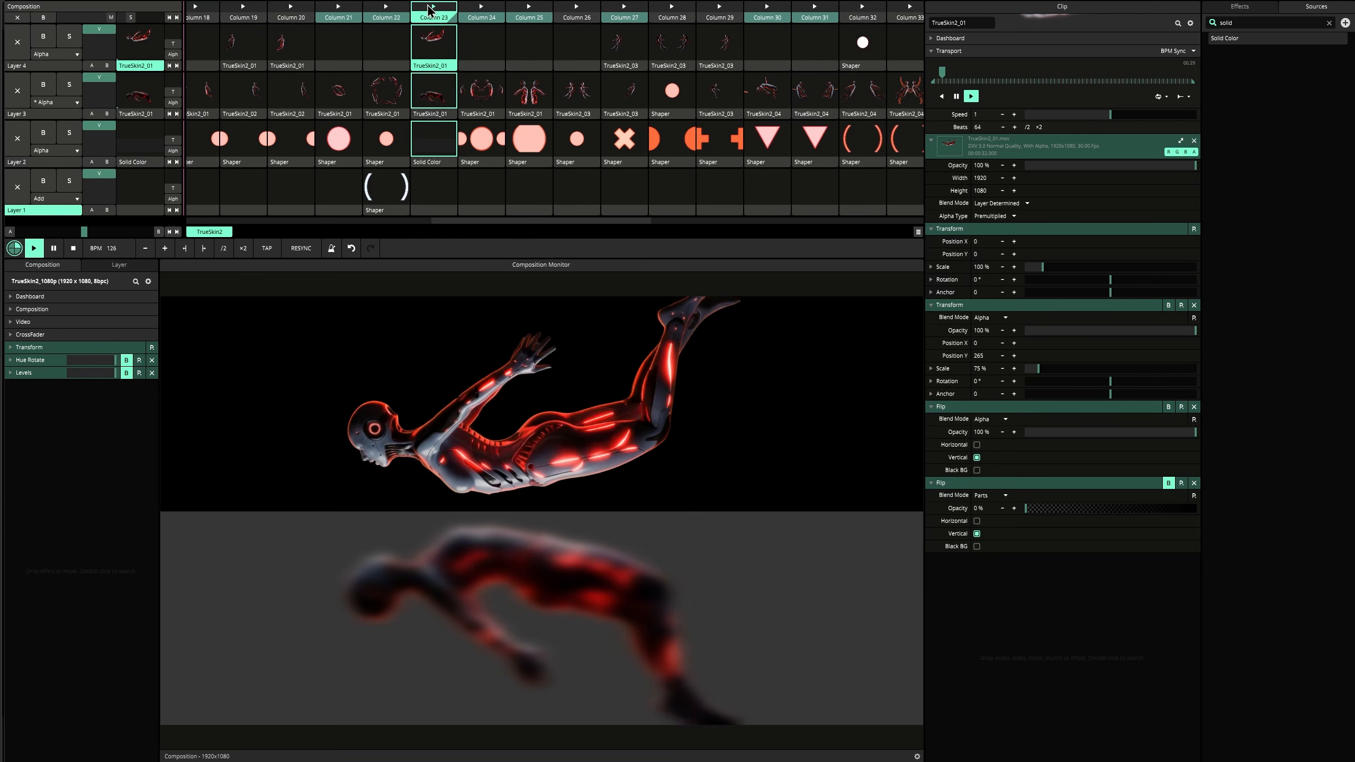
click(434, 122)
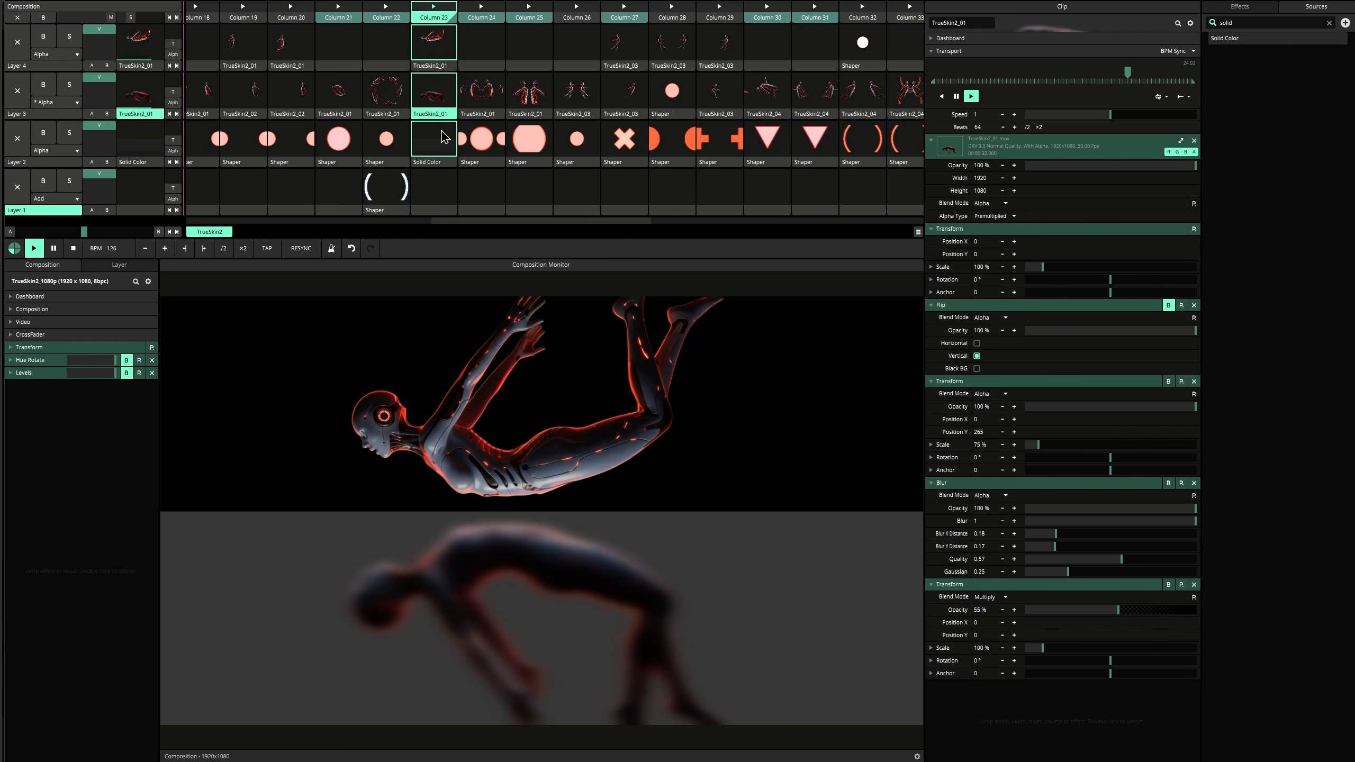
- Preview column 24, clear the output, and play only its TrueSkin2_01 clip on Layer 3
click(480, 7)
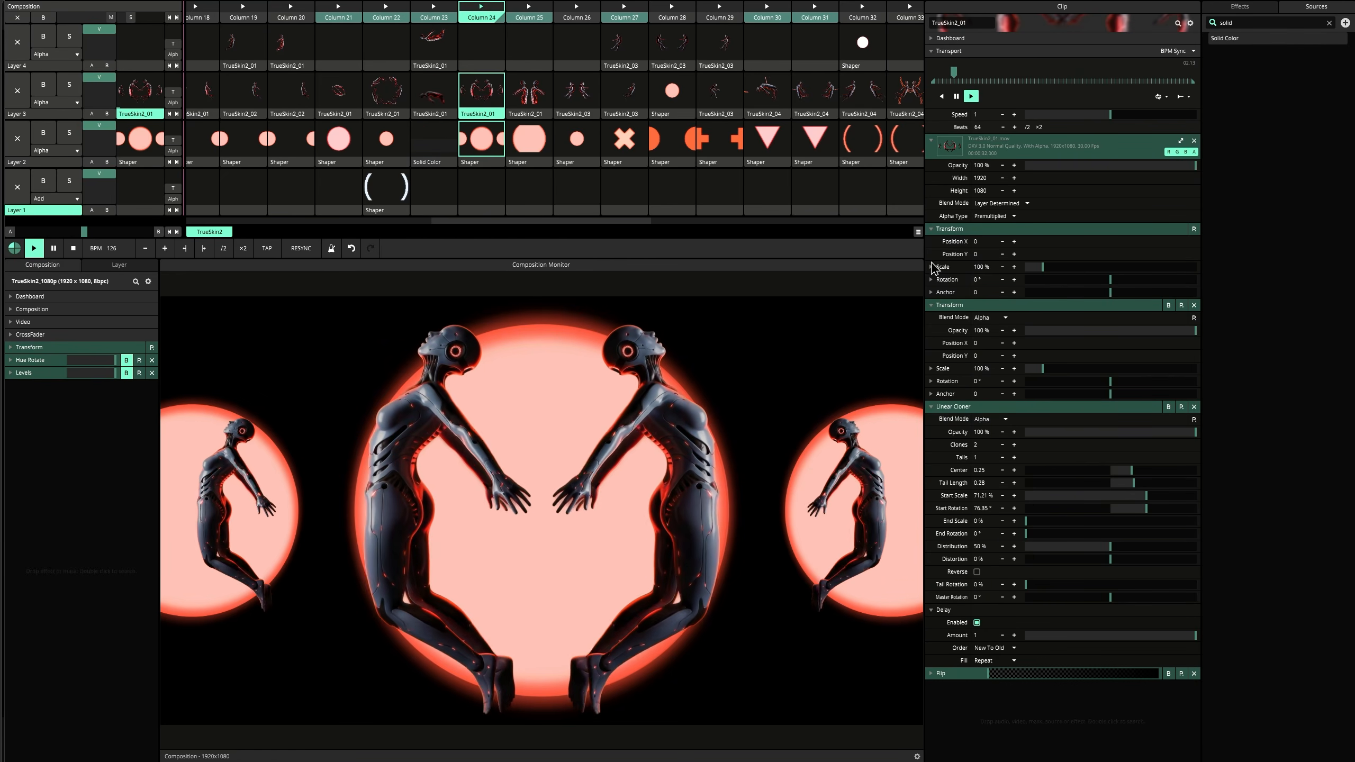
key(Escape)
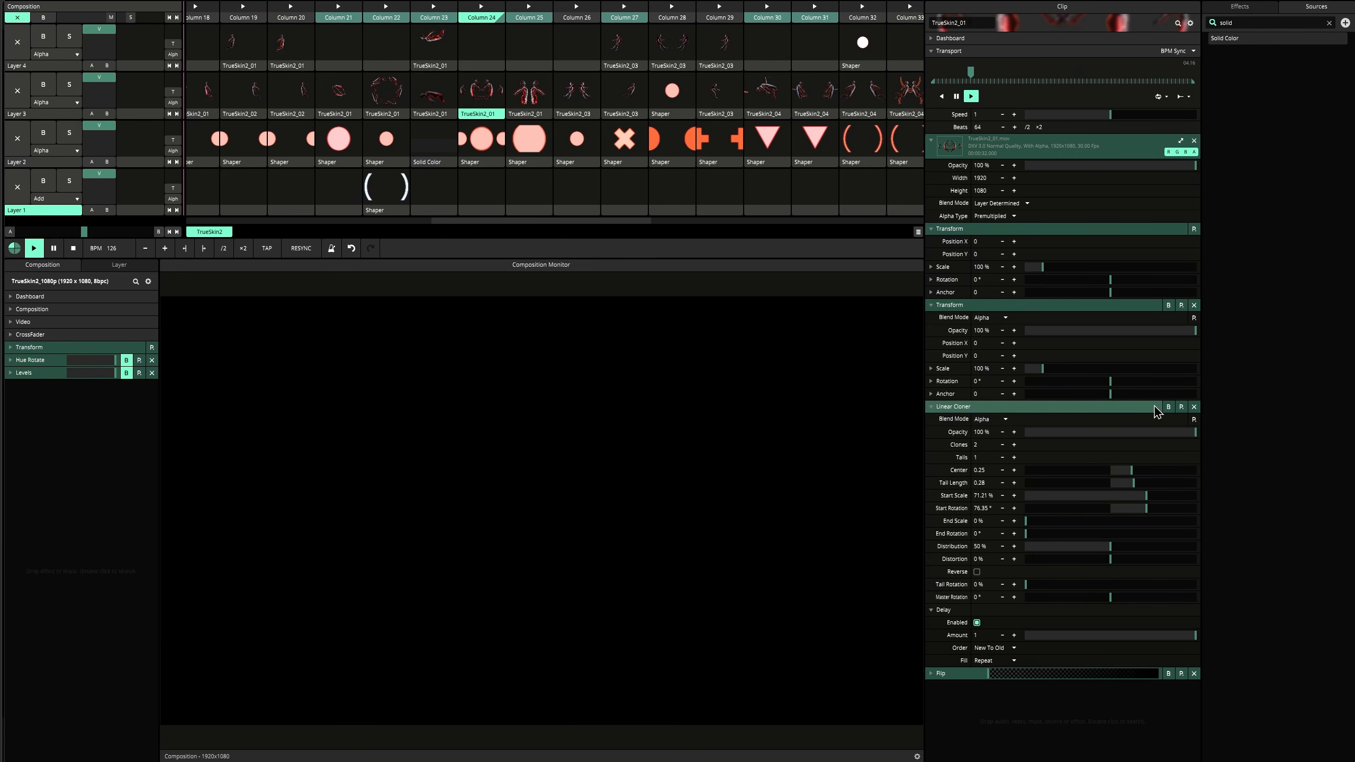
click(486, 104)
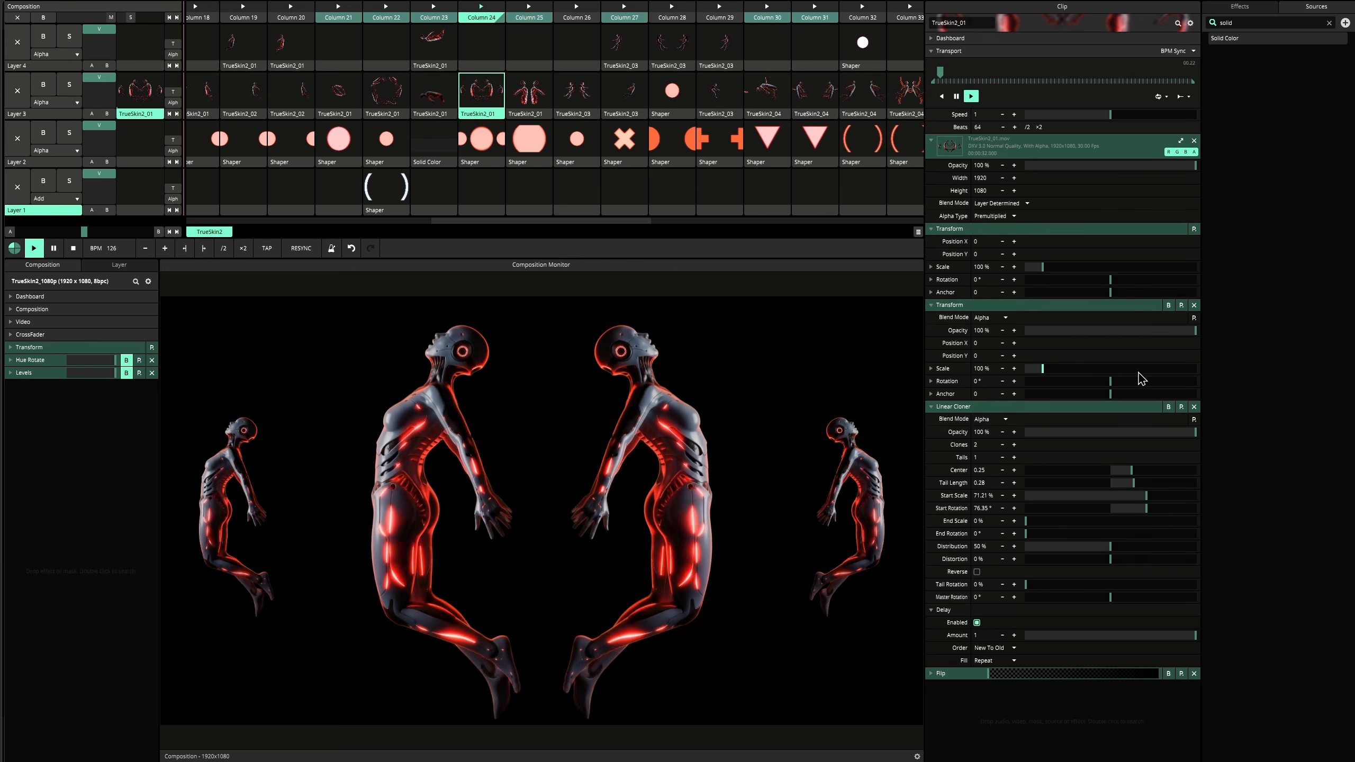
- Bypass the Linear Cloner and Flip on column 24's TrueSkin2_01 clip, and re-enable only the Linear Cloner to compare
click(1168, 407)
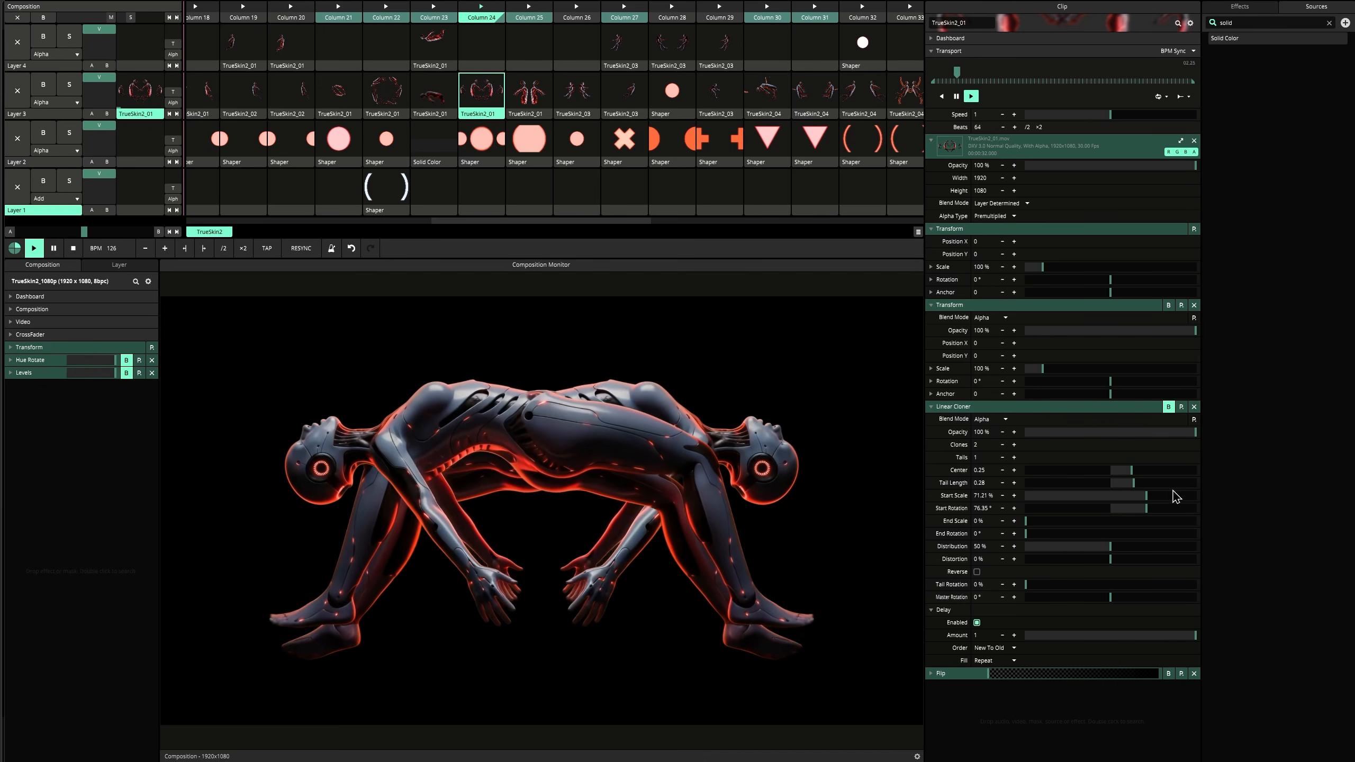
click(1168, 674)
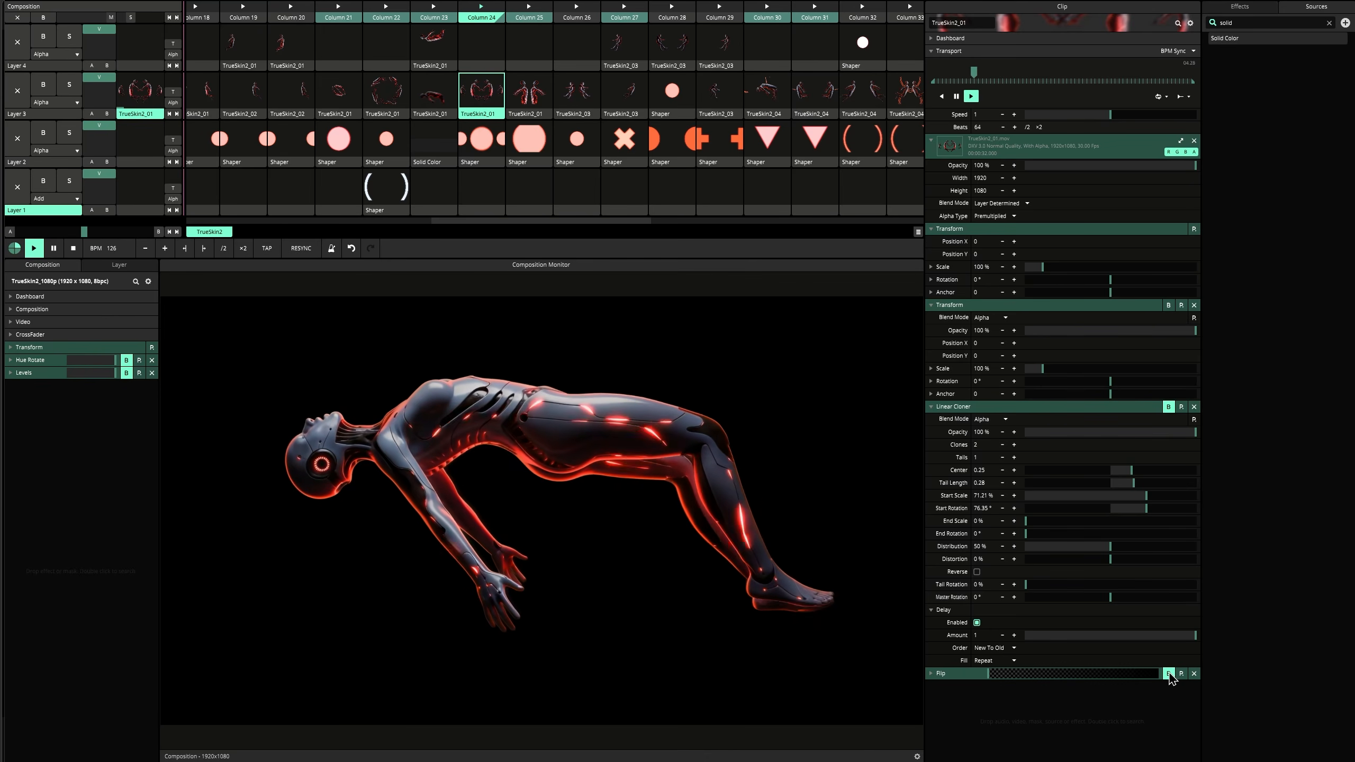
click(1168, 407)
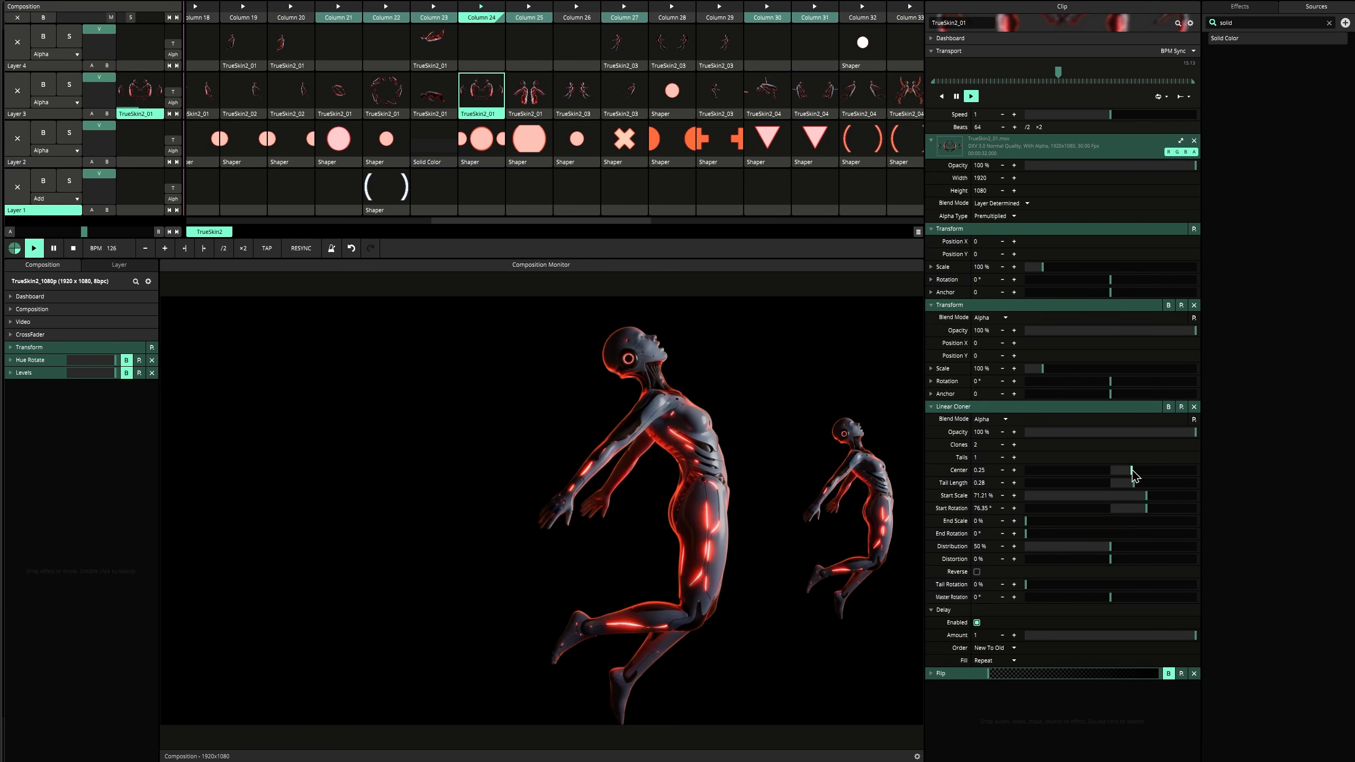
- Set the Linear Cloner's Center to 0.27 and Tail Length to 0.26, and re-enable Flip on the clip
mouse_move(1134, 471)
mouse_down()
mouse_move(1123, 473)
mouse_move(1134, 473)
mouse_up()
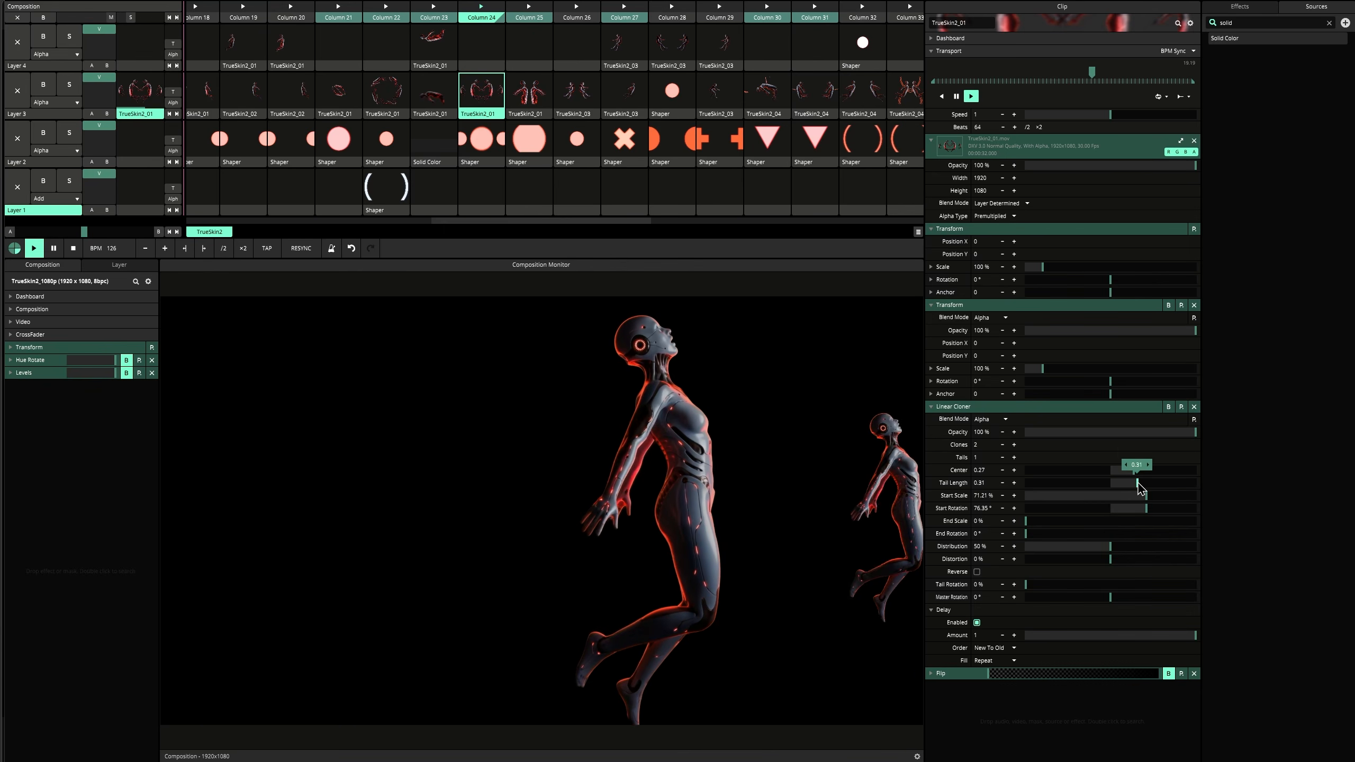
drag(1131, 482, 1133, 482)
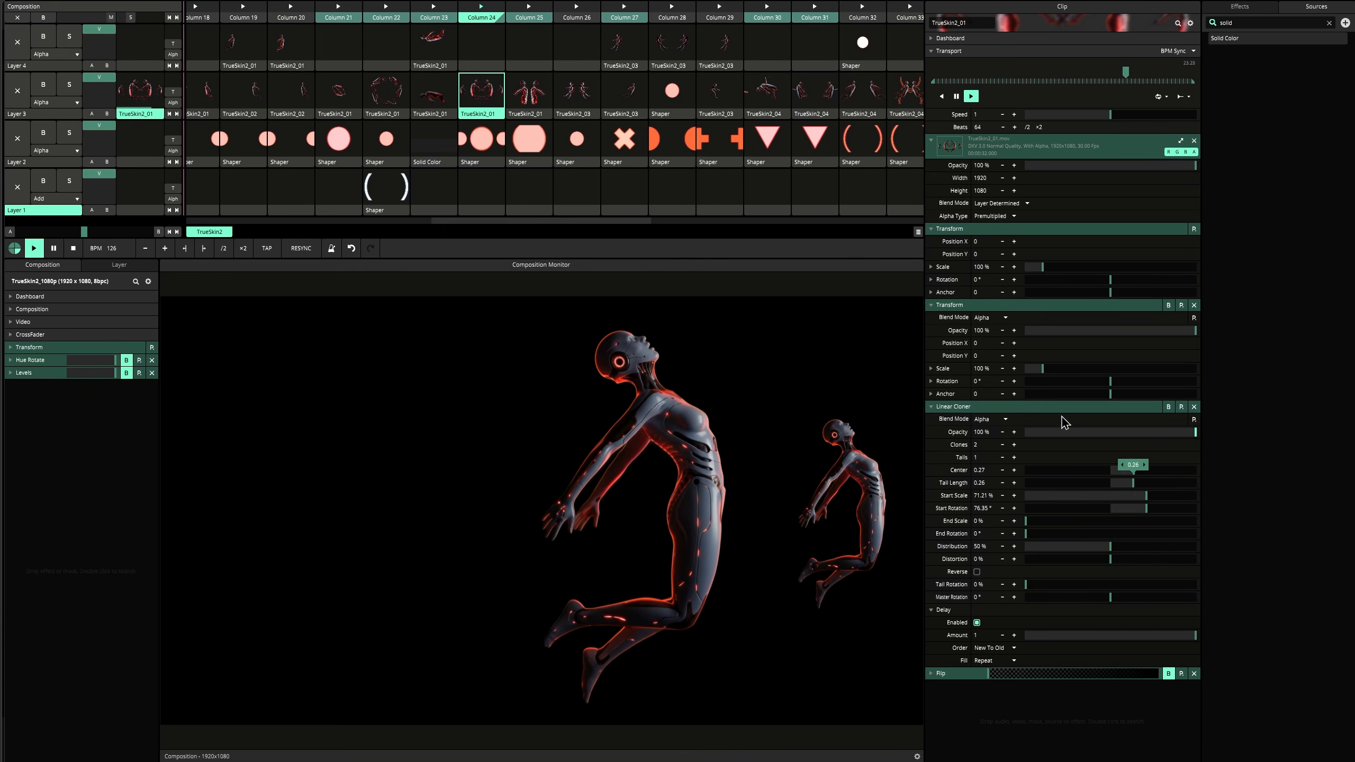
click(1168, 674)
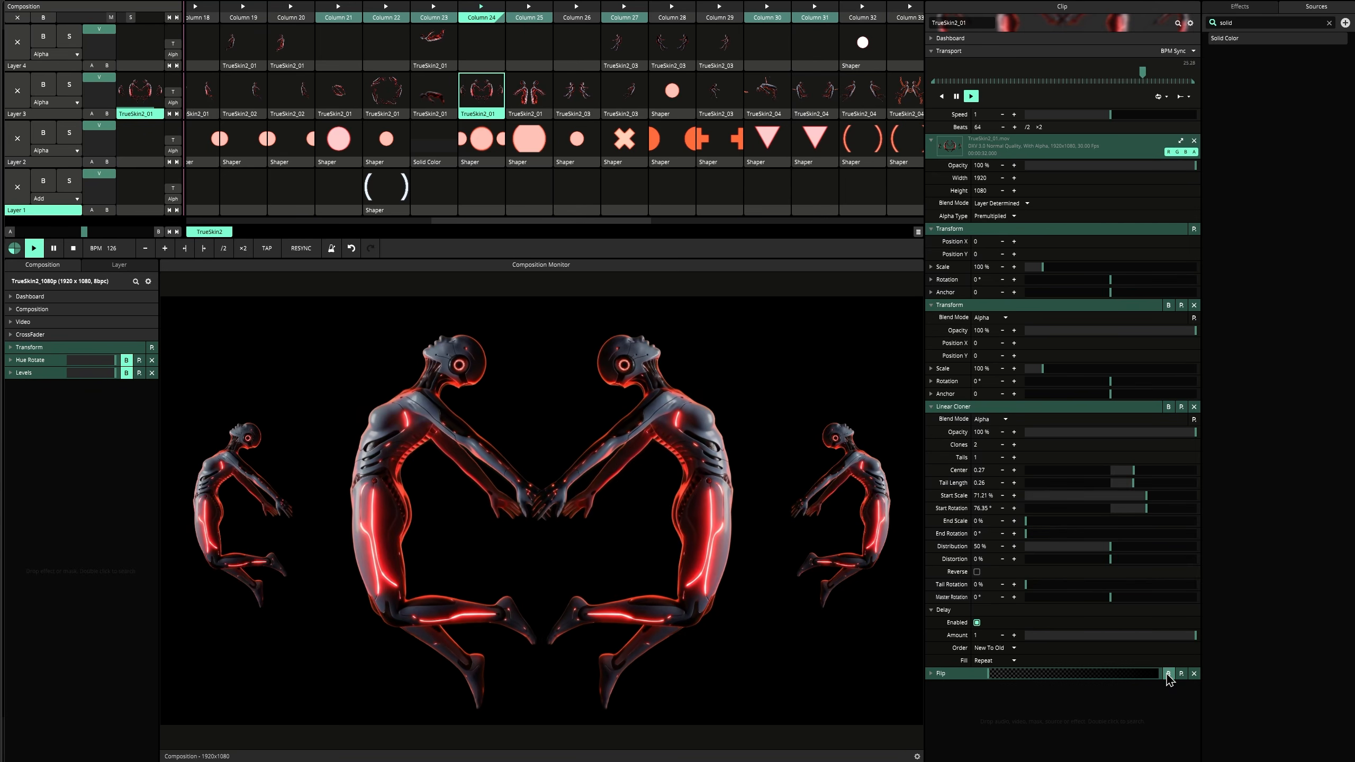
- Play column 24's Shaper background behind the figures, and preview column 25 with its TrueSkin2_01 clip's effects shown
click(479, 142)
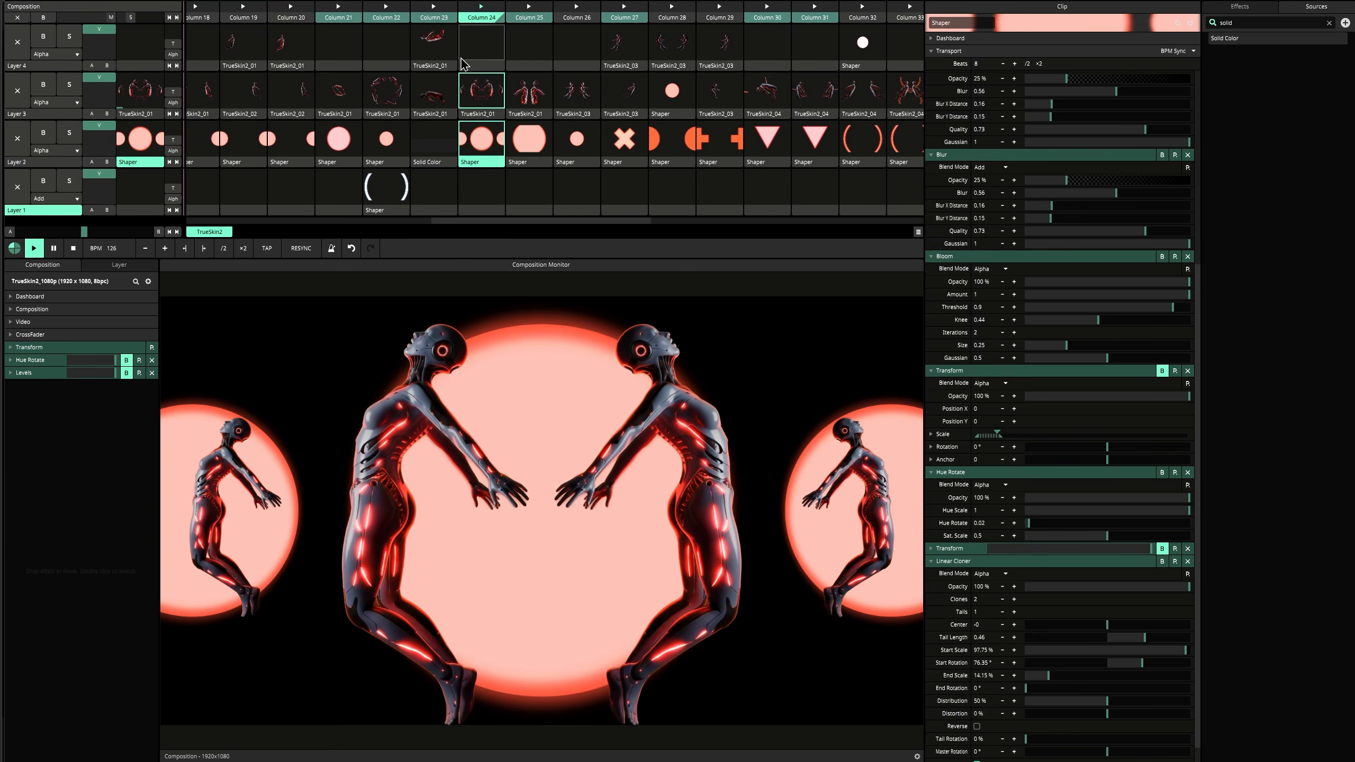
click(529, 12)
click(530, 97)
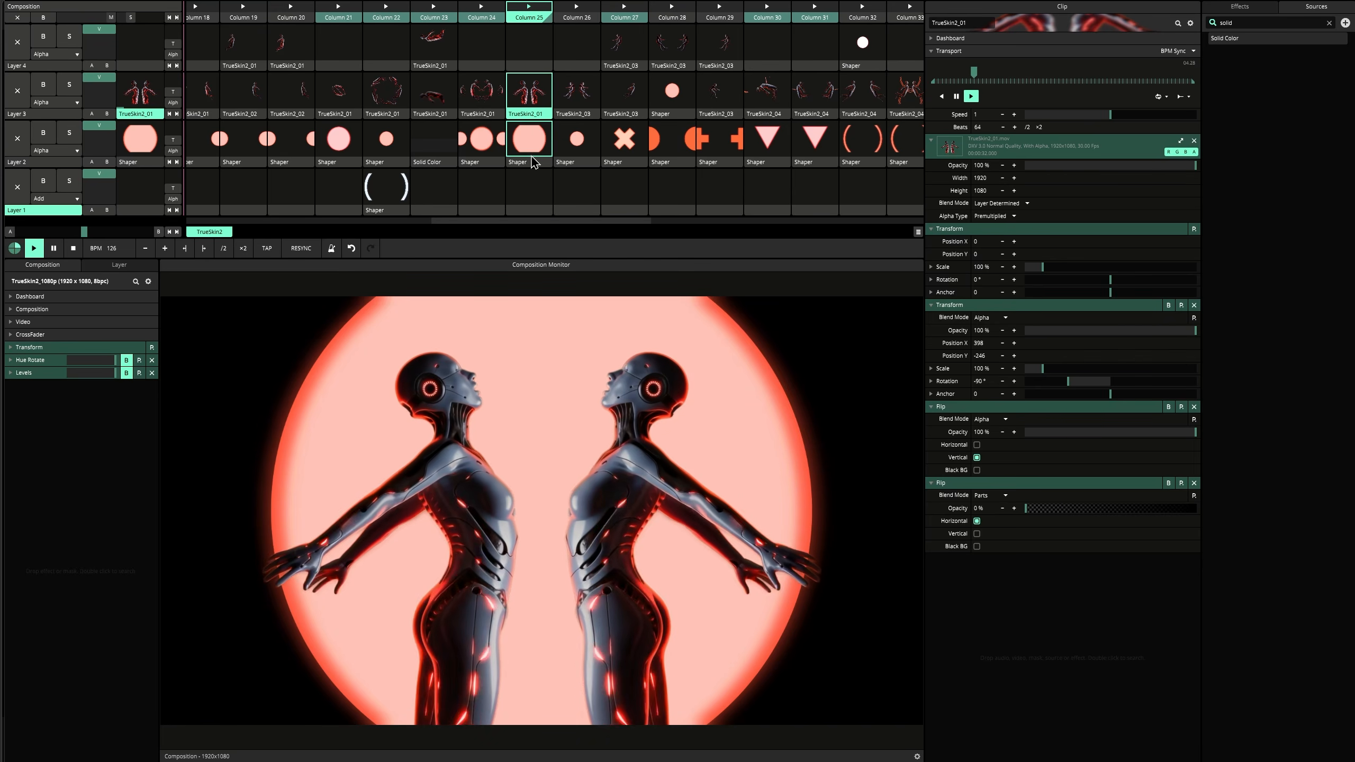
- Clear the output and check the original loops TrueSkin2_01, TrueSkin2_03 and TrueSkin2_02 on Layer 3
key(Escape)
scroll(532, 161, left, 10)
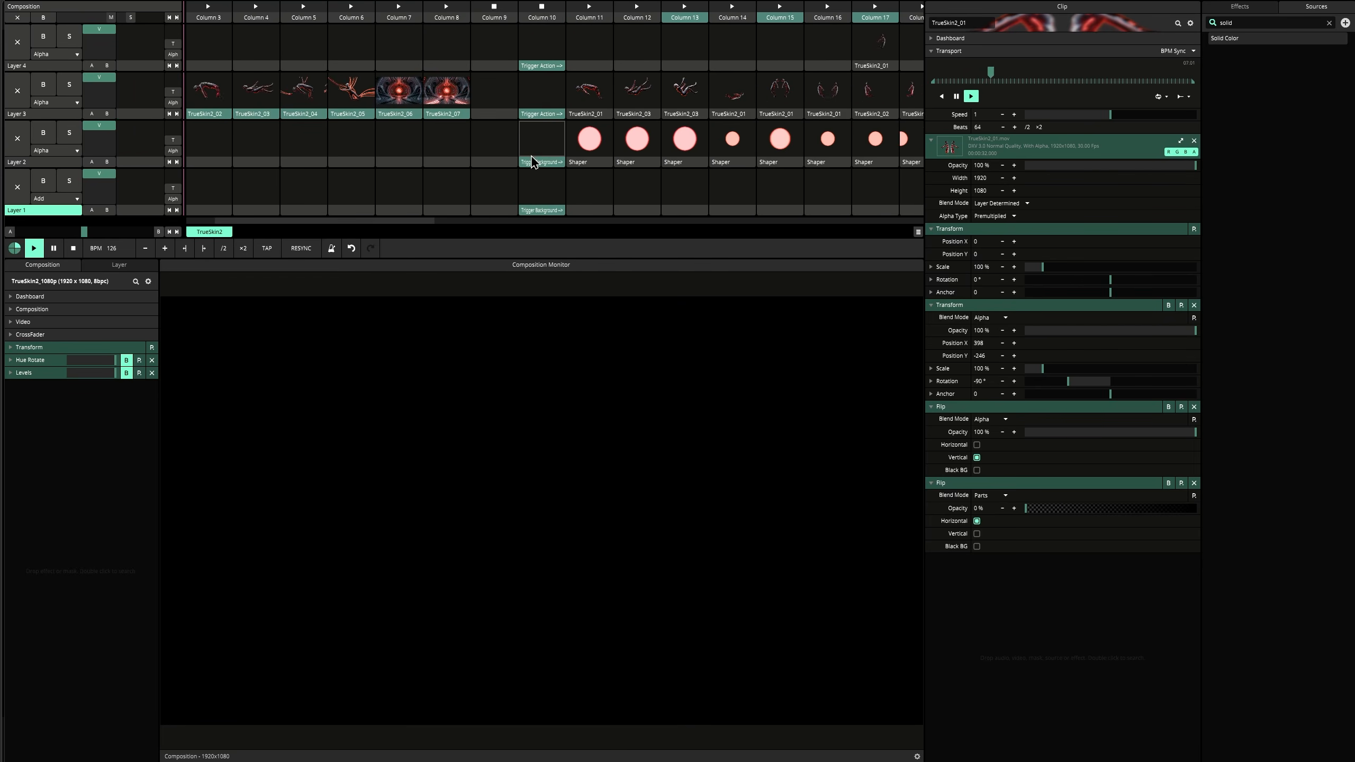
click(262, 93)
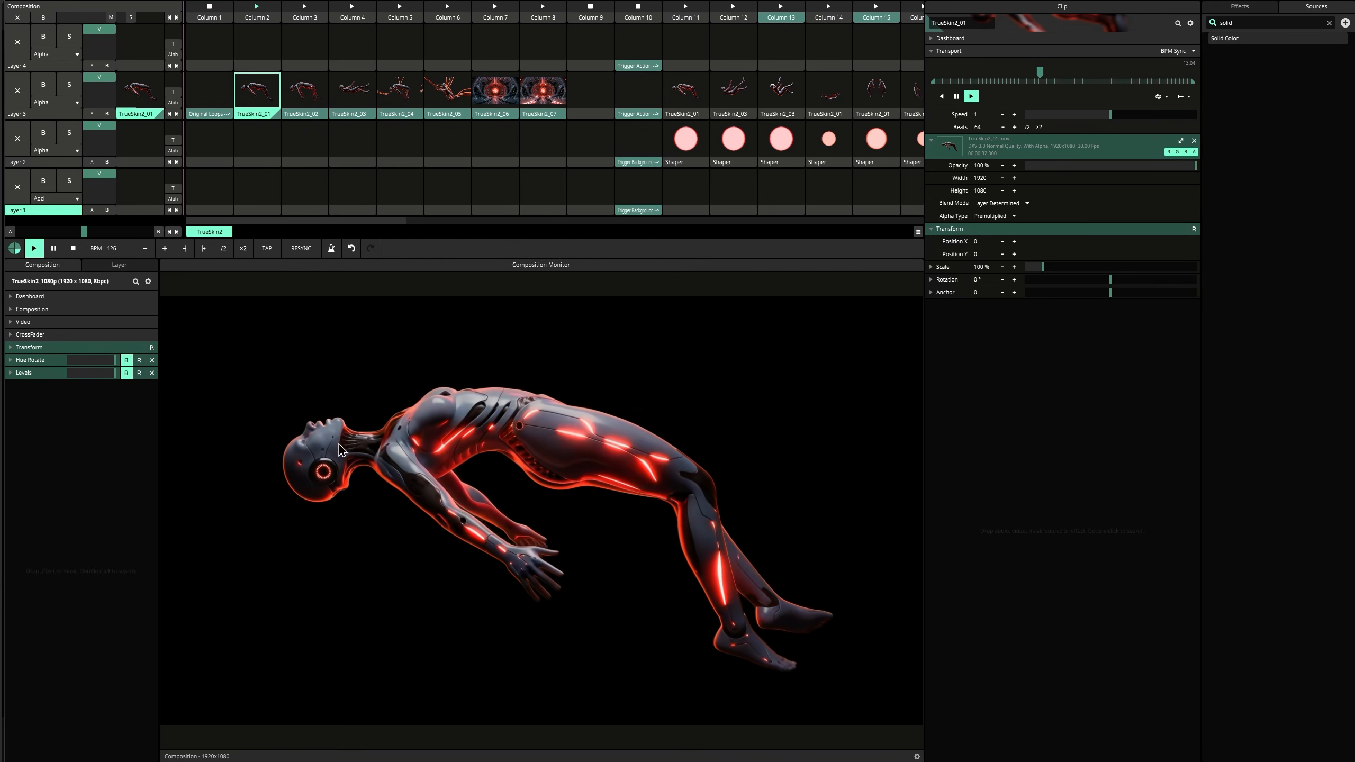
click(356, 94)
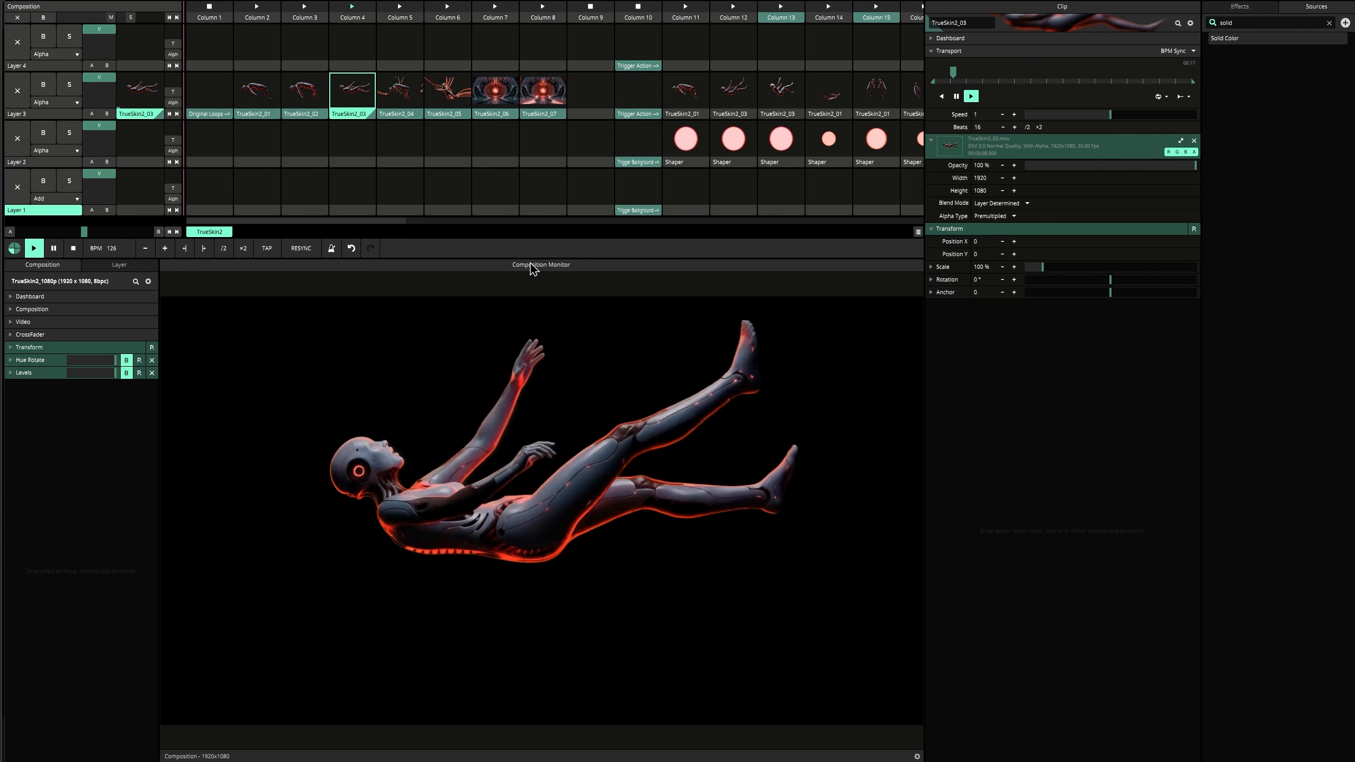
click(305, 93)
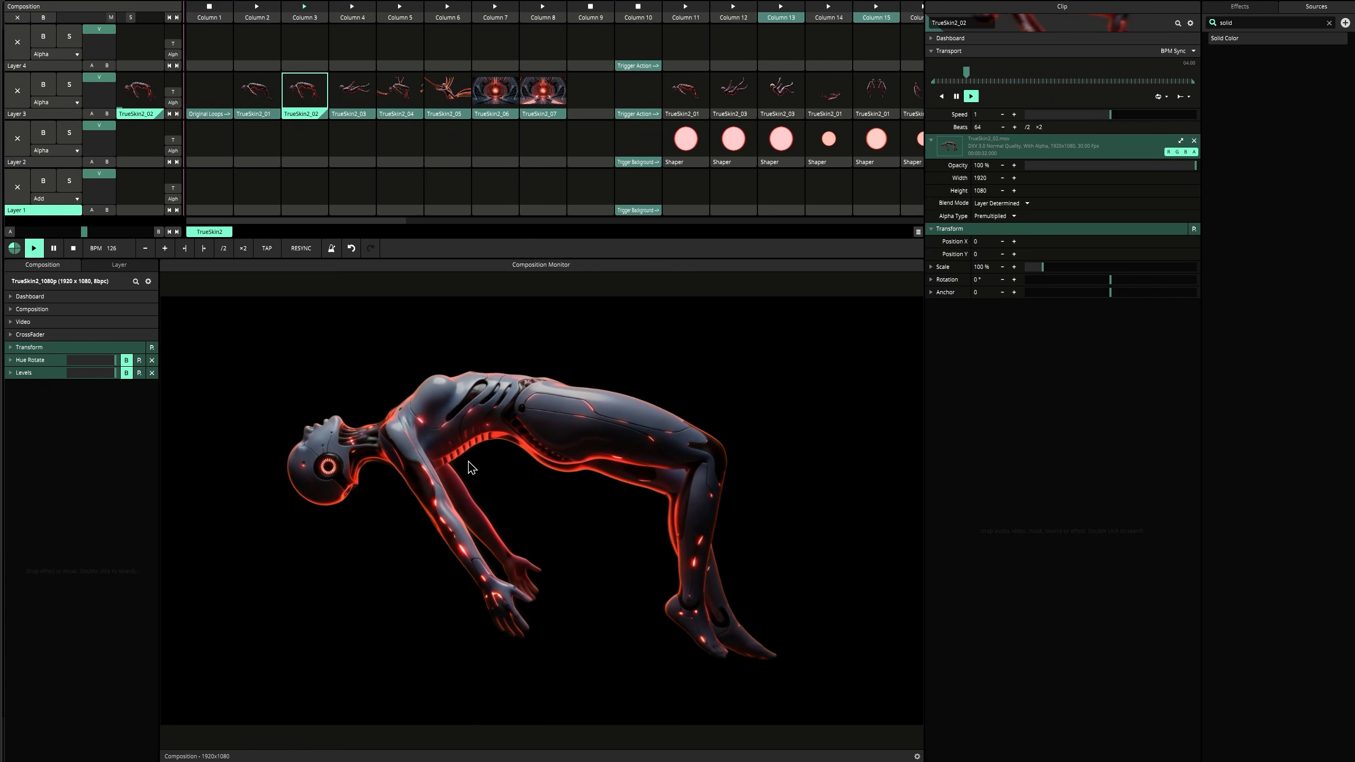
- Trigger column 25 again and bypass the horizontal Flip on its TrueSkin2_01 clip to compare
scroll(673, 170, right, 10)
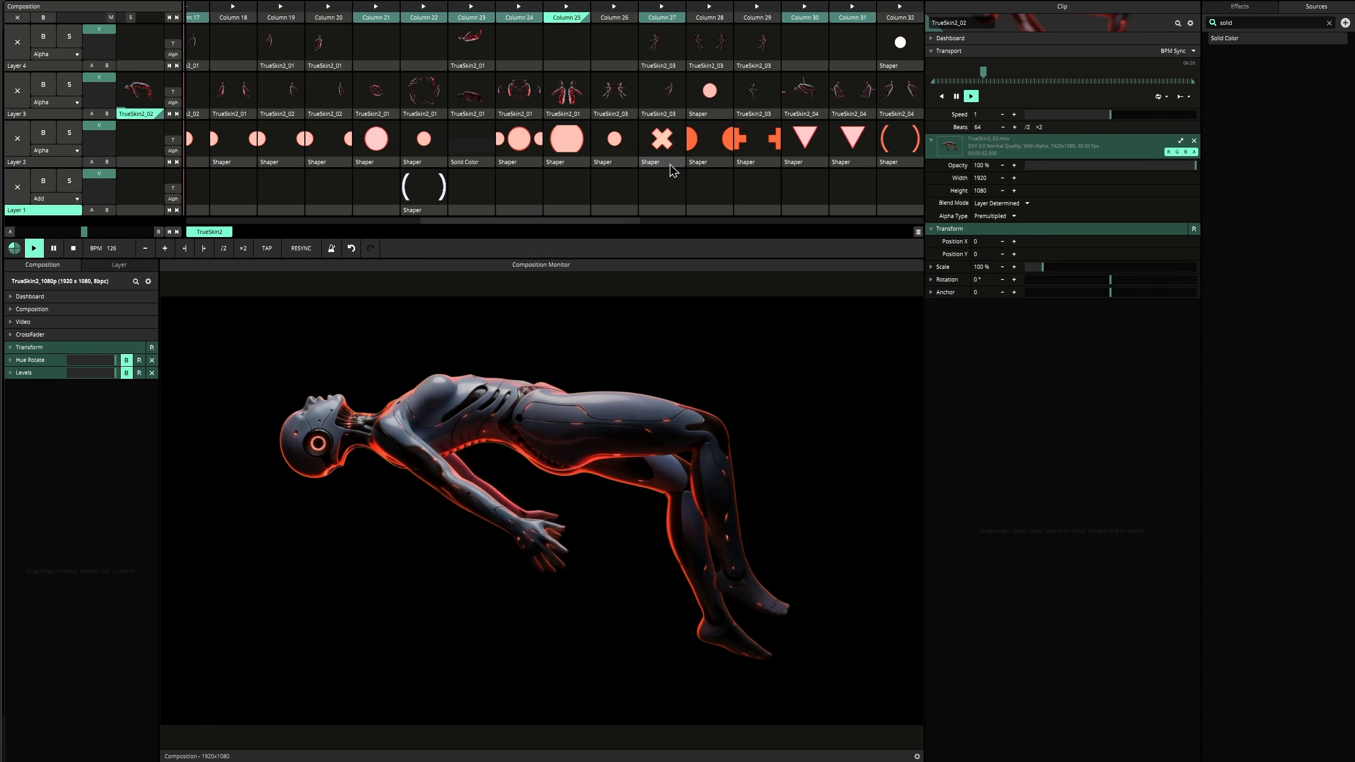
click(380, 8)
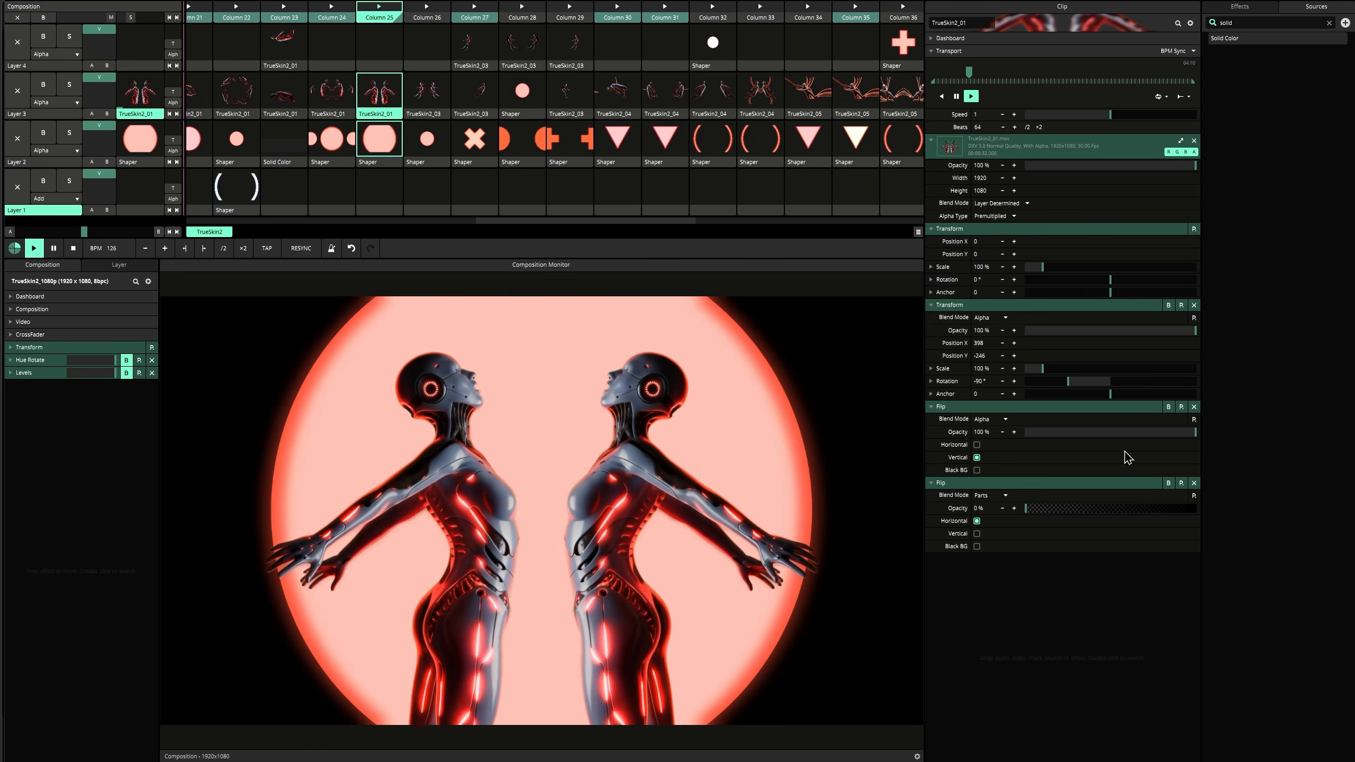
click(1169, 484)
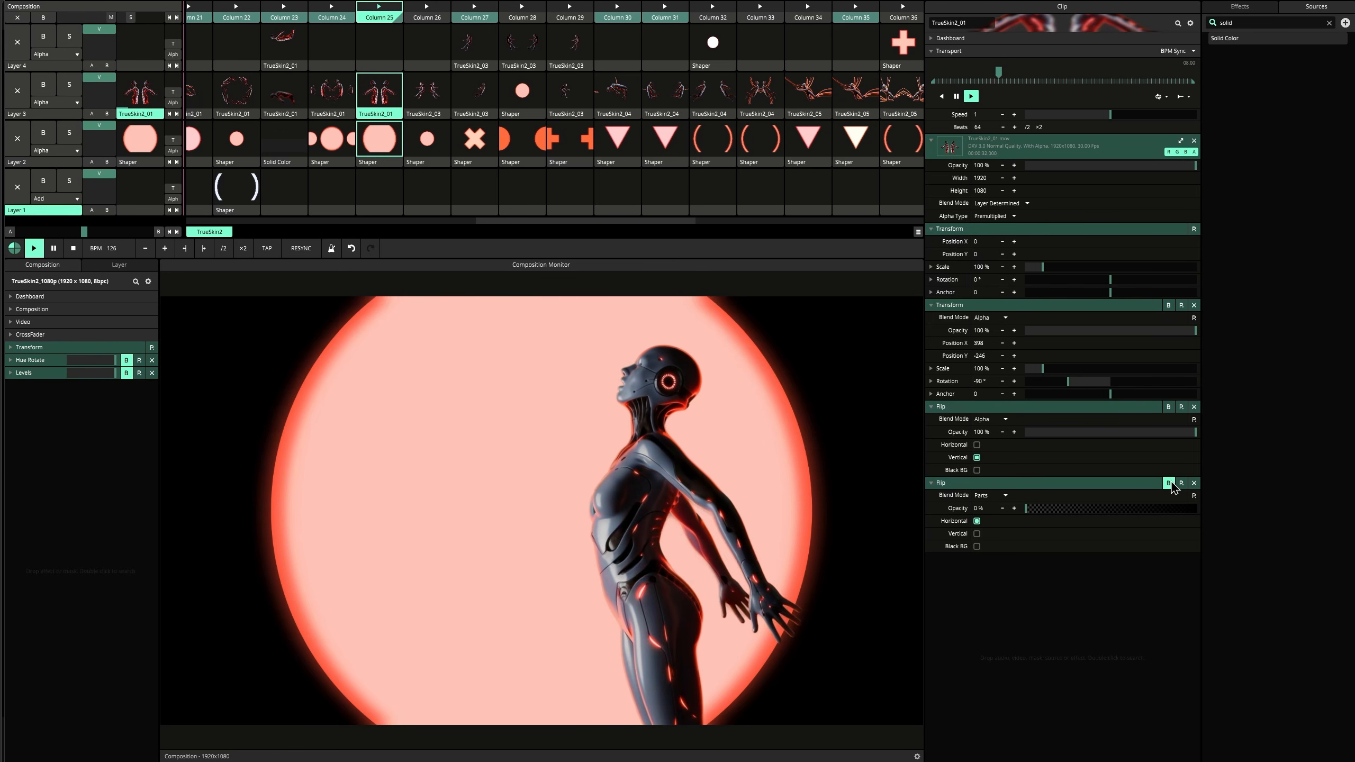
- Bypass the vertical Flip and the second Transform on column 25's TrueSkin2_01 clip to compare with the original, and re-enable both
click(1168, 407)
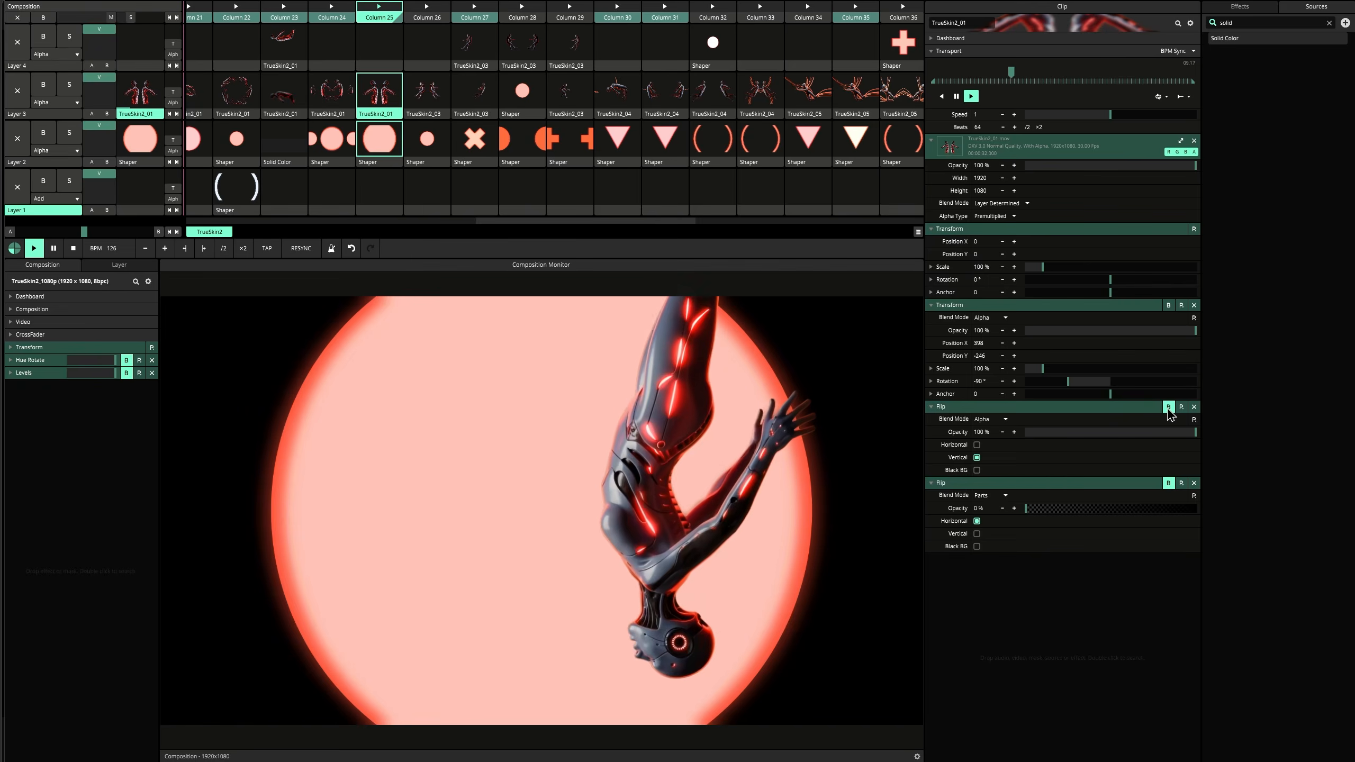
click(1168, 306)
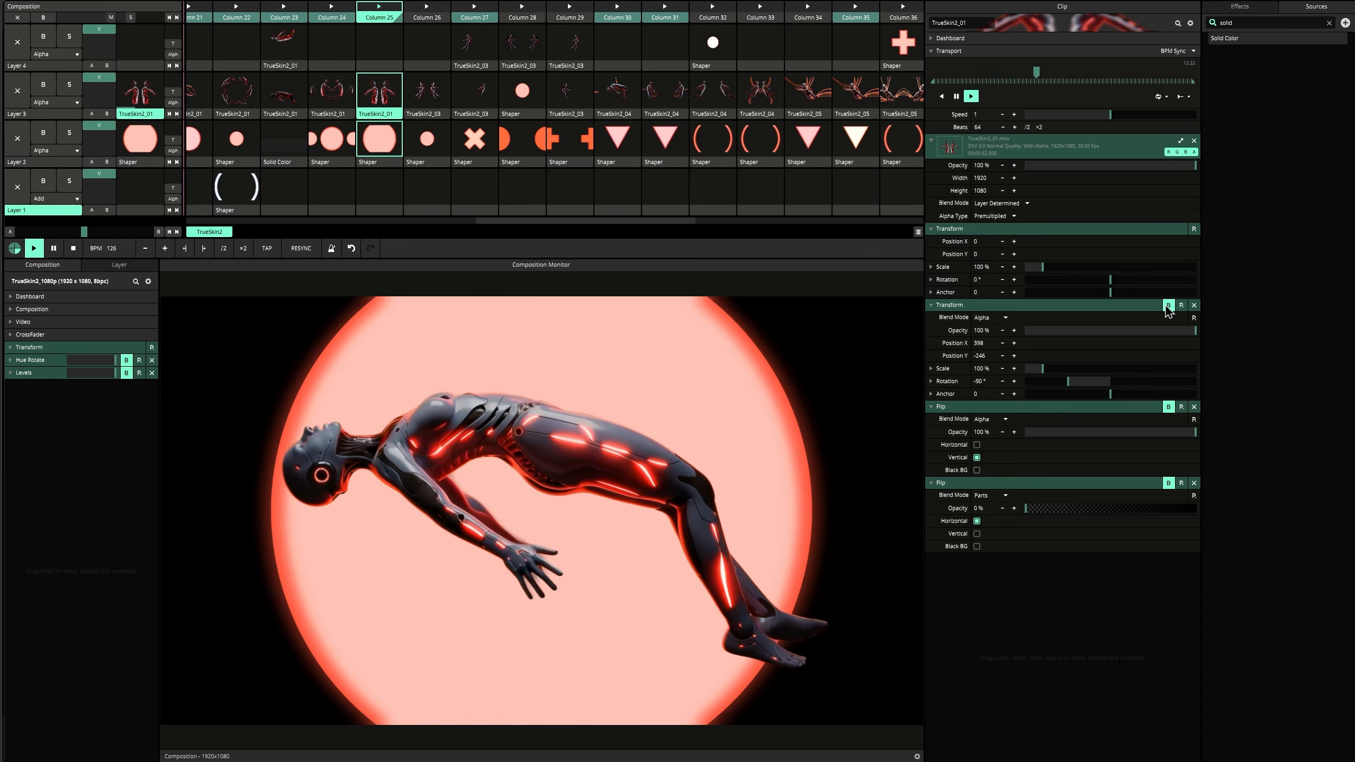
click(1168, 306)
click(1168, 407)
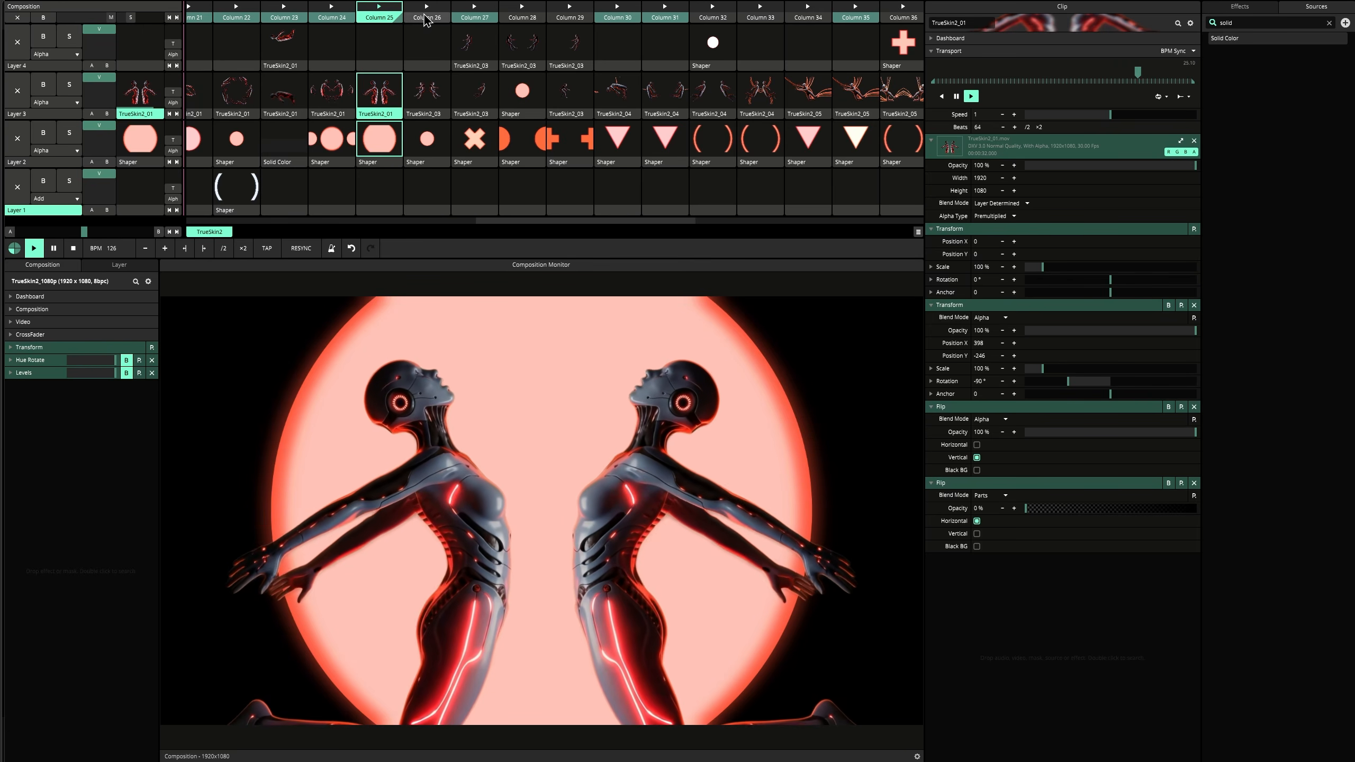
- Play column 27 and inspect the effects on its X-shaped Shaper background and its Layer 4 TrueSkin2_03 clip
click(460, 8)
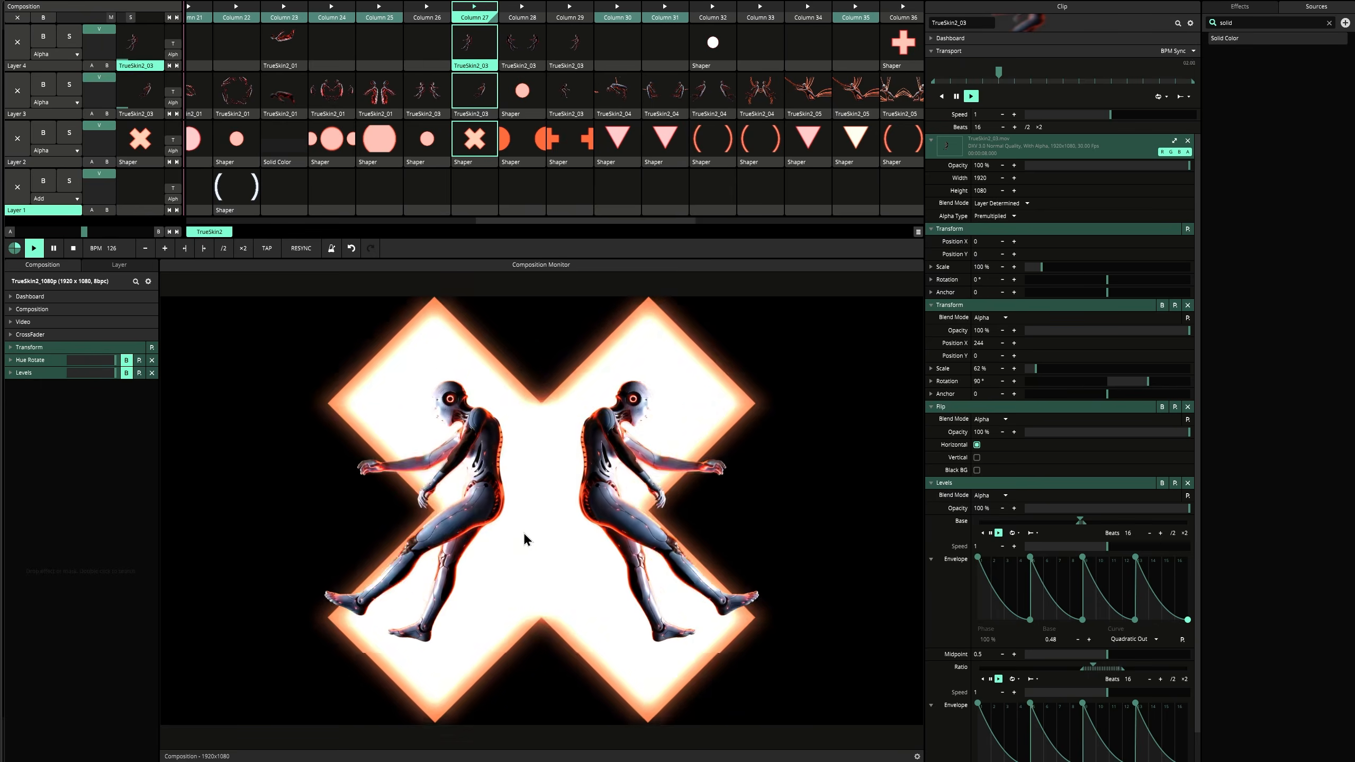
click(472, 161)
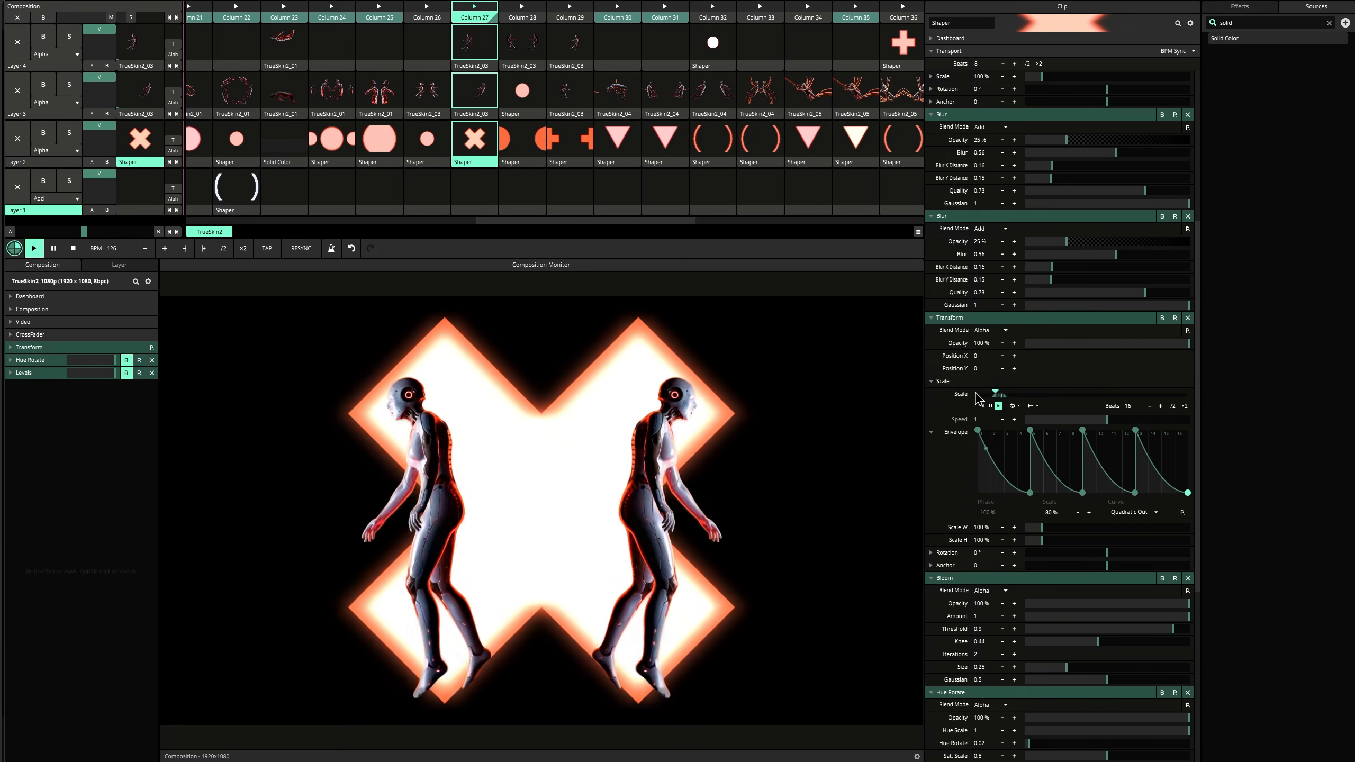
click(476, 54)
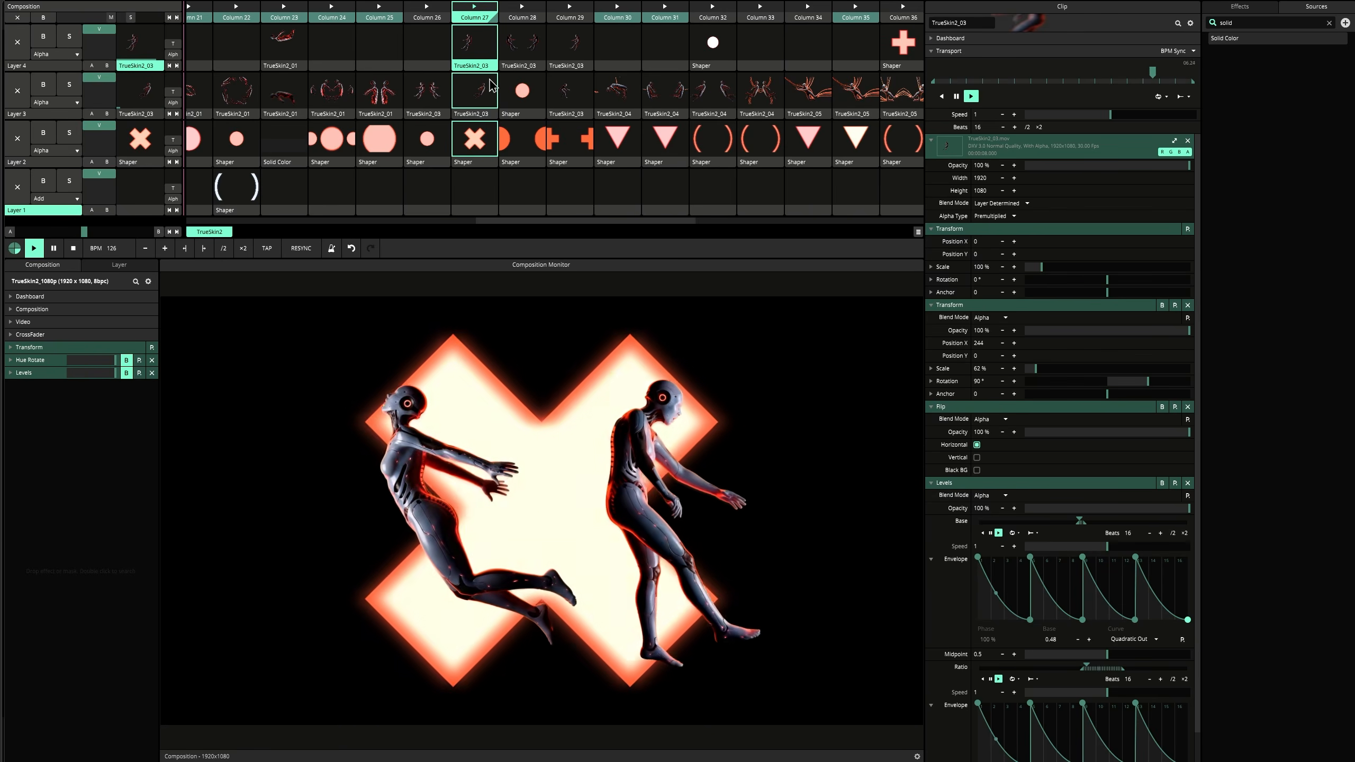
- Play column 30 and inspect the settings of its triangle Shaper background
click(618, 12)
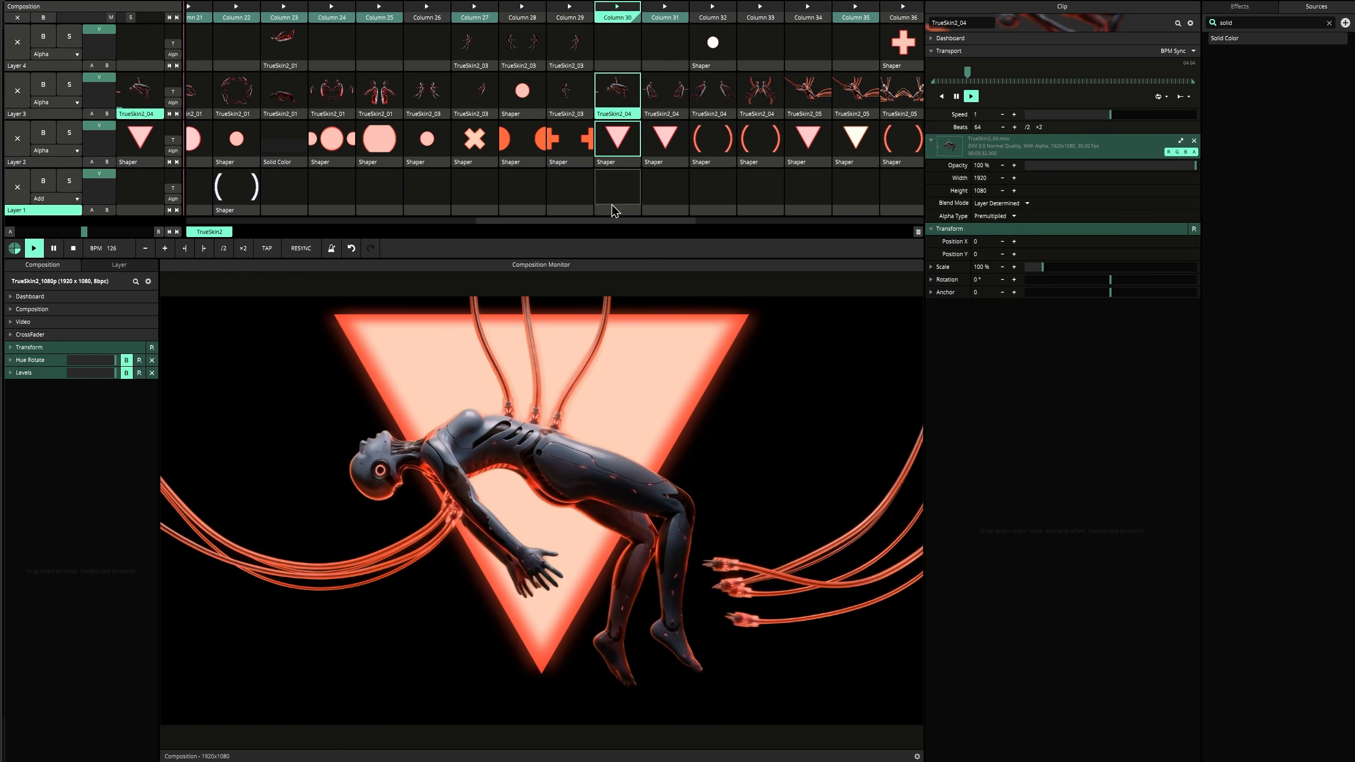
click(612, 166)
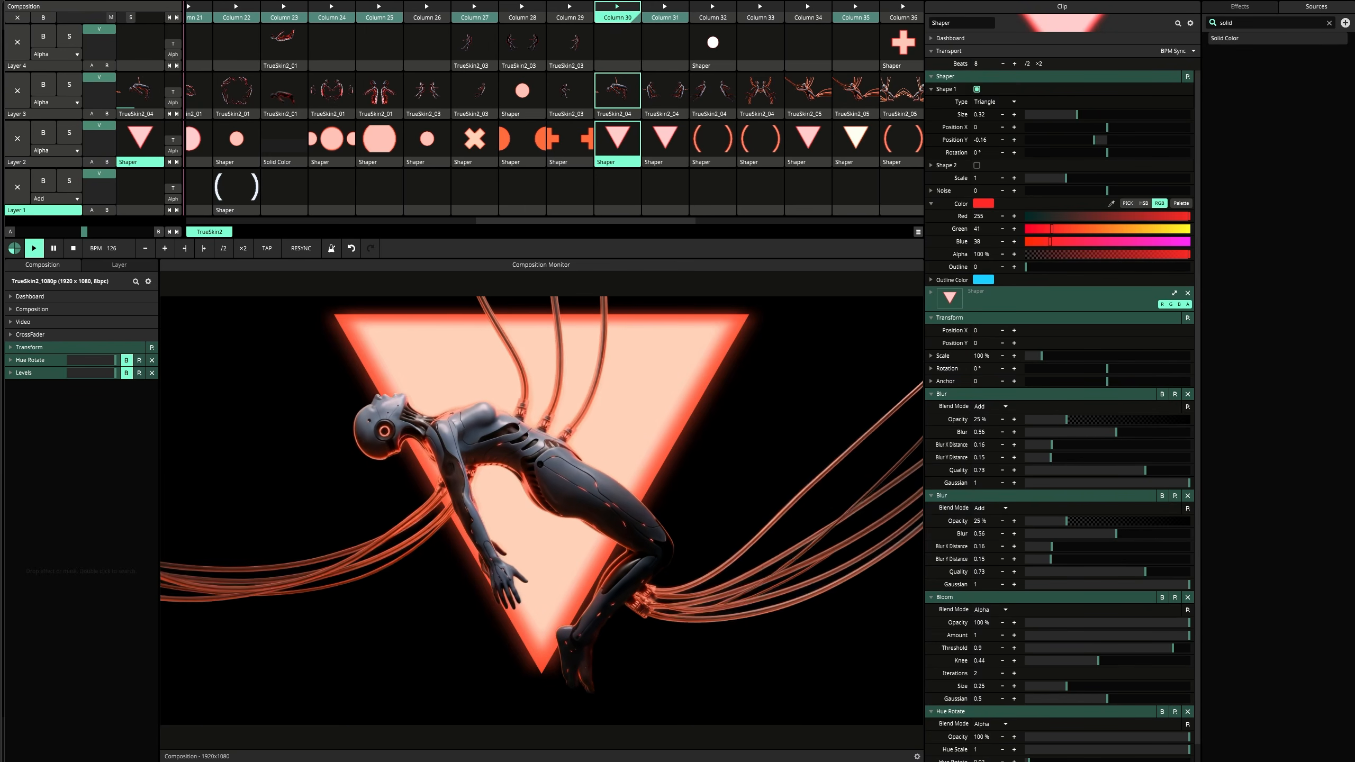
- Play column 31 and compare its TrueSkin2_04 clip with Flip and the second Transform bypassed and re-enabled
click(661, 15)
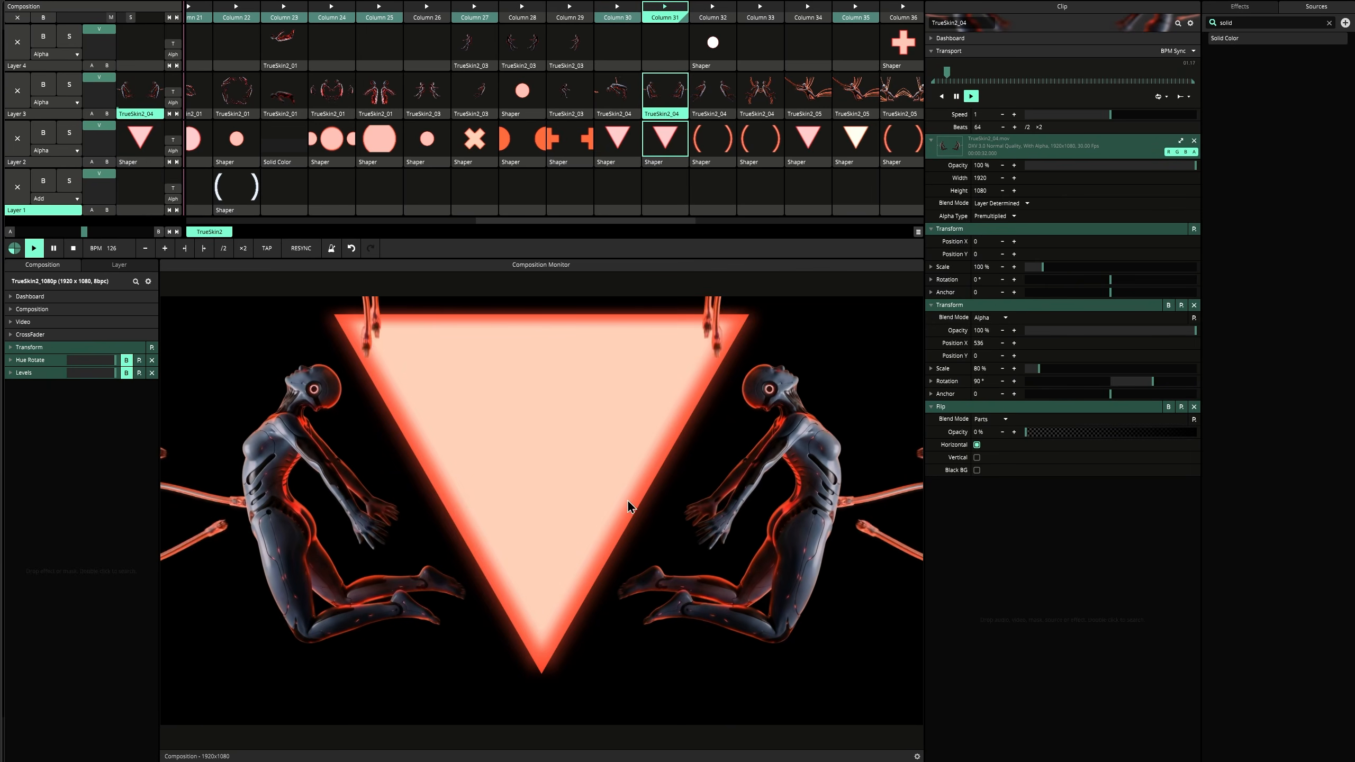
click(1167, 407)
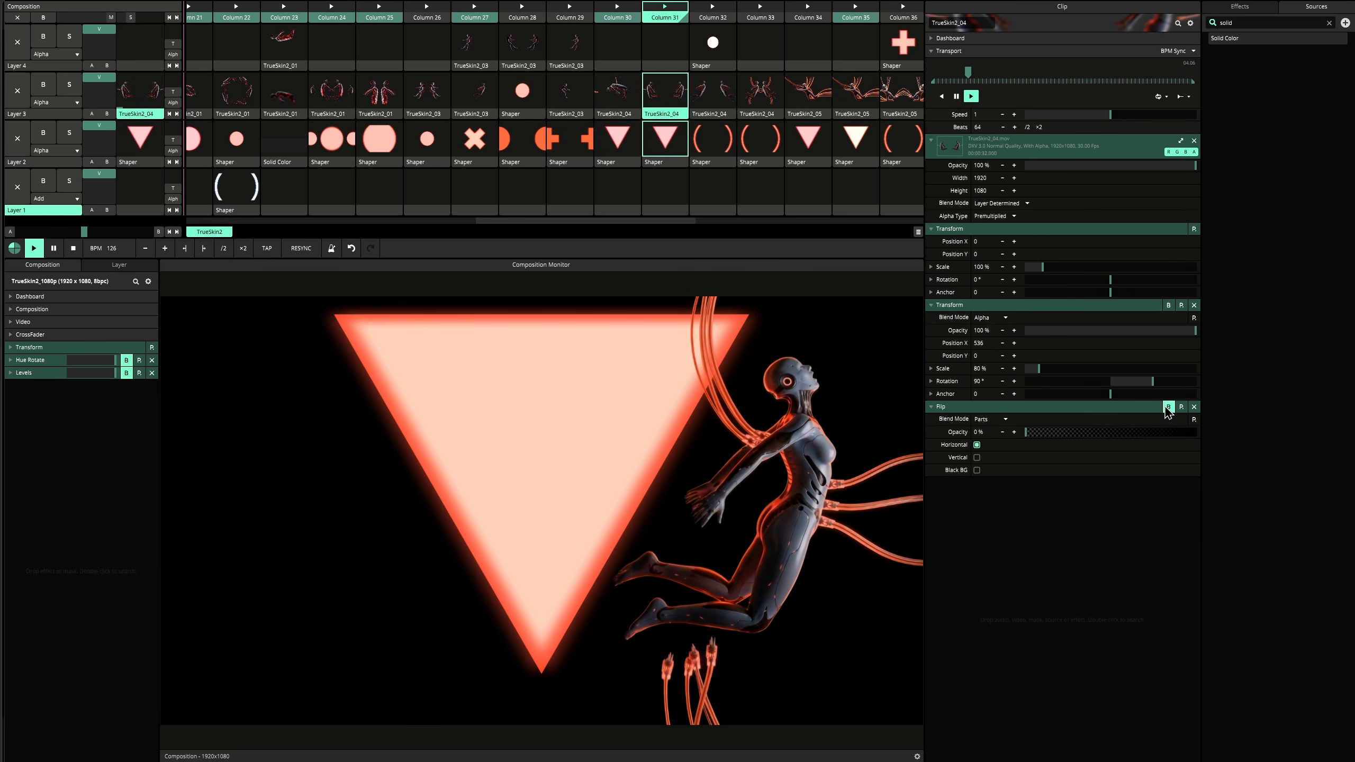
click(1167, 305)
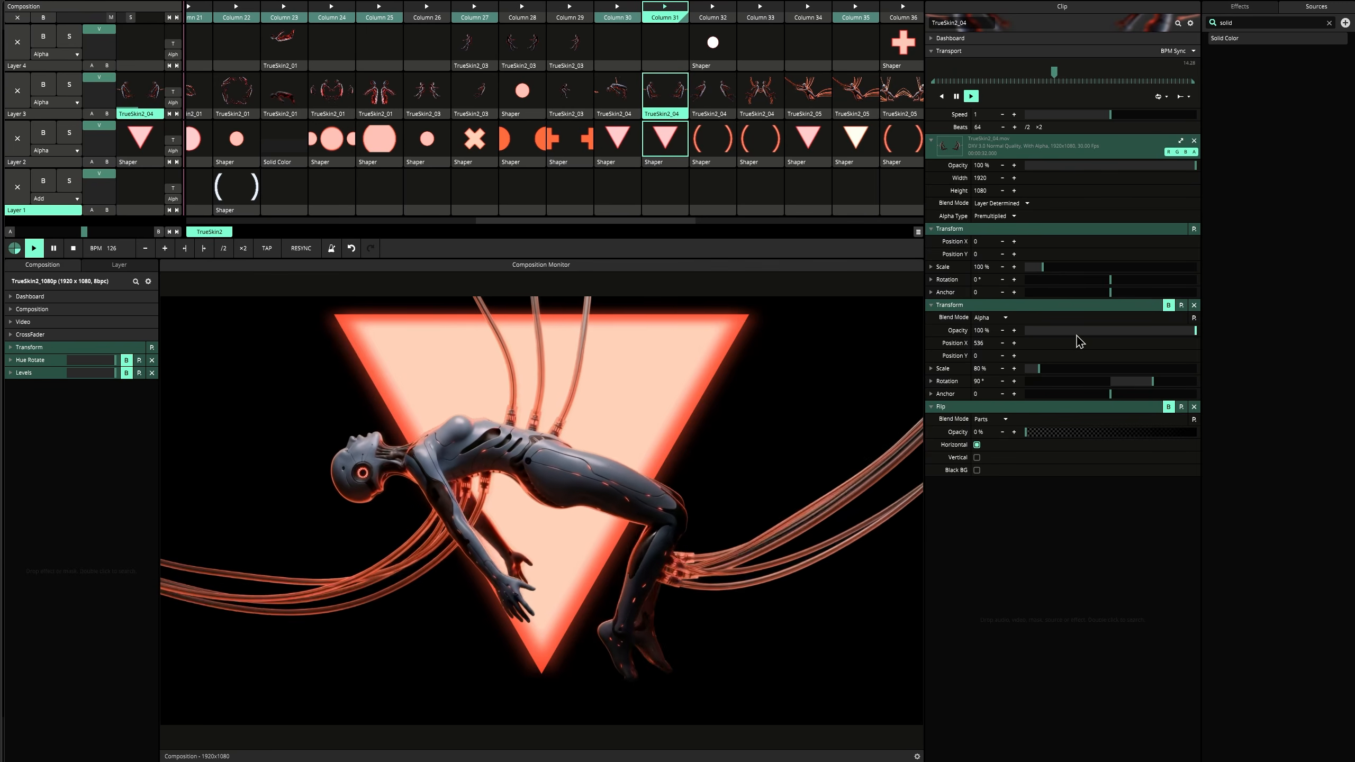
click(1168, 305)
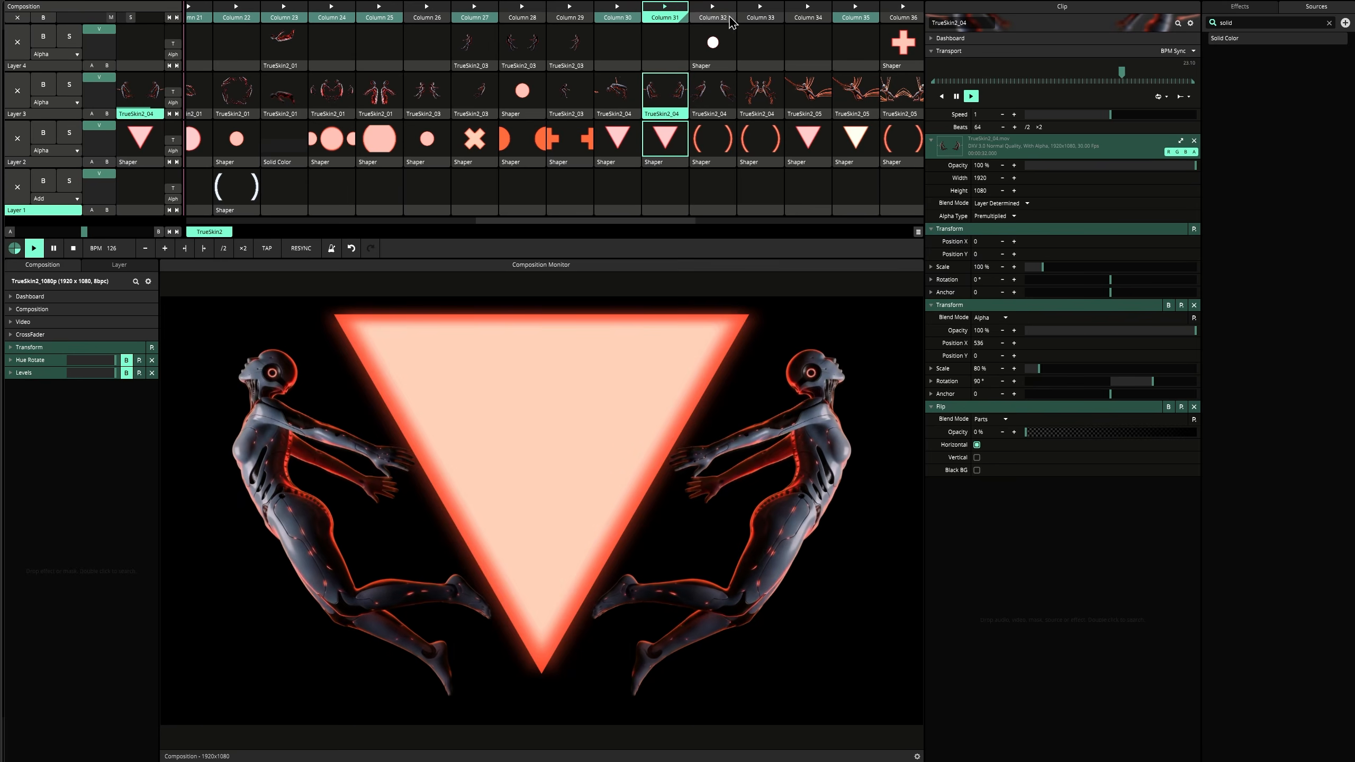
- Play column 32, clear the Layer 4 circle Shaper to compare the look without it, and trigger that Shaper again
click(714, 11)
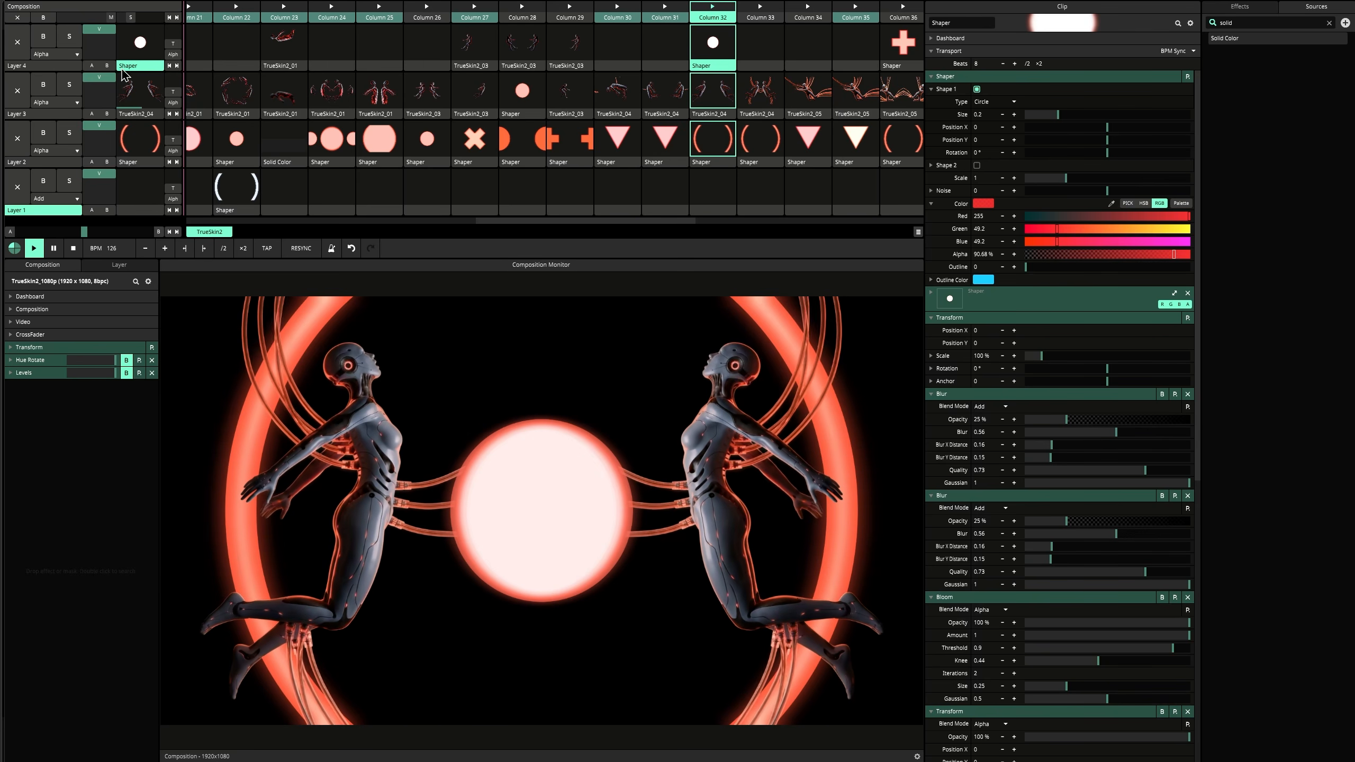
click(18, 49)
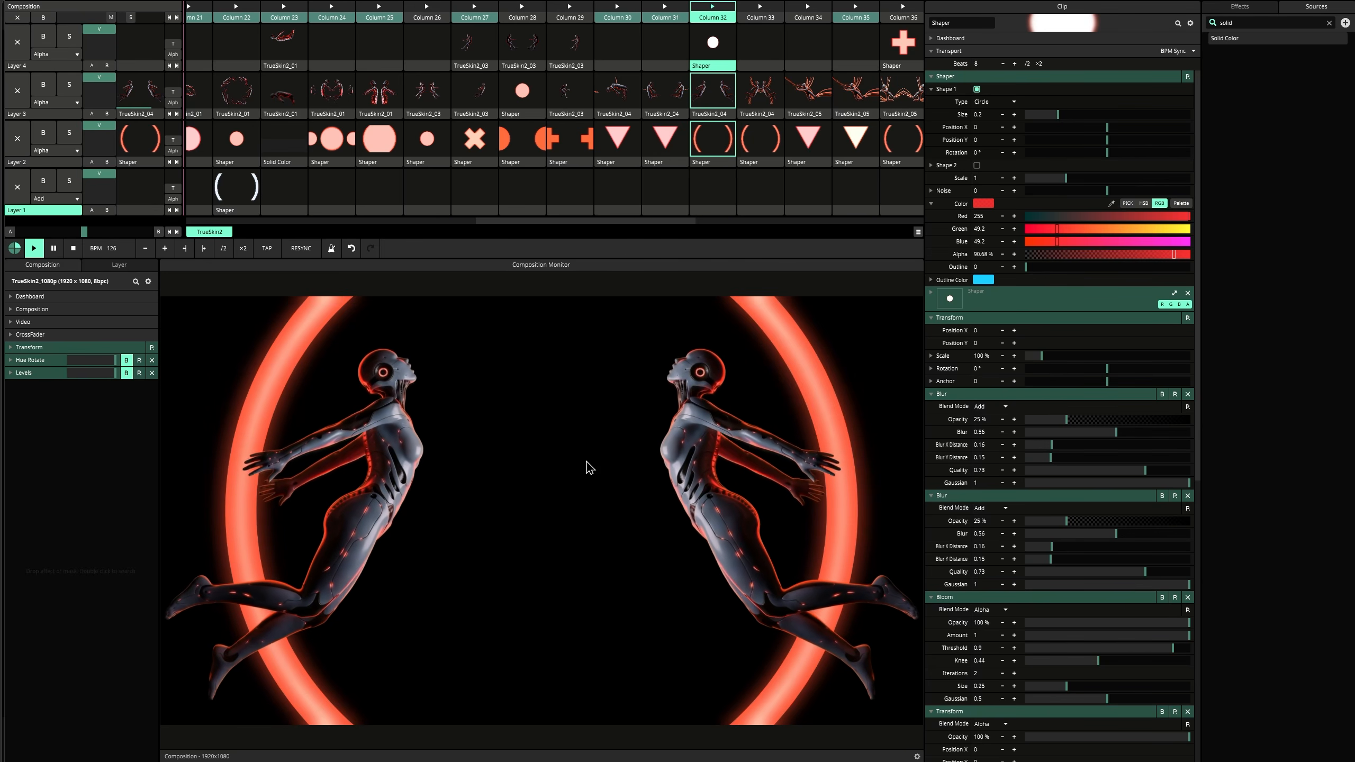
click(700, 52)
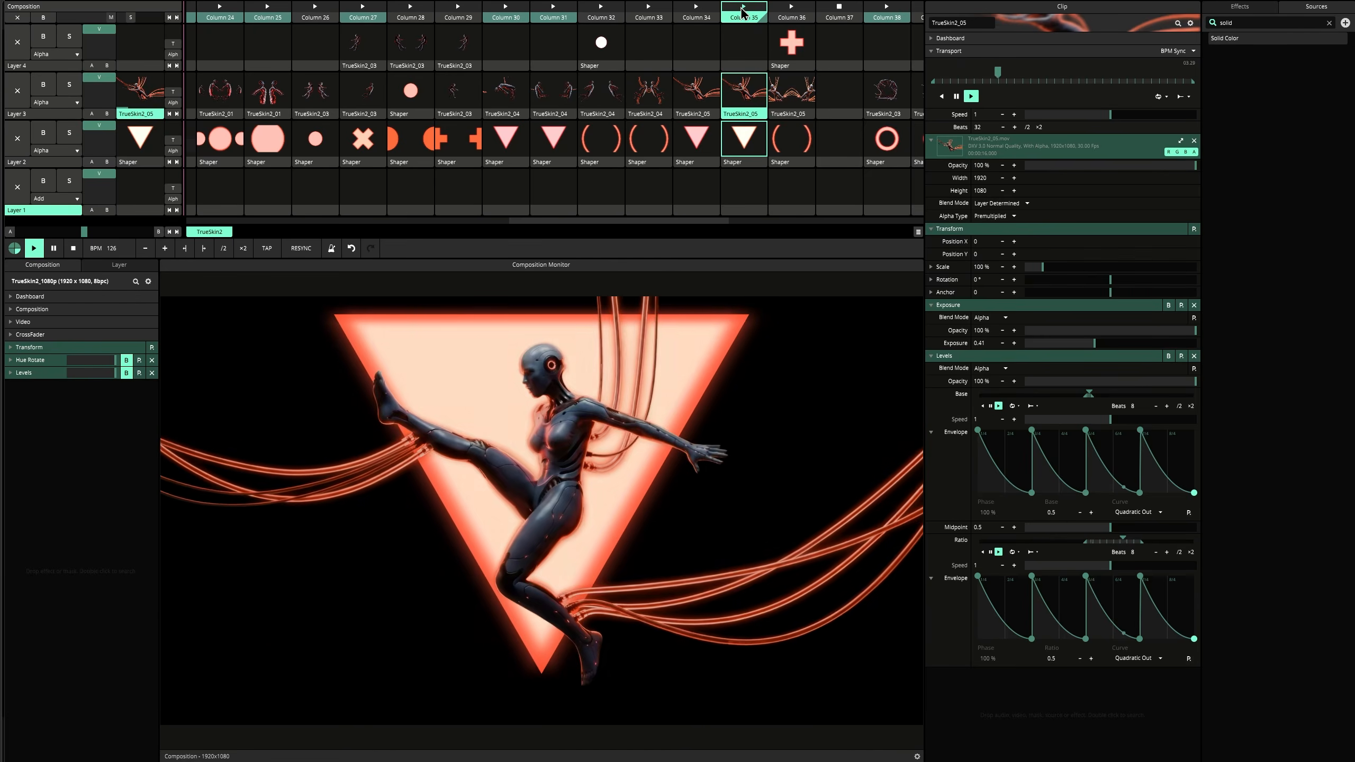
- Replay column 35, and play column 36 with the Mirror effect on its TrueSkin2_05 clip bypassed and re-enabled for comparison
click(743, 11)
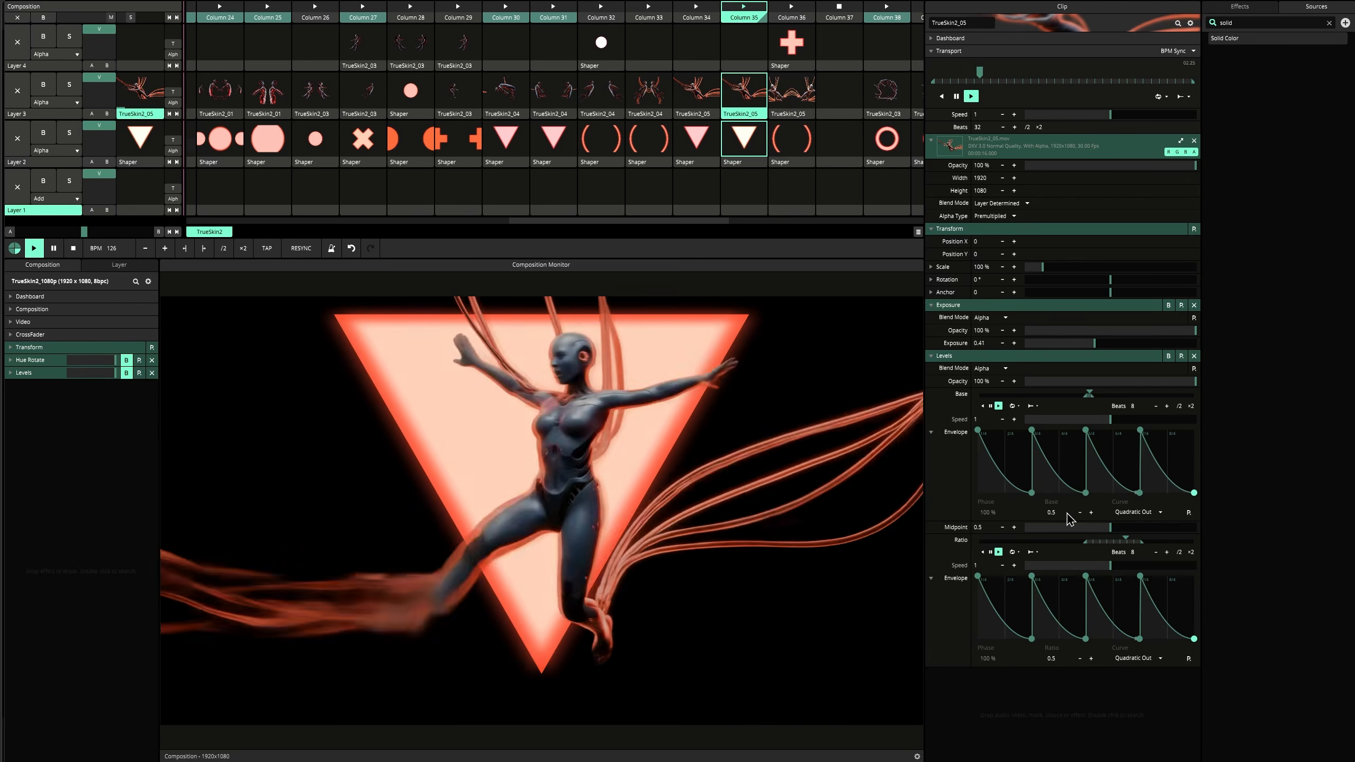
scroll(643, 5, right, 3)
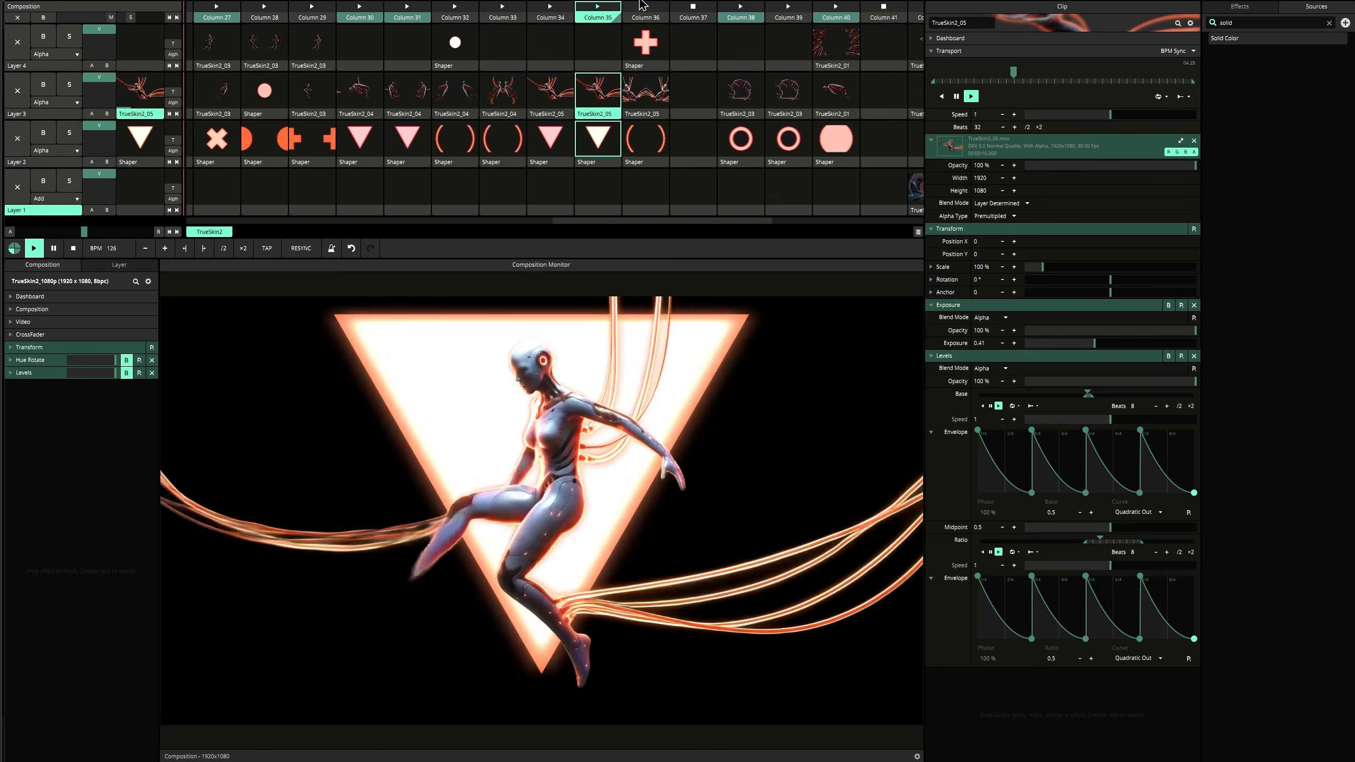
click(646, 14)
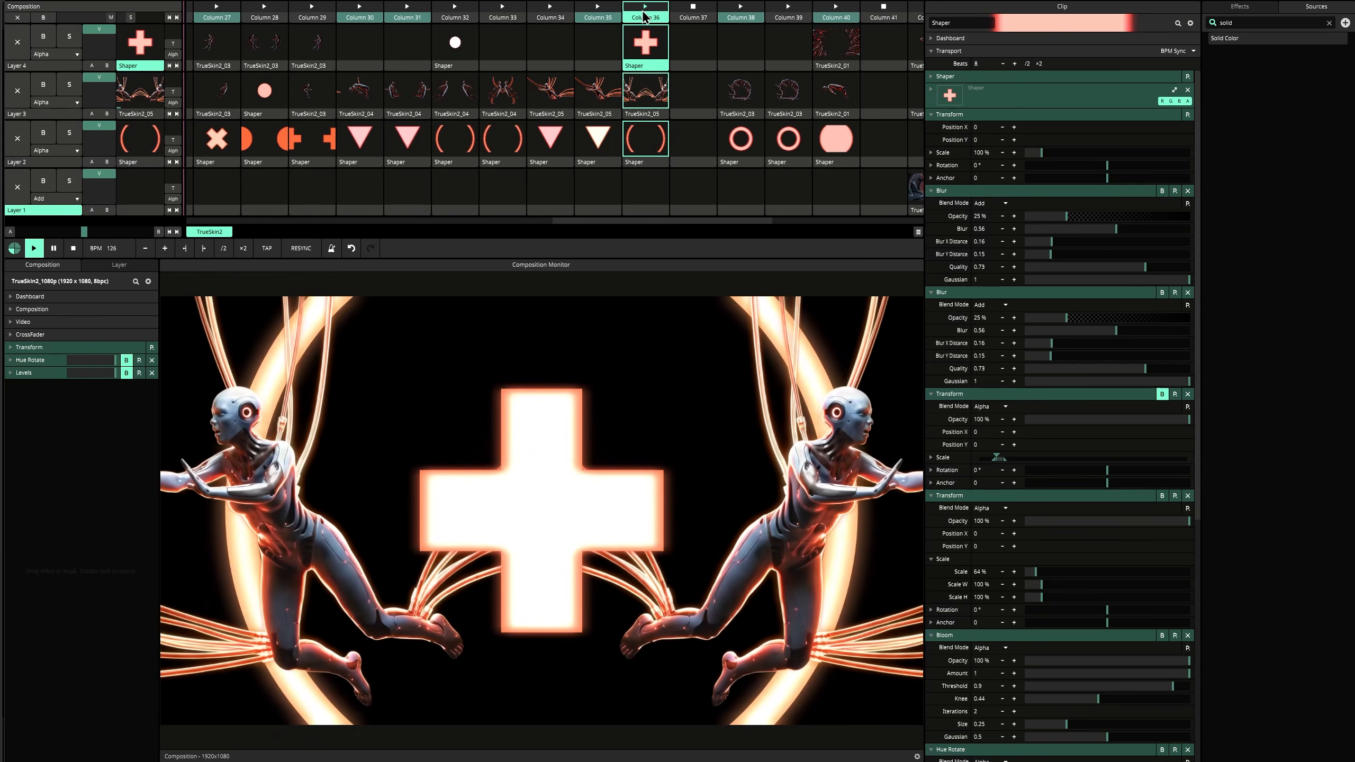
click(645, 91)
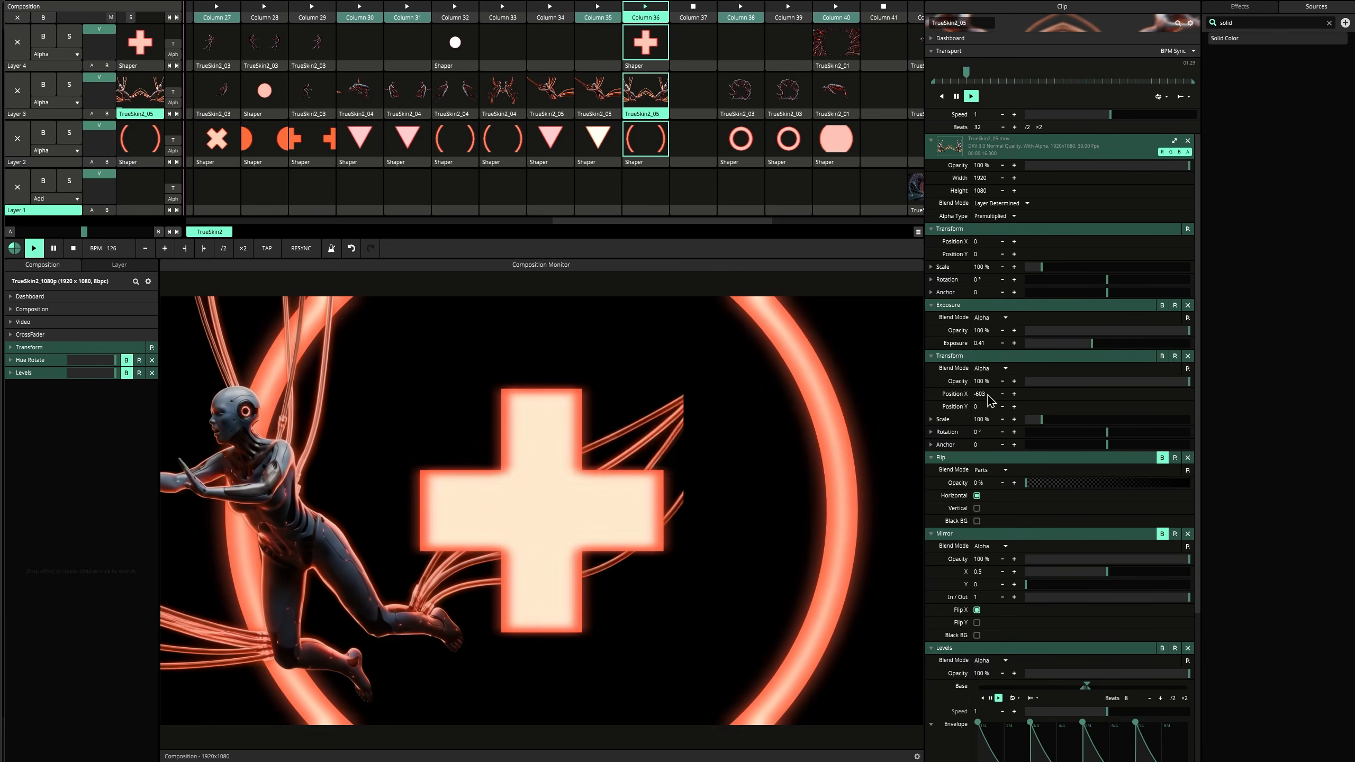
click(1163, 534)
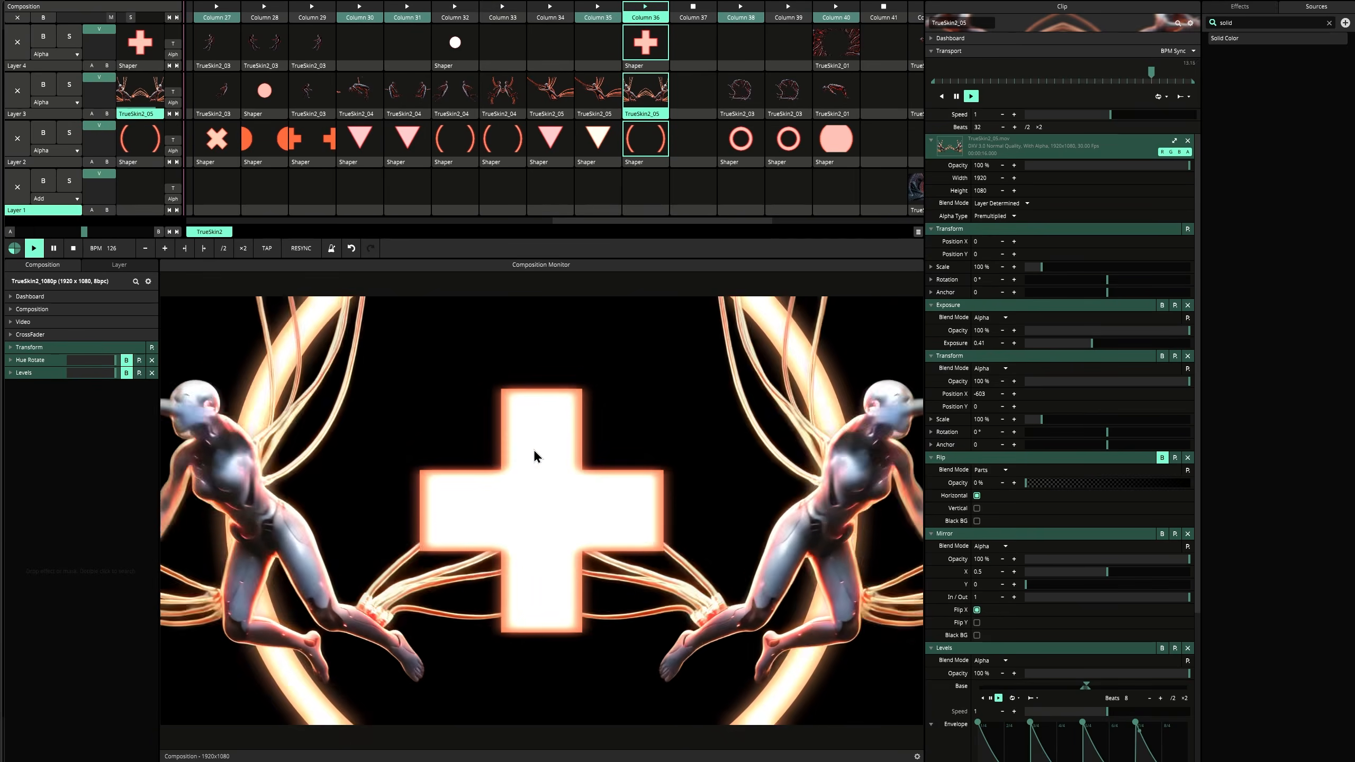
- Play column 38 and toggle the bypass of its TrueSkin2_03 clip's Radial Cloner to compare with the original figure
click(738, 7)
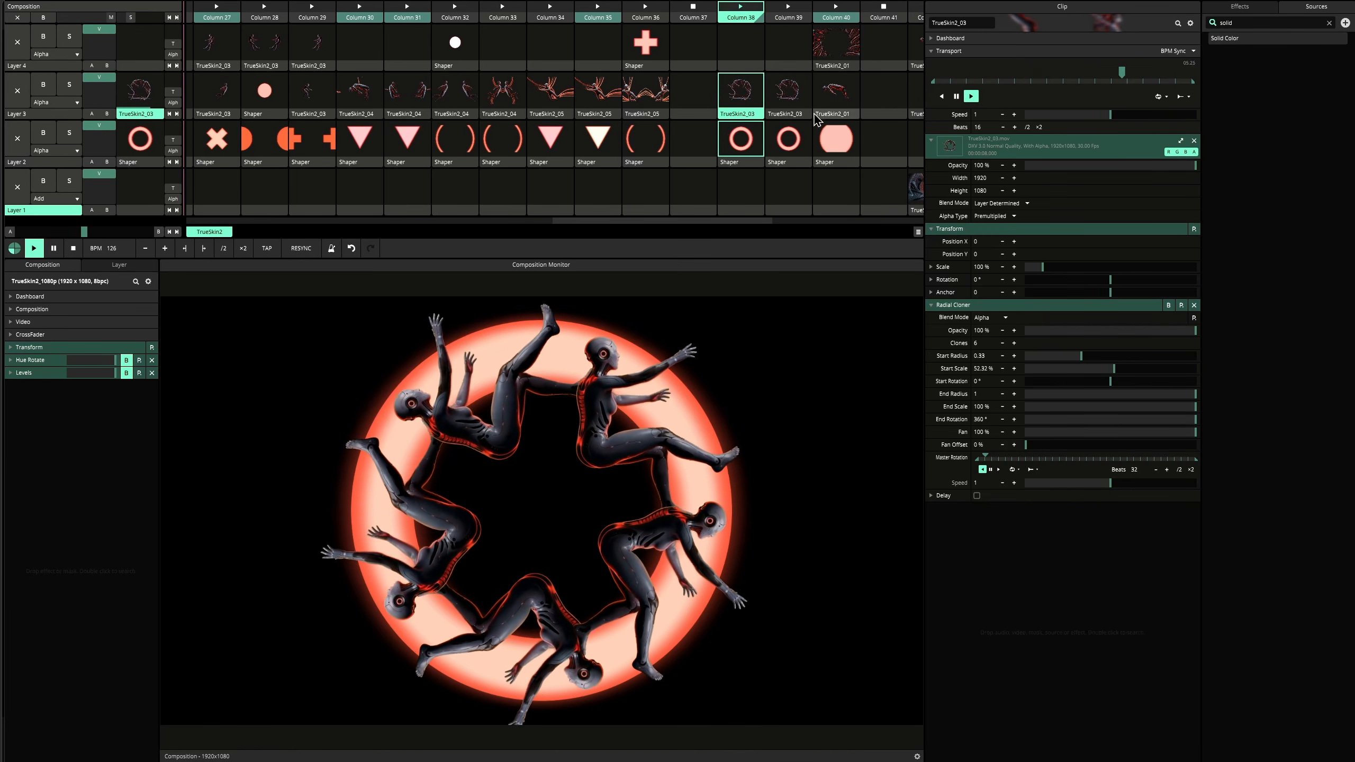
click(1168, 305)
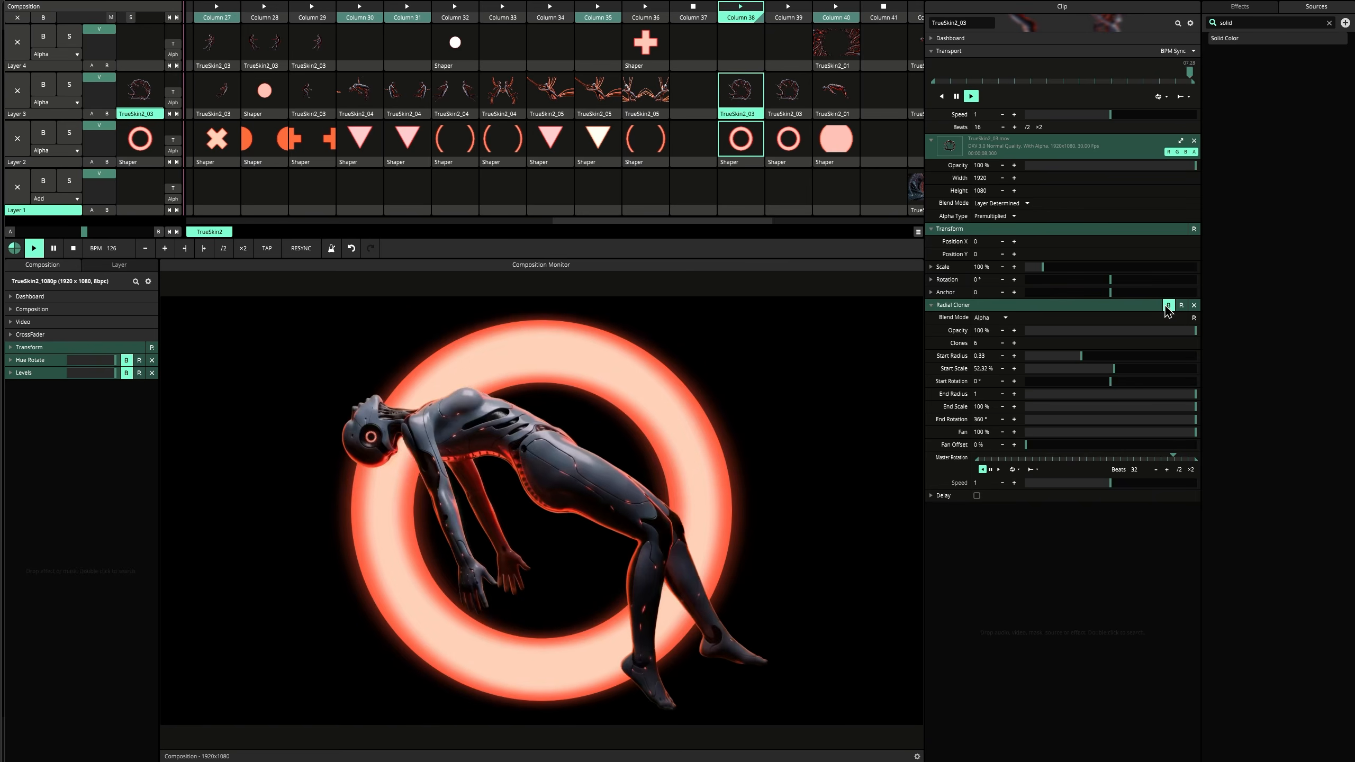
click(1168, 305)
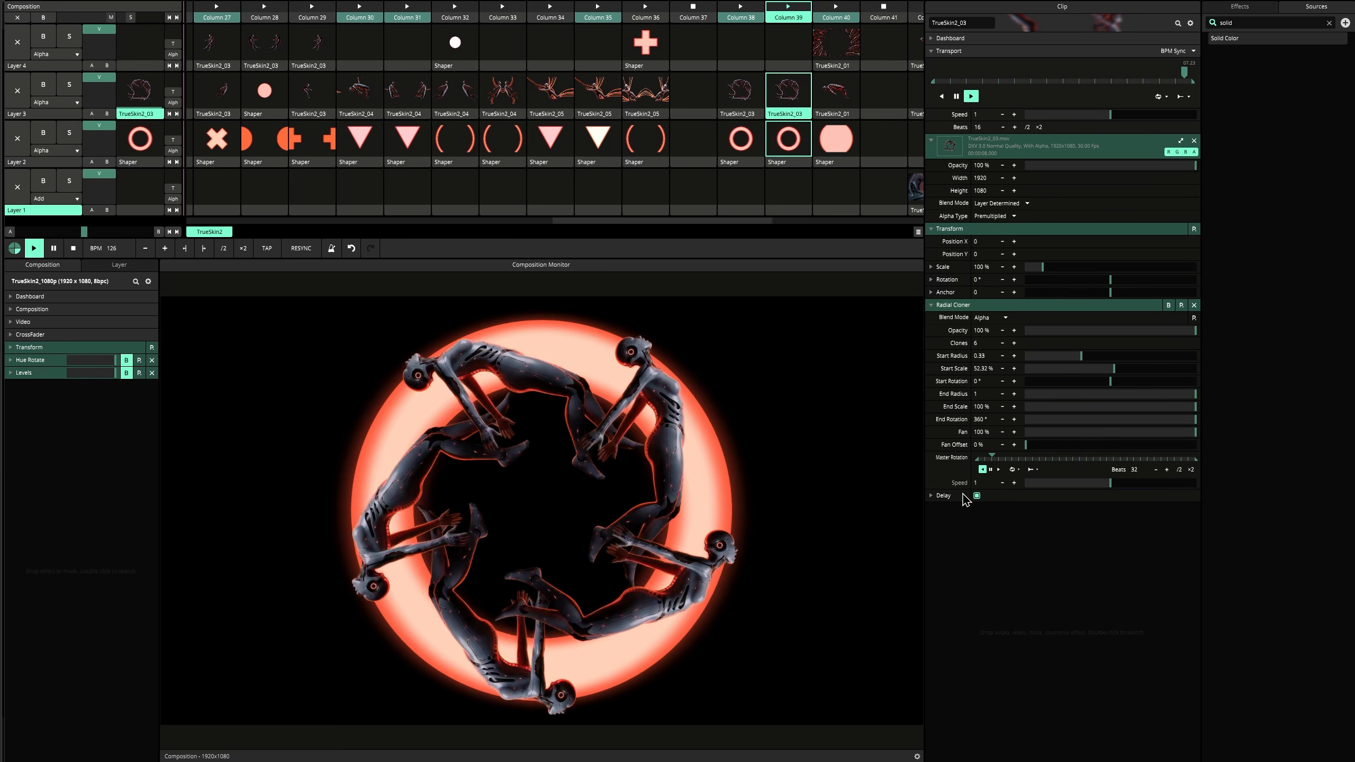
- Play column 40 and clear Layers 2 and 3 so only the Layer 4 TrueSkin2_01 clip plays
click(835, 17)
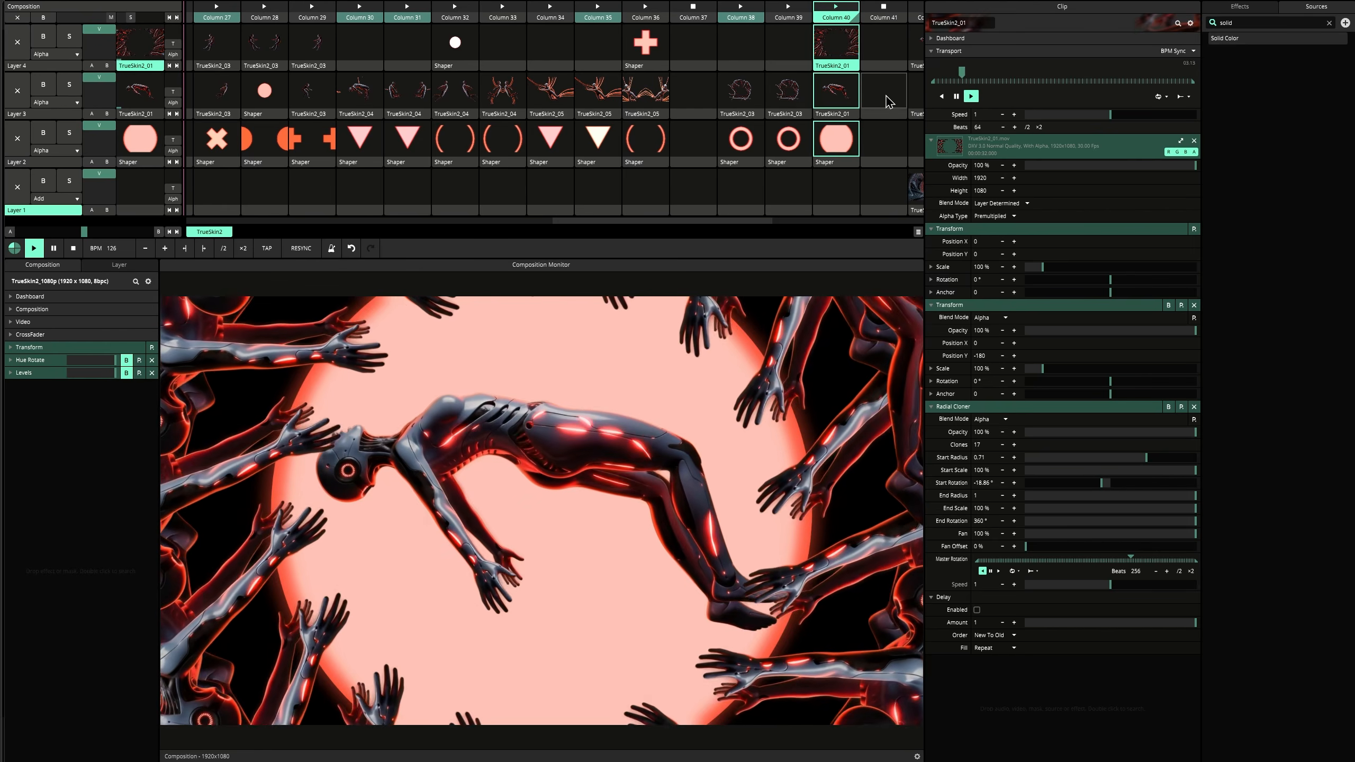
click(881, 149)
click(880, 92)
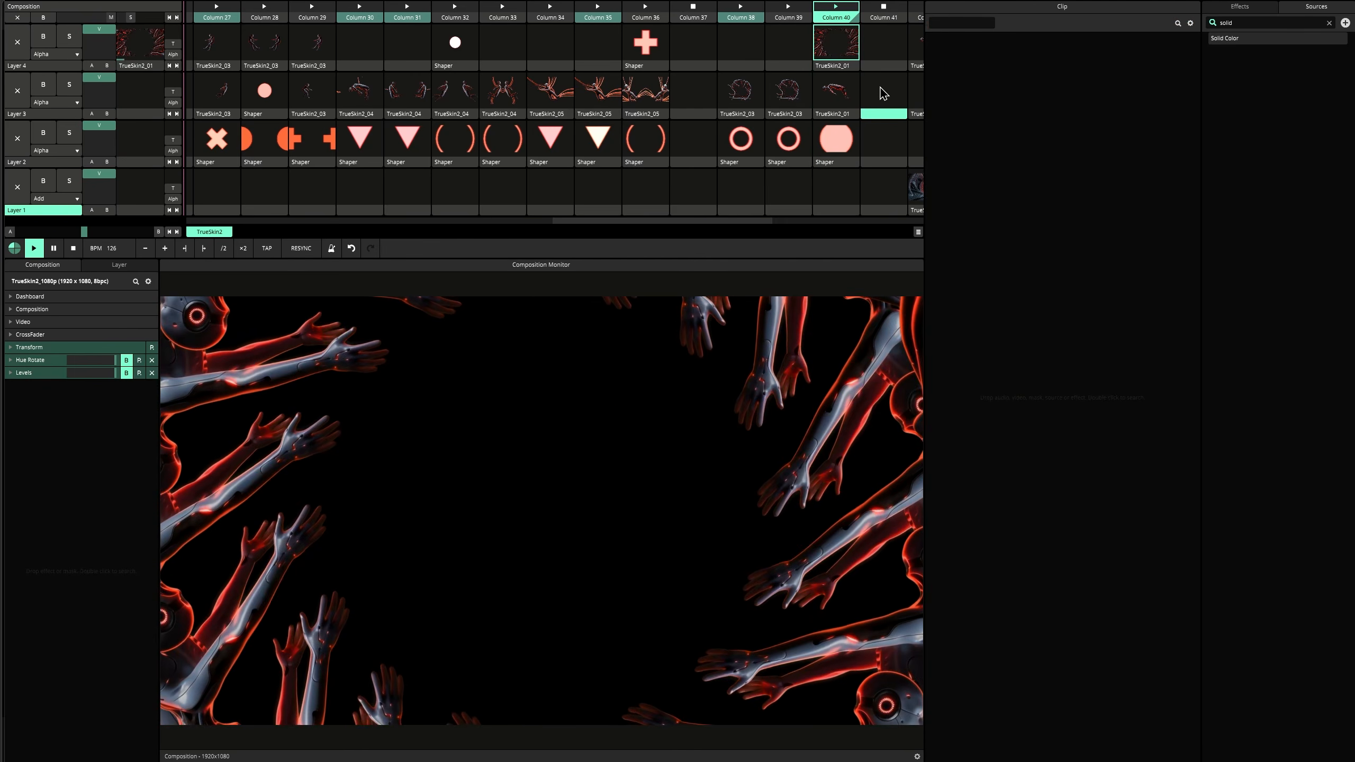
- Show the Layer 4 TrueSkin2_01 clip's effects and toggle its Radial Cloner bypass to compare the single figure with the clones
click(841, 66)
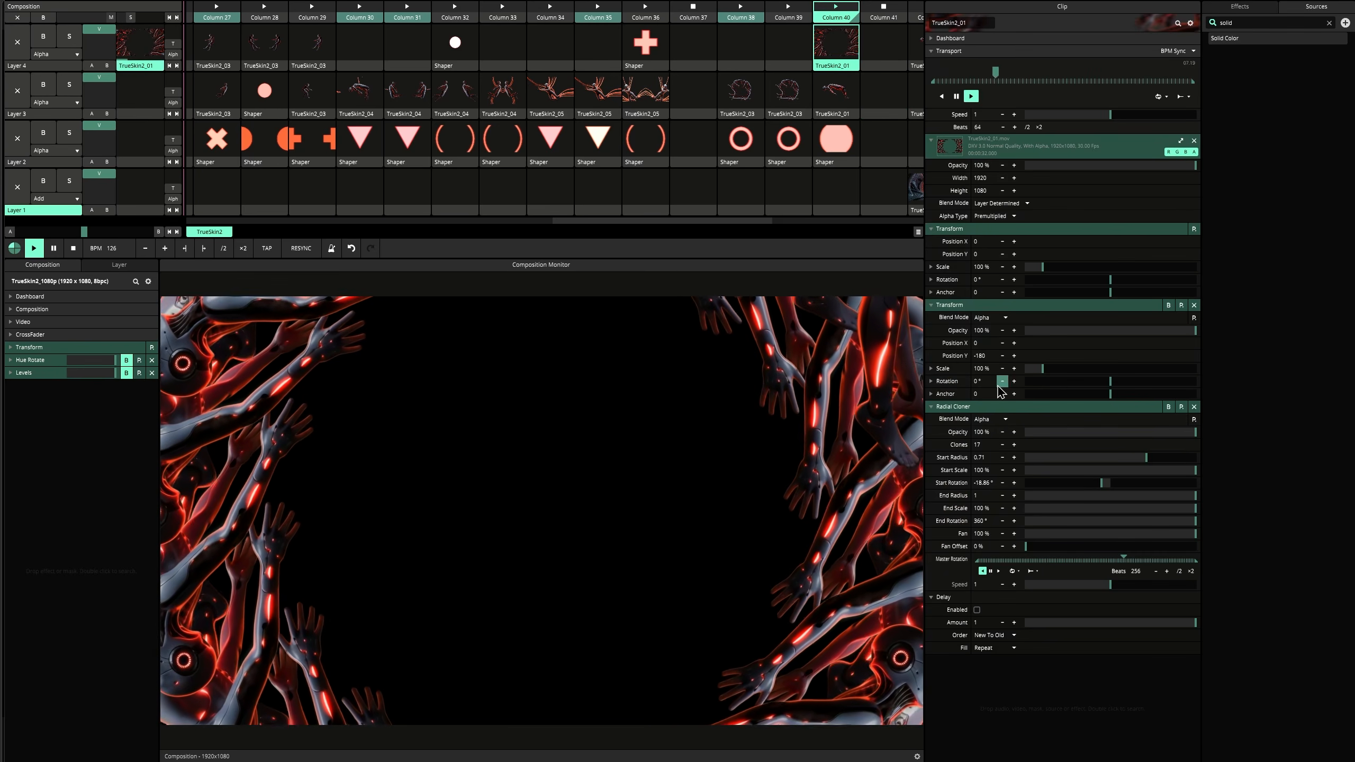
click(1169, 407)
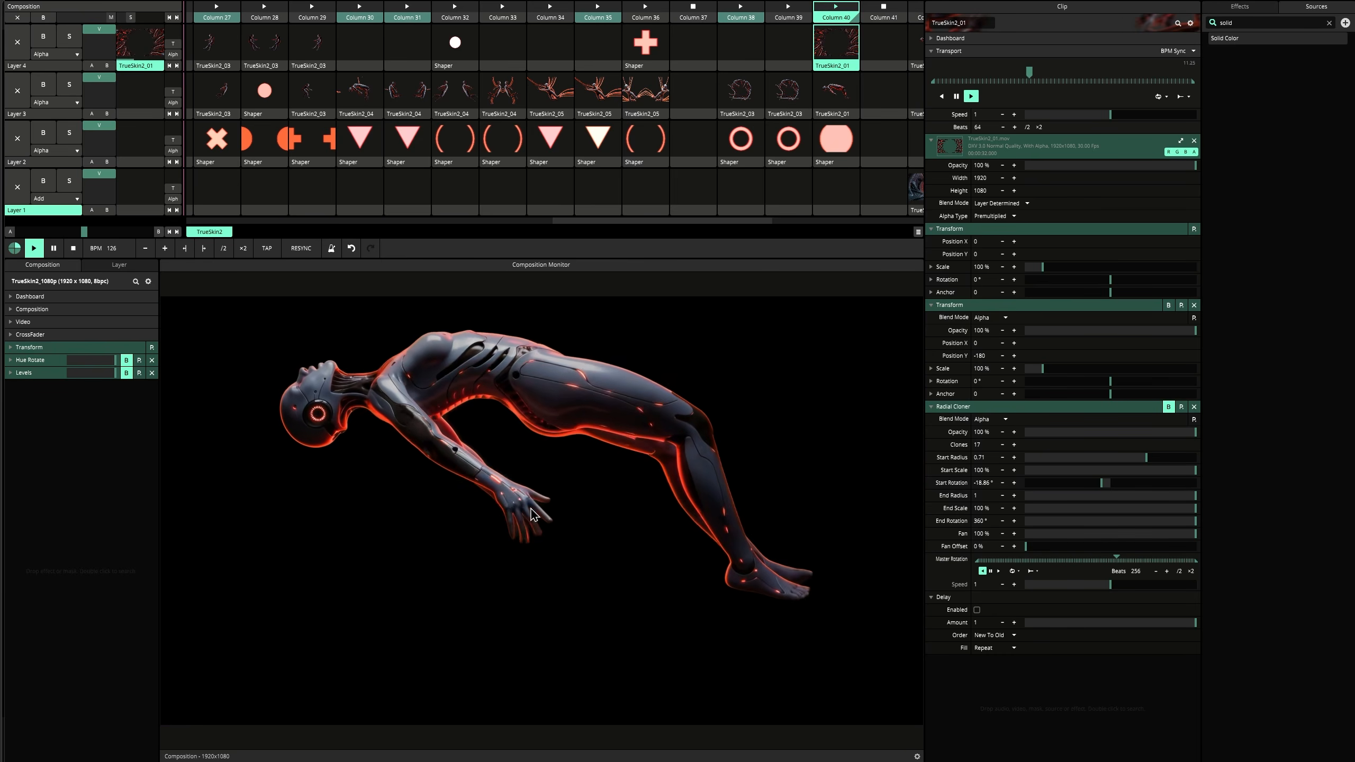
click(1168, 407)
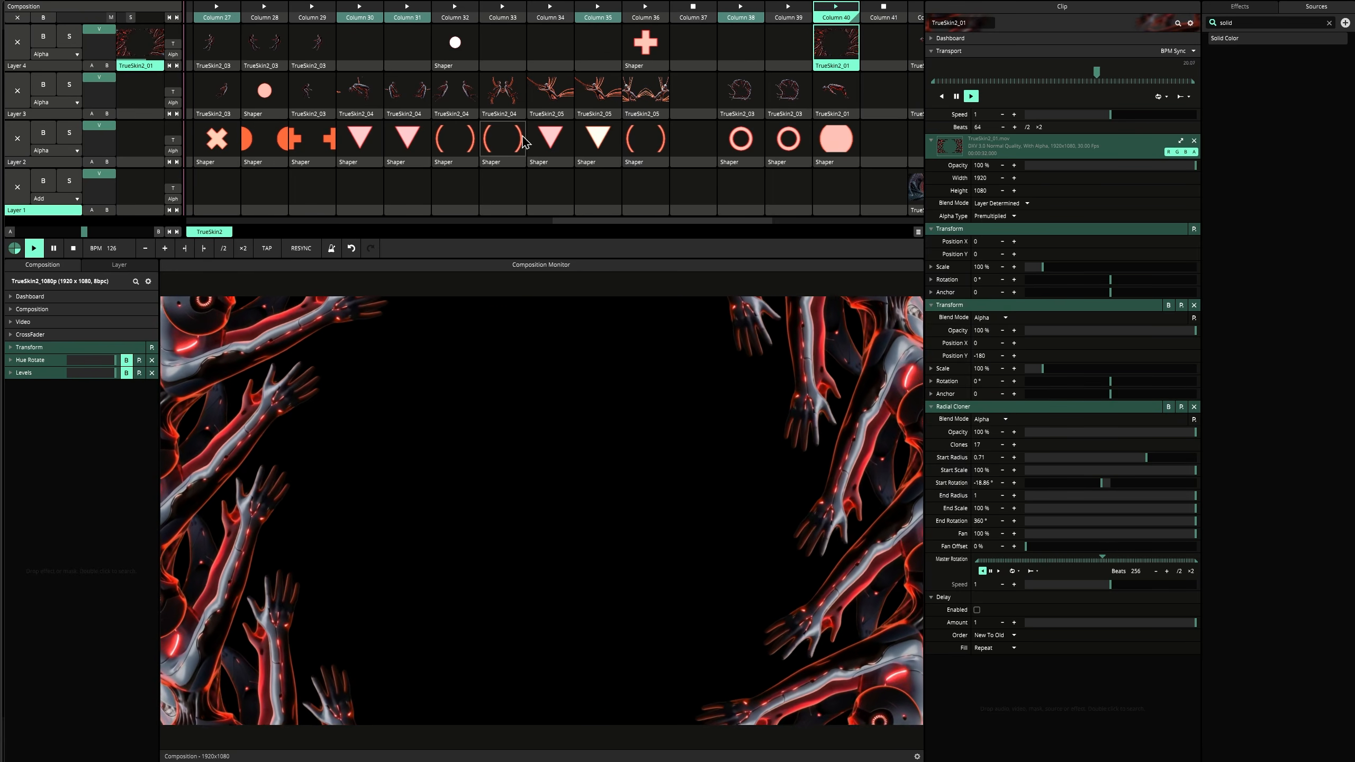
- Combine the Layer 4 hands with column 26's TrueSkin2_03 clip and column 35's triangle Shaper background
scroll(525, 143, left, 5)
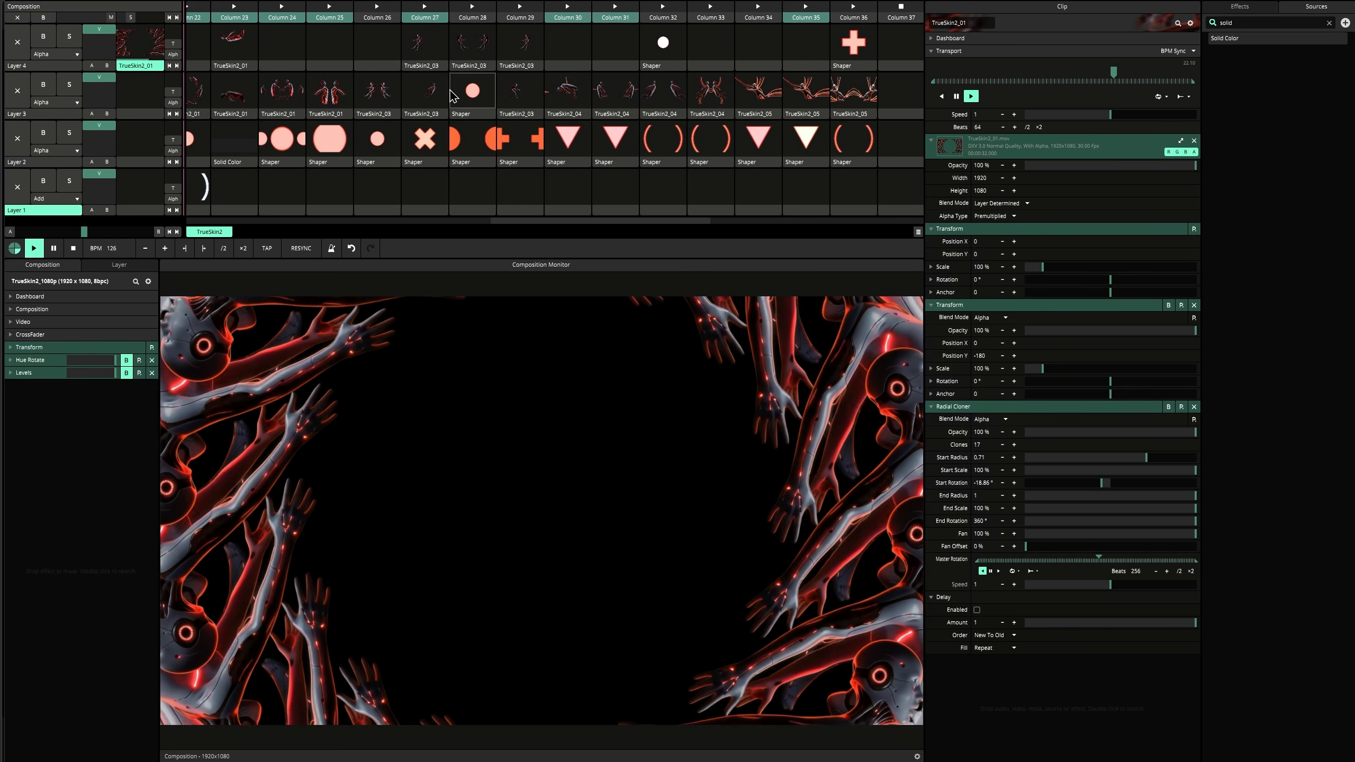
click(382, 101)
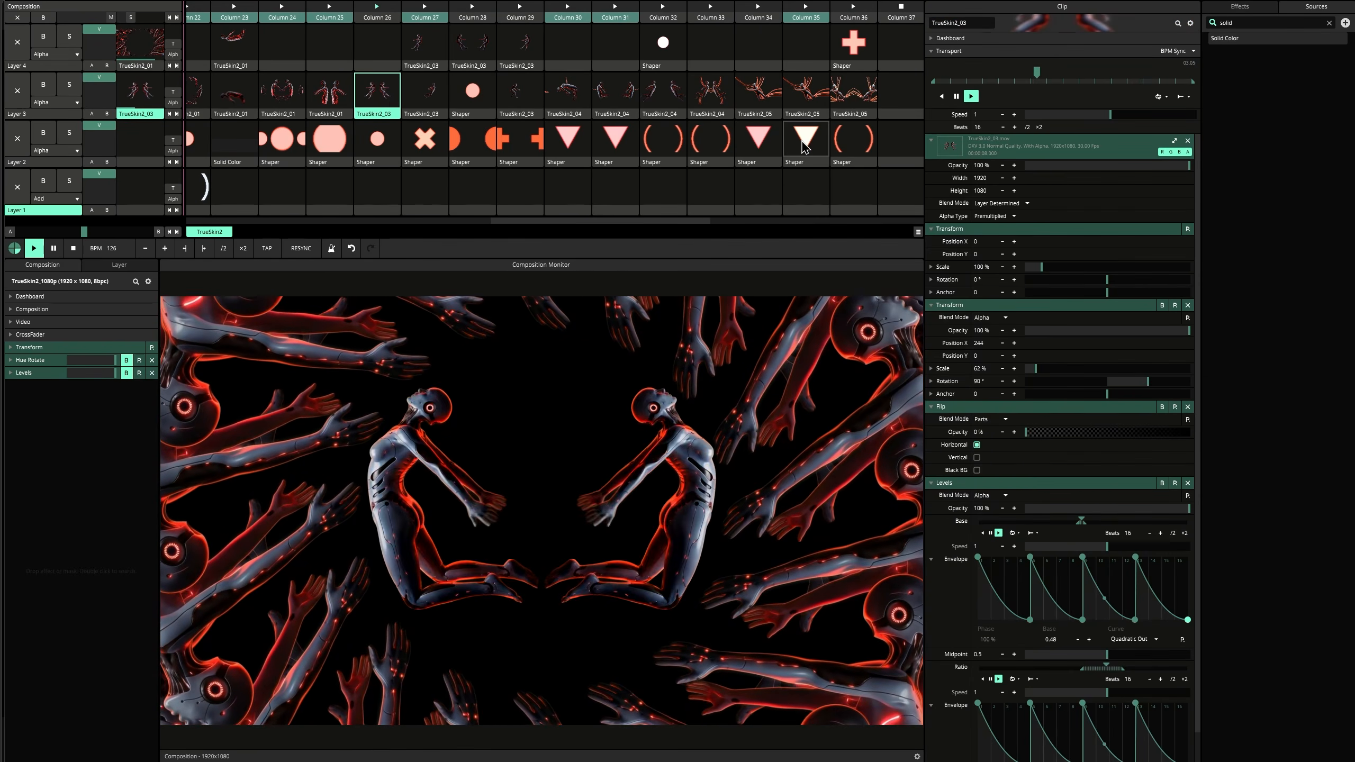
click(804, 145)
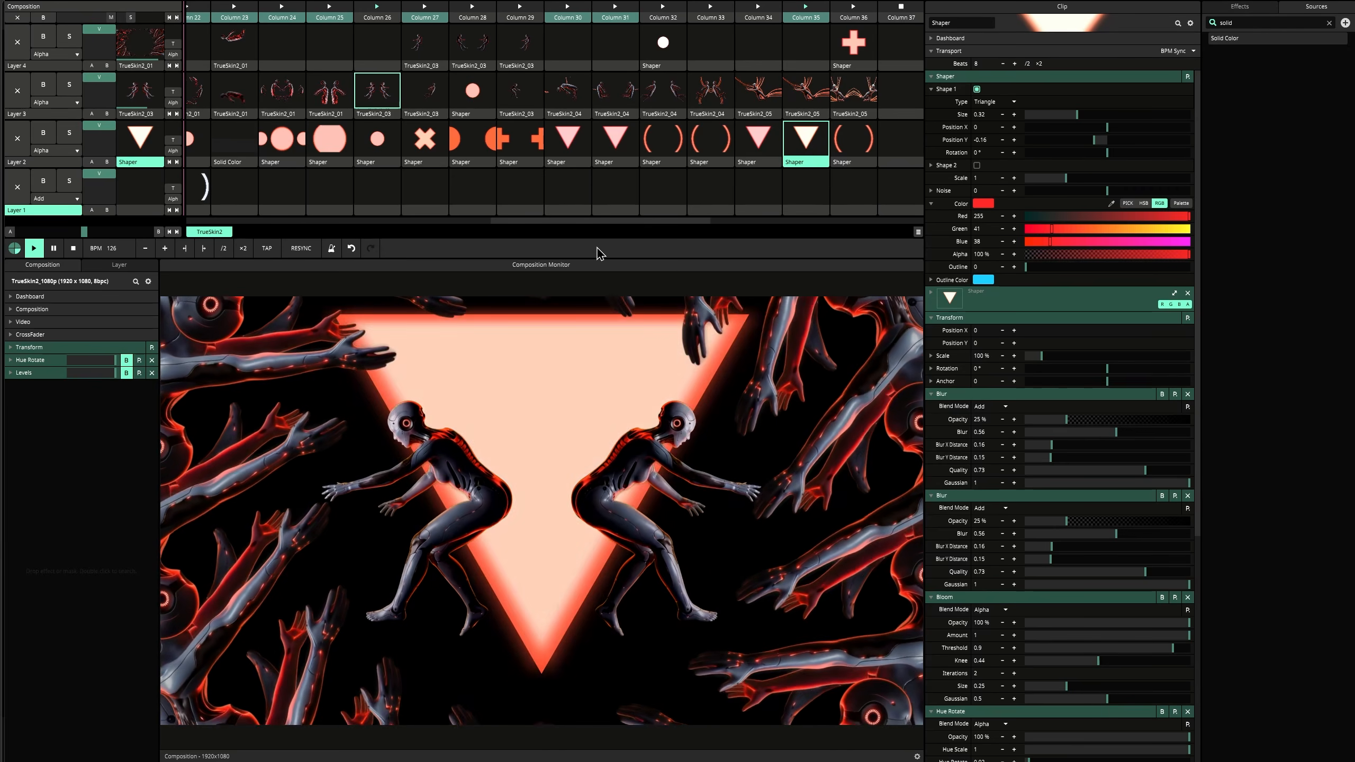
- Swap the Layer 3 figures for column 25's TrueSkin2_01 clip and look through the columns for further combinations
scroll(379, 96, left, 1)
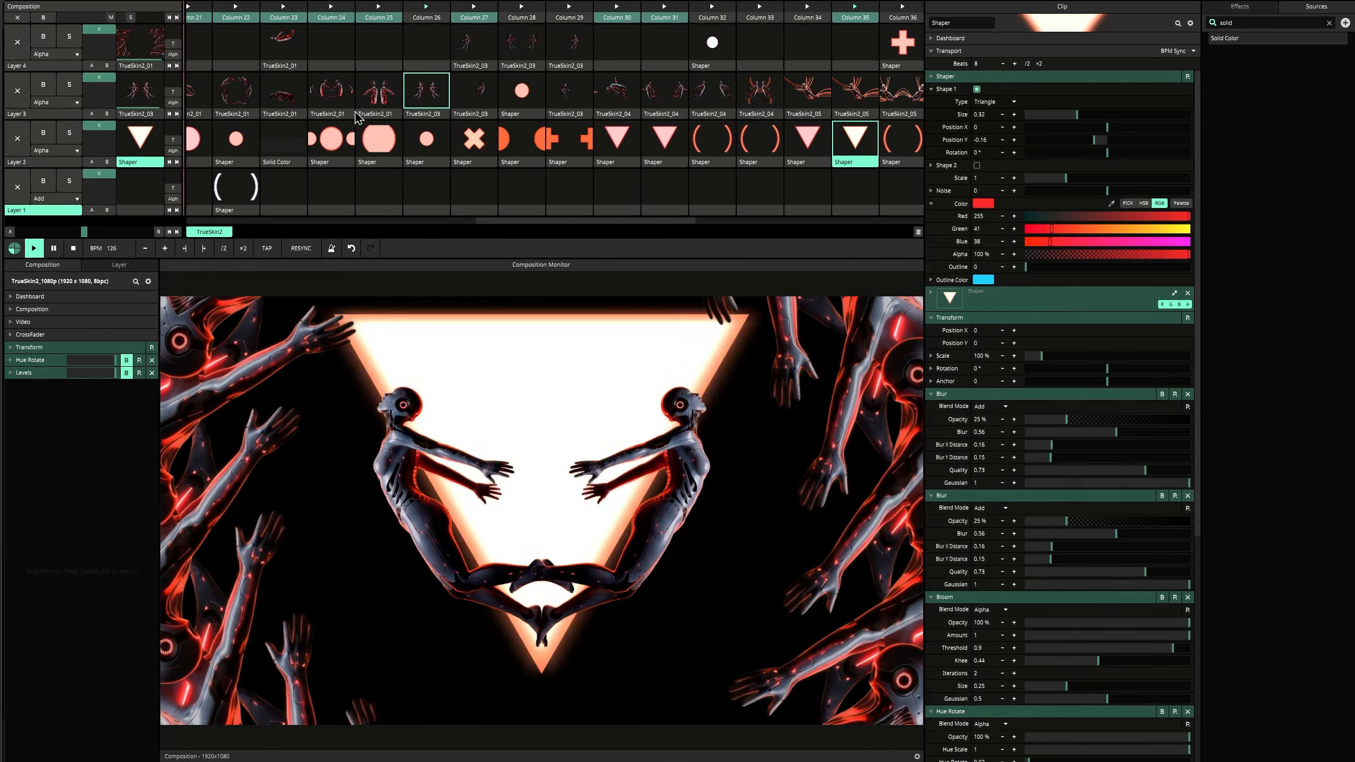
click(378, 95)
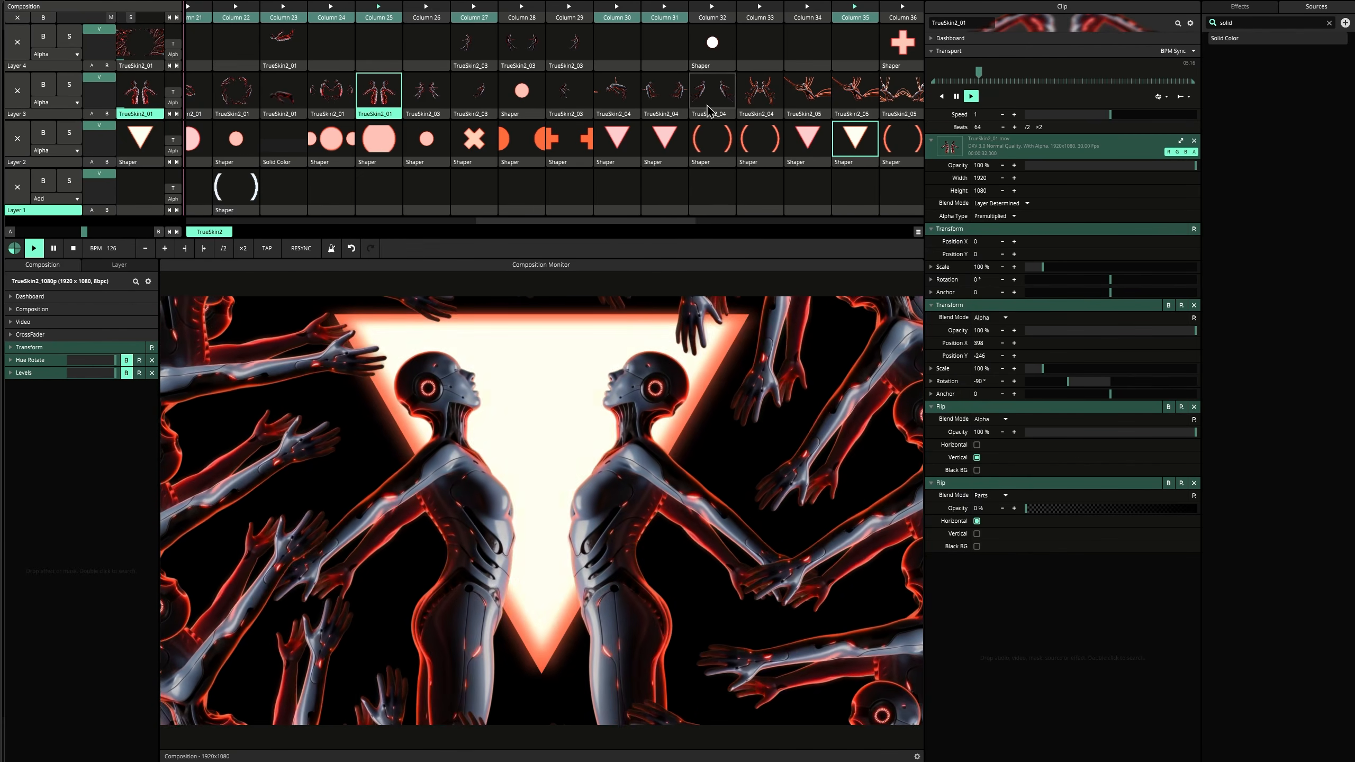
scroll(566, 132, right, 4)
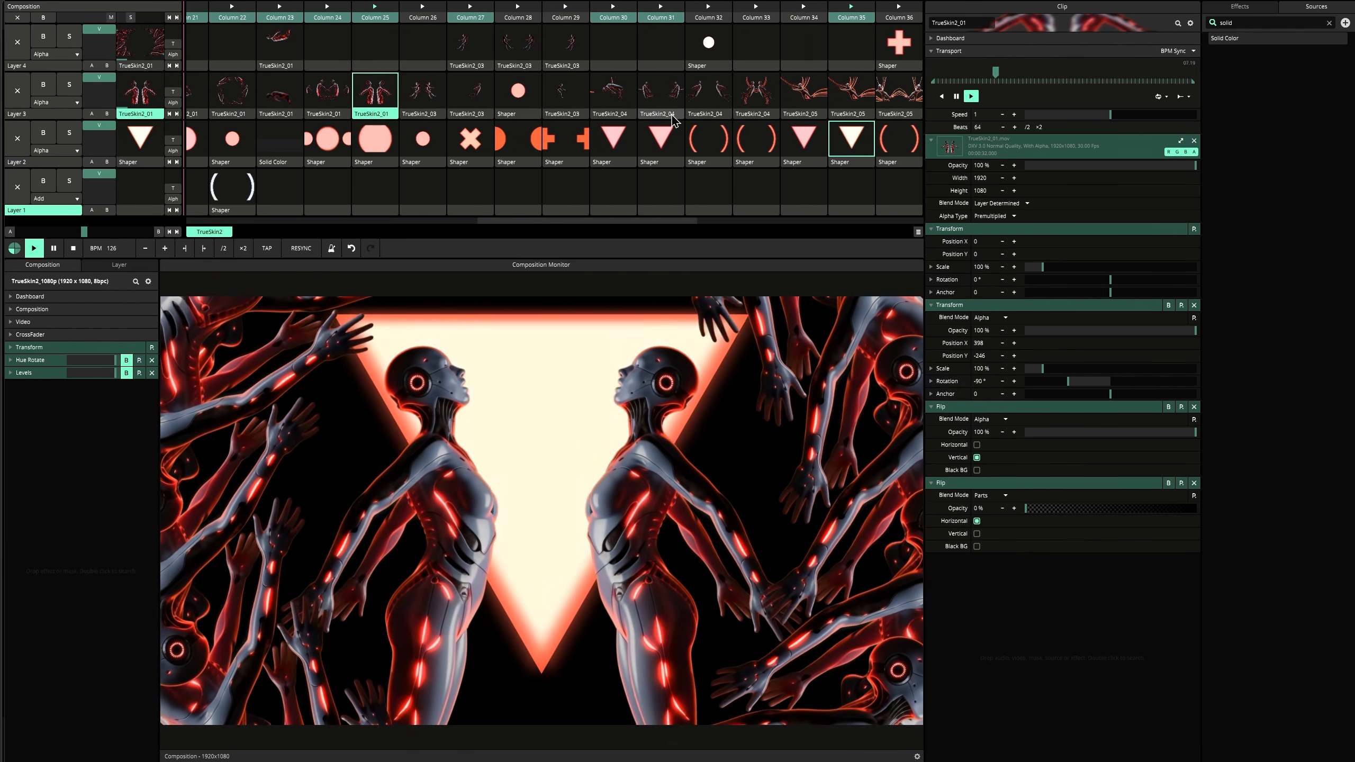
scroll(673, 117, left, 4)
scroll(657, 128, right, 5)
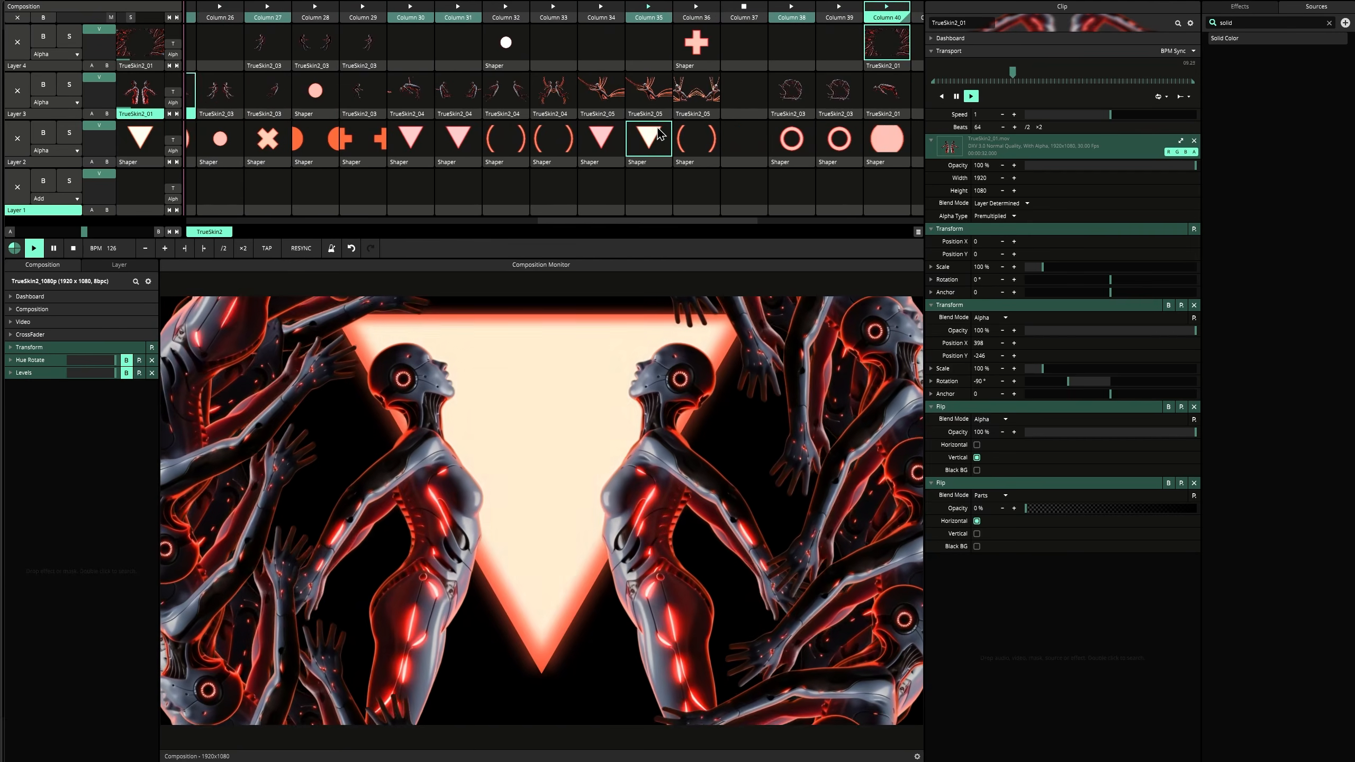
- Switch the Layer 2 background to column 32's ring Shaper, and move on to playing column 42
click(480, 141)
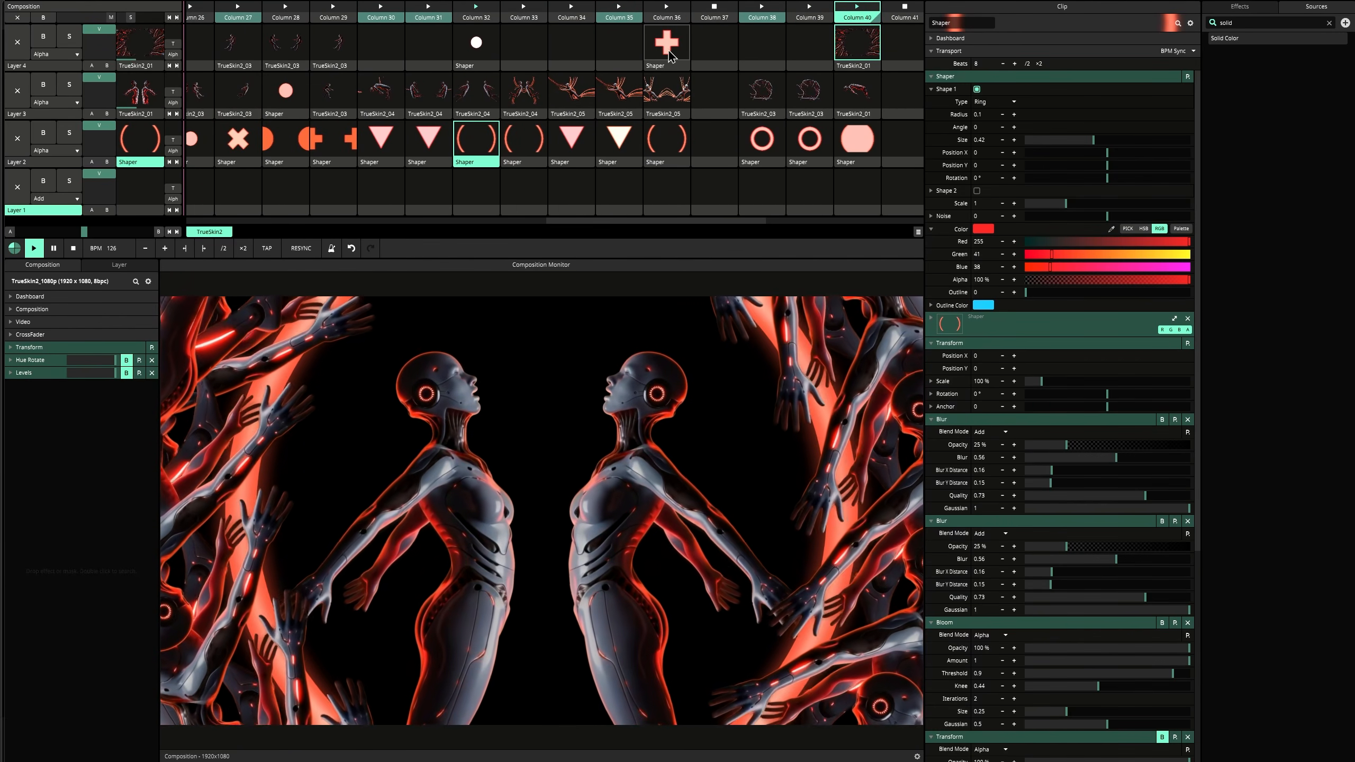
scroll(587, 32, right, 9)
click(517, 14)
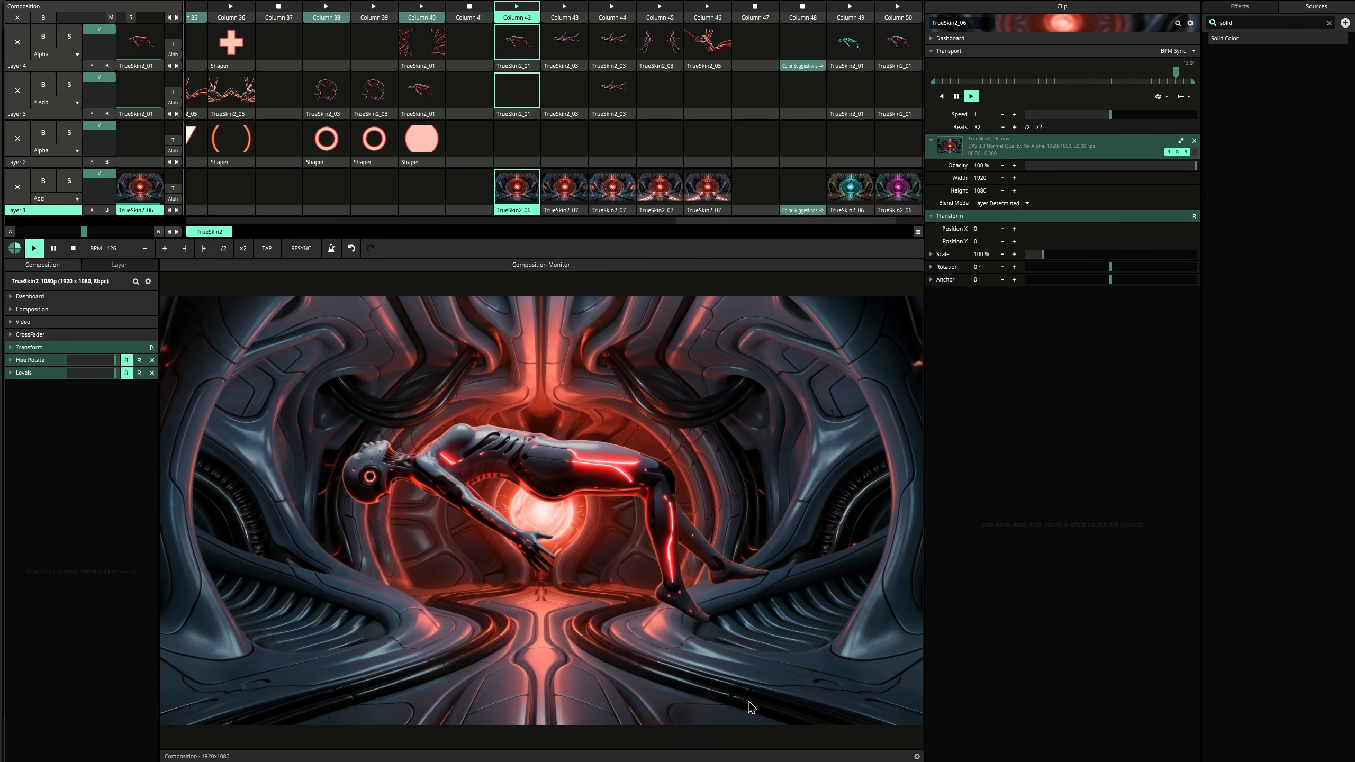
- Clear Layer 3 to view column 42 without the figure's floor reflection, and replay the column
click(14, 96)
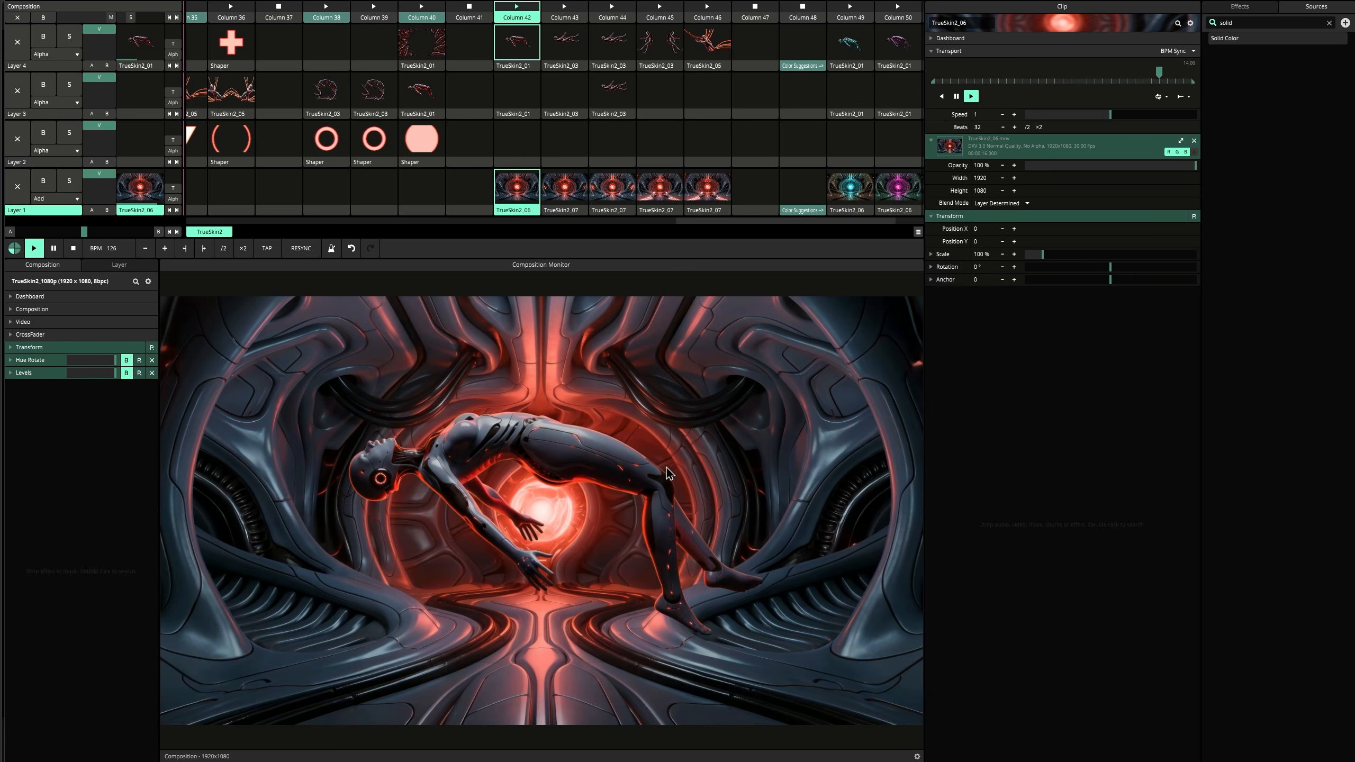
click(517, 11)
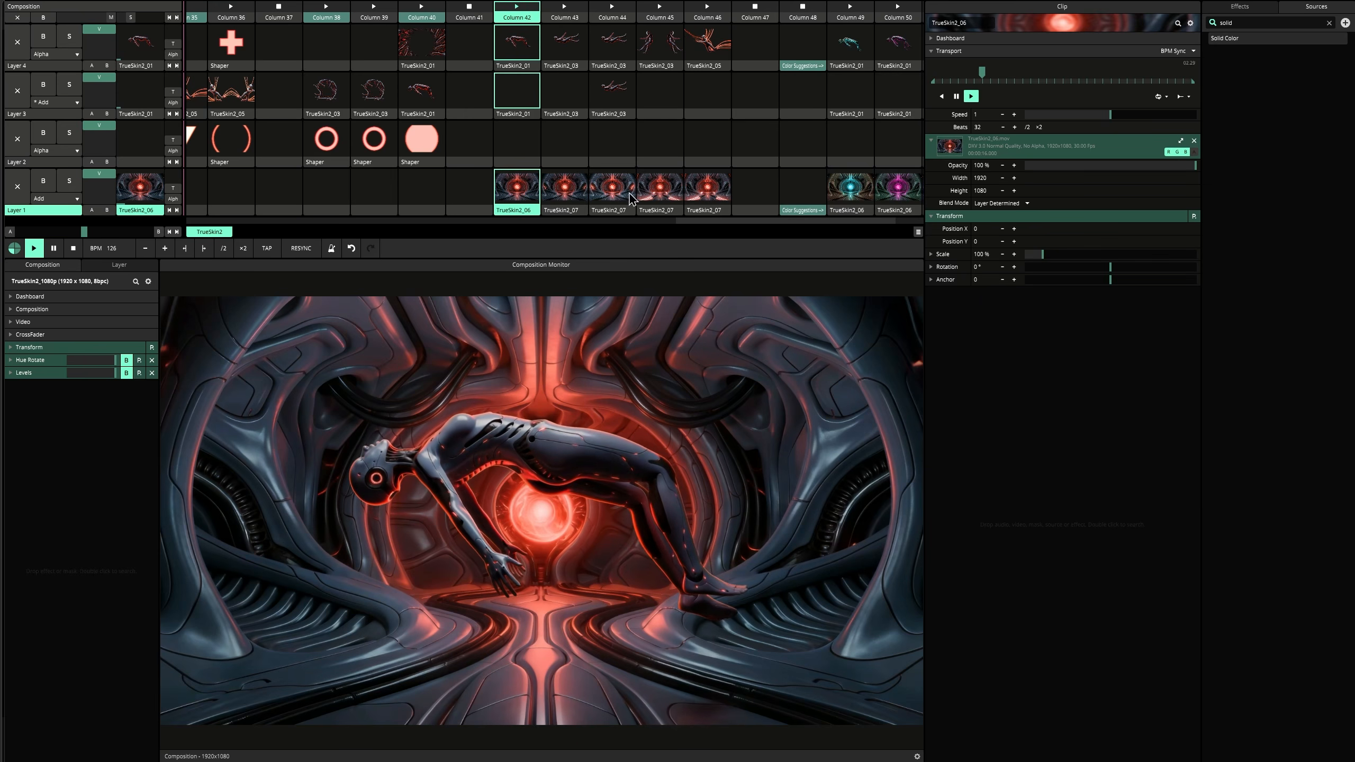
- Show the effects of column 42's Layer 3 TrueSkin2_01 clip and clear Layers 4 and 1 so it plays alone
click(518, 112)
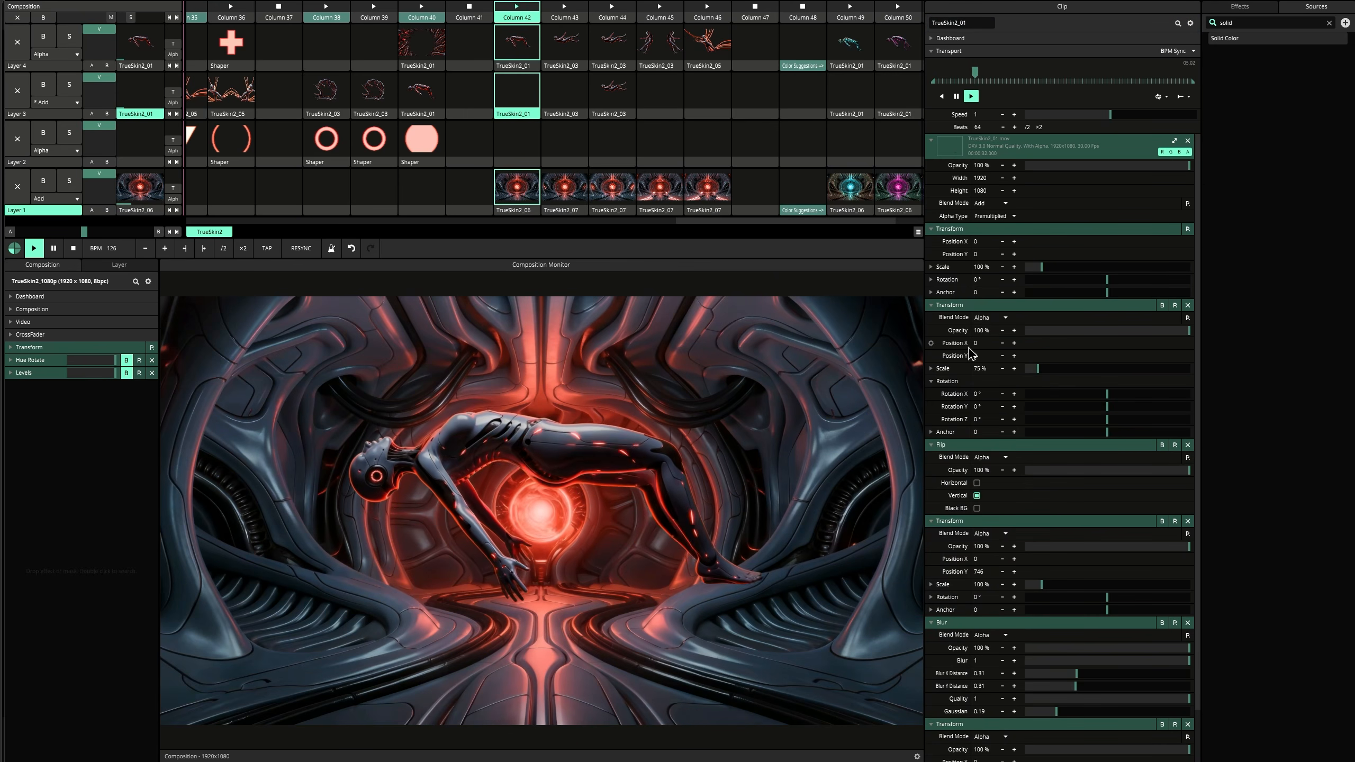
click(17, 92)
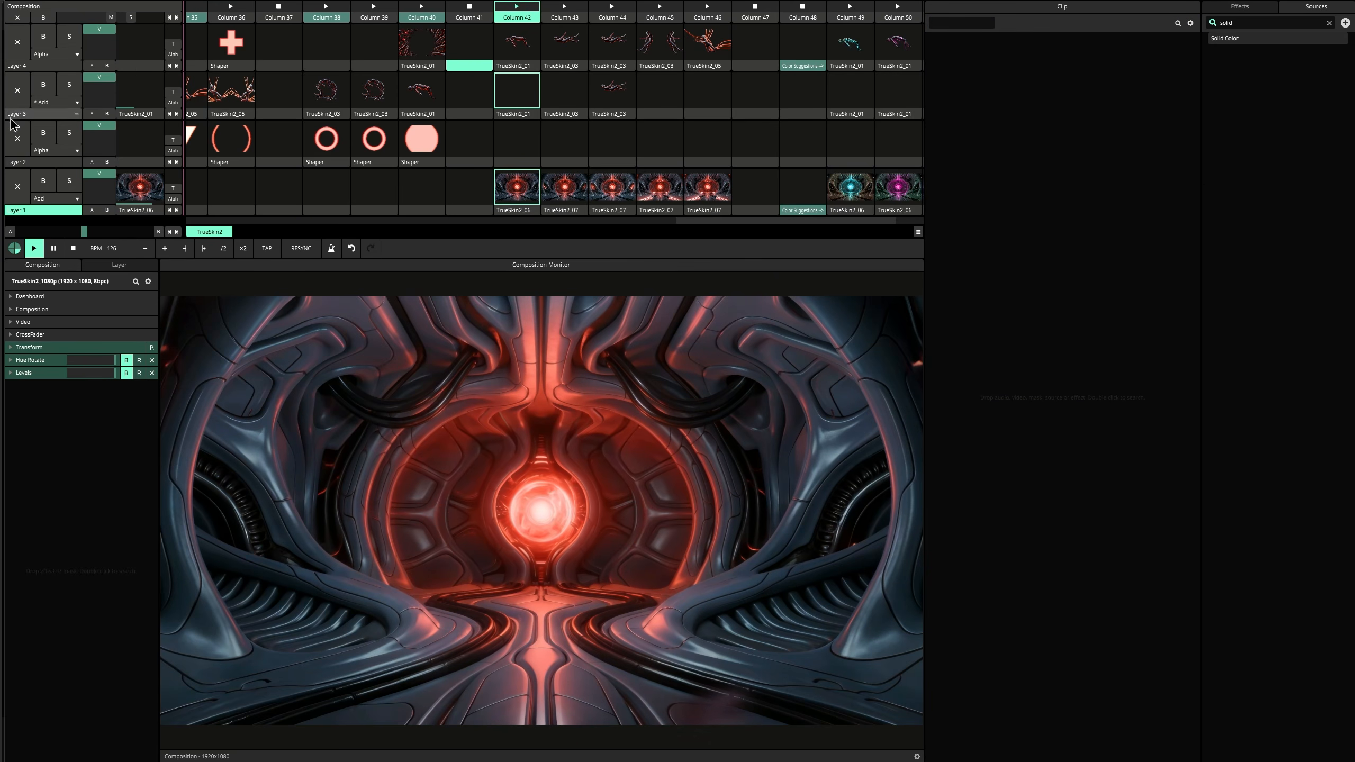
click(17, 187)
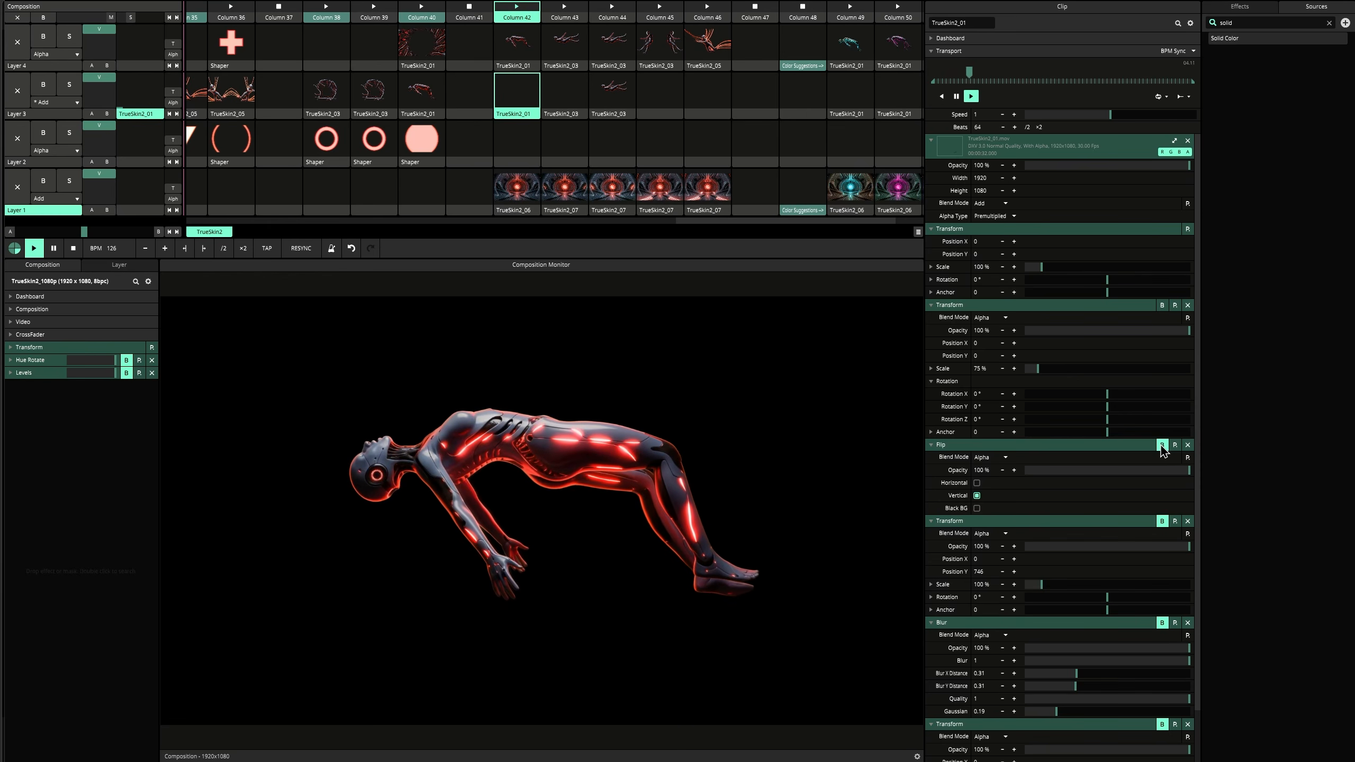
- Re-enable the Layer 3 clip's bypassed Flip, Transform and Blur effects one by one, and replay column 42
click(1161, 446)
click(1162, 523)
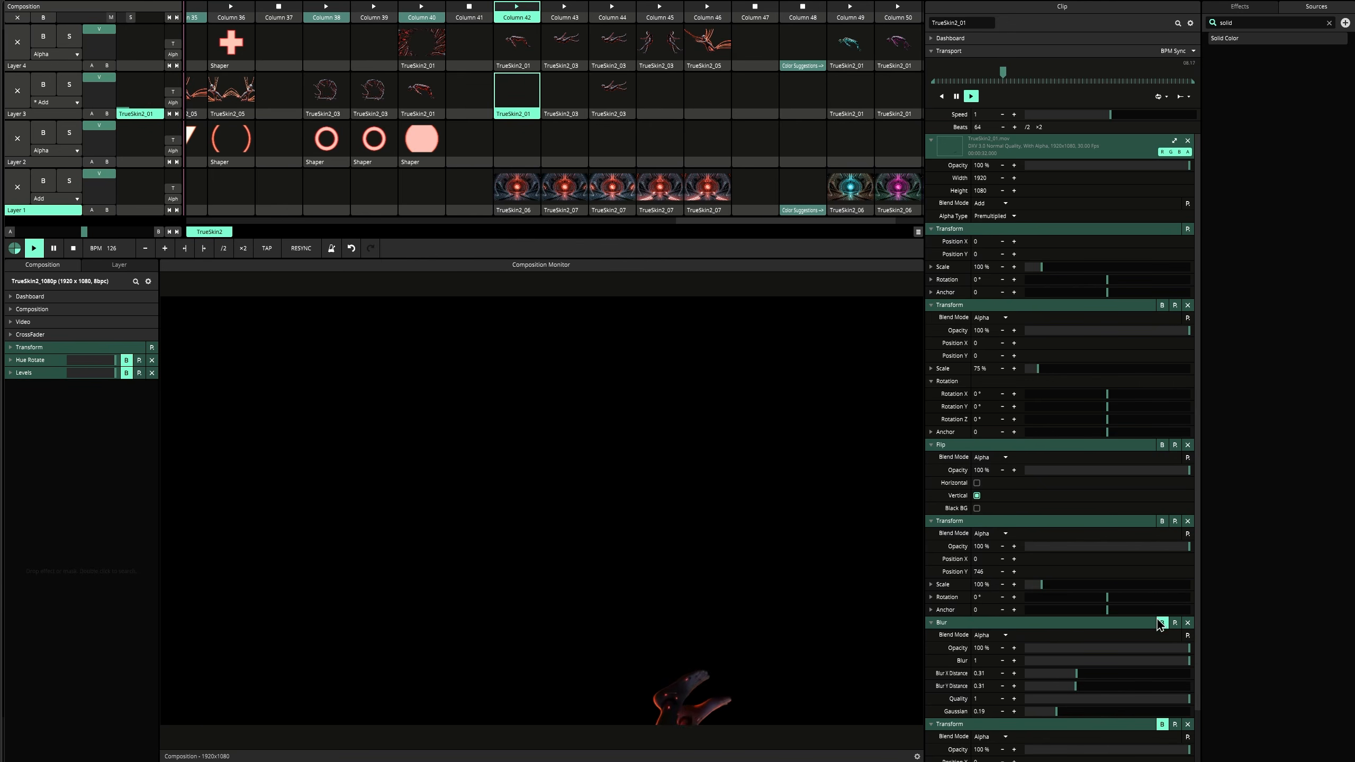
scroll(1146, 598, down, 2)
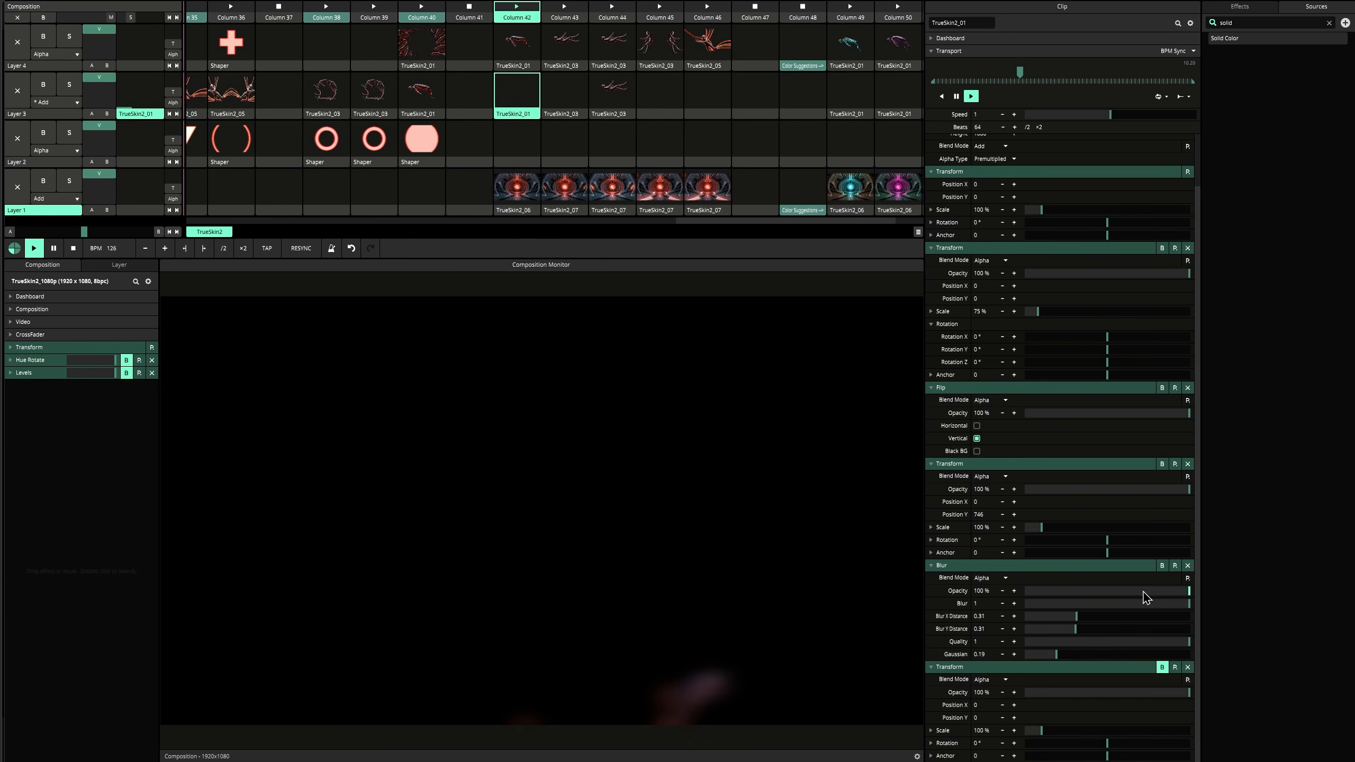
click(516, 8)
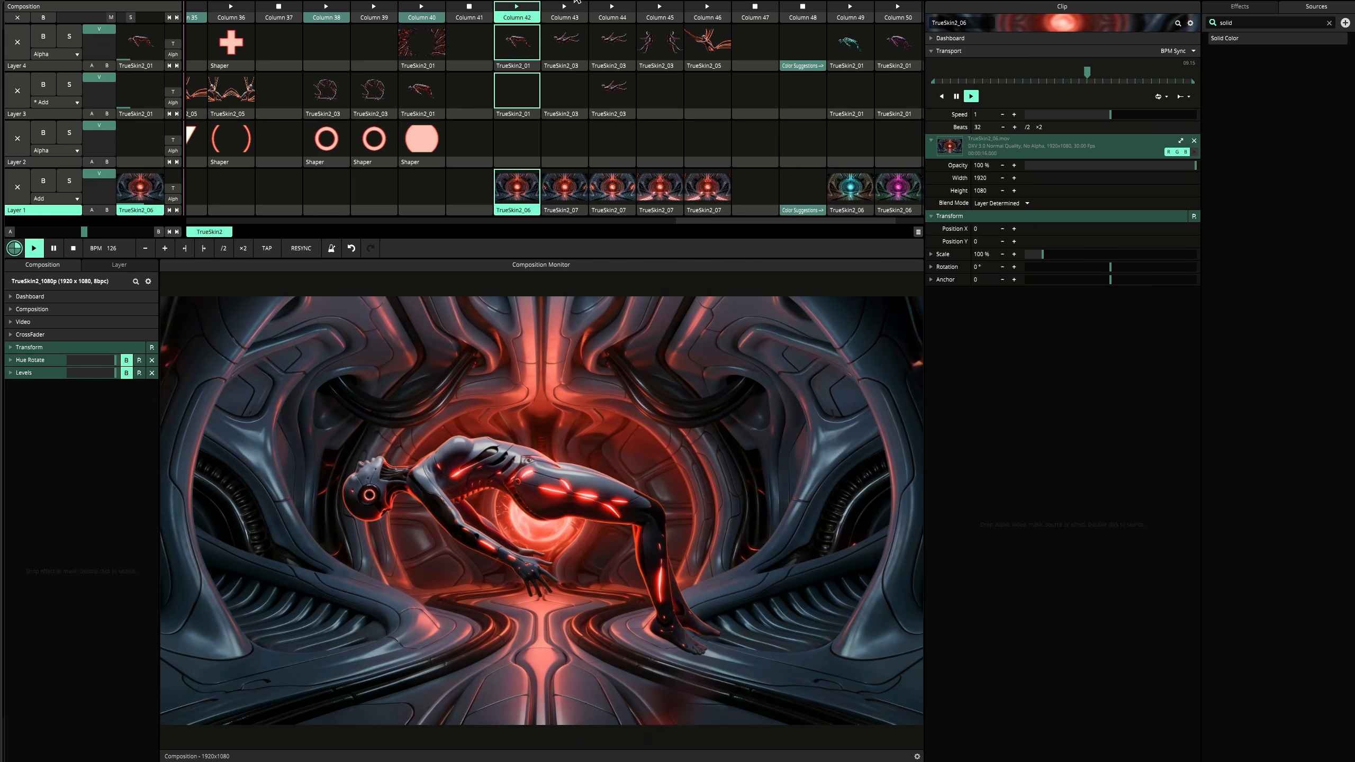
- Play columns 44, 45 and 46 to preview the TrueSkin2_03 and TrueSkin2_05 figures over the TrueSkin2_07 background
click(611, 7)
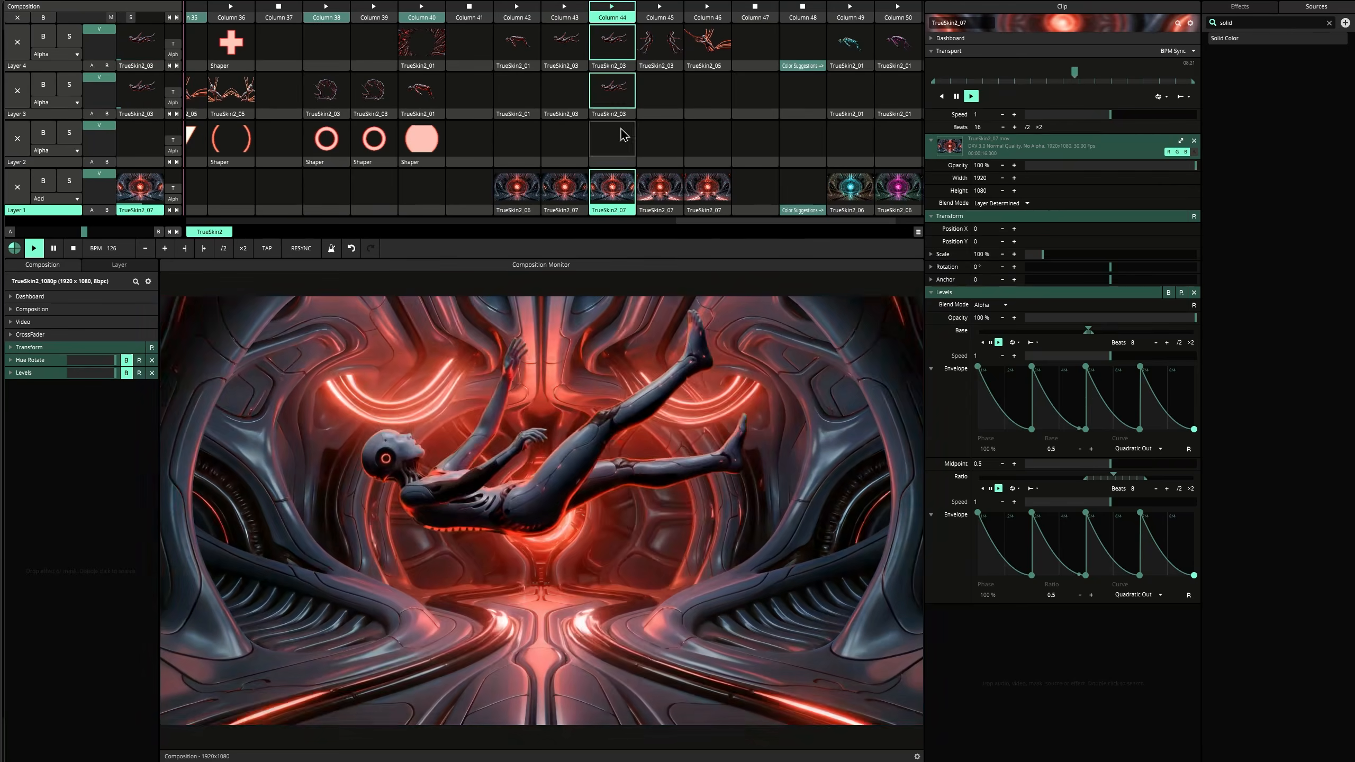
click(657, 7)
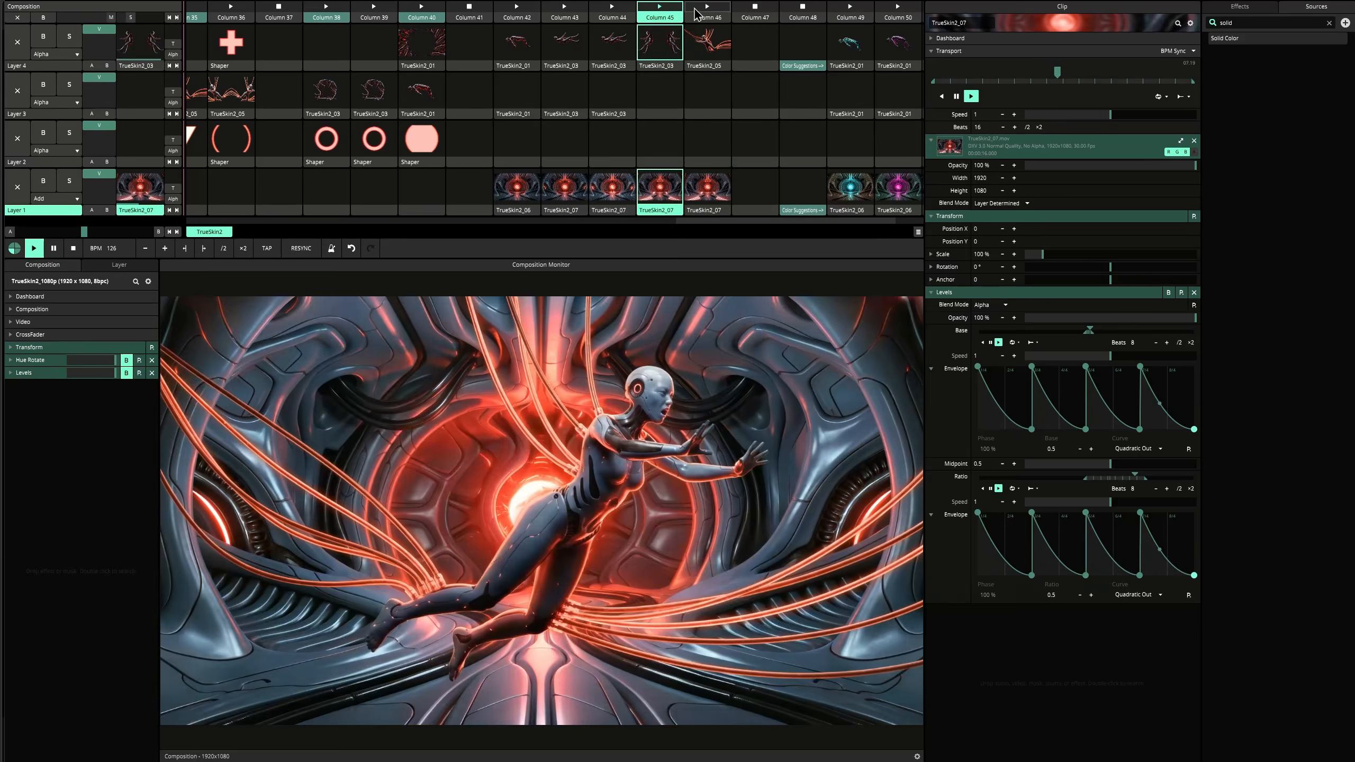
click(695, 13)
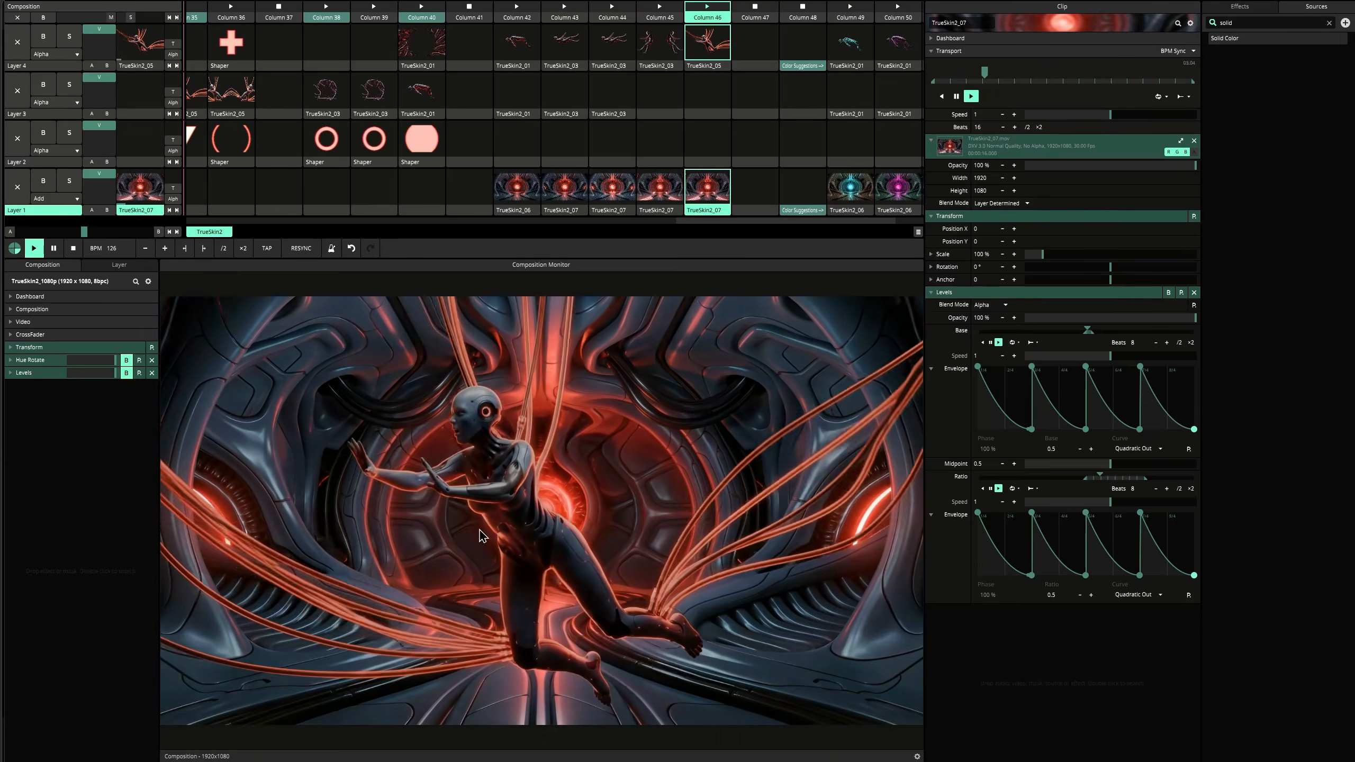
- Play the colour suggestion columns 49, 50 and 51 to preview the cyan, magenta and yellow Hue Rotate variants
scroll(720, 100, right, 2)
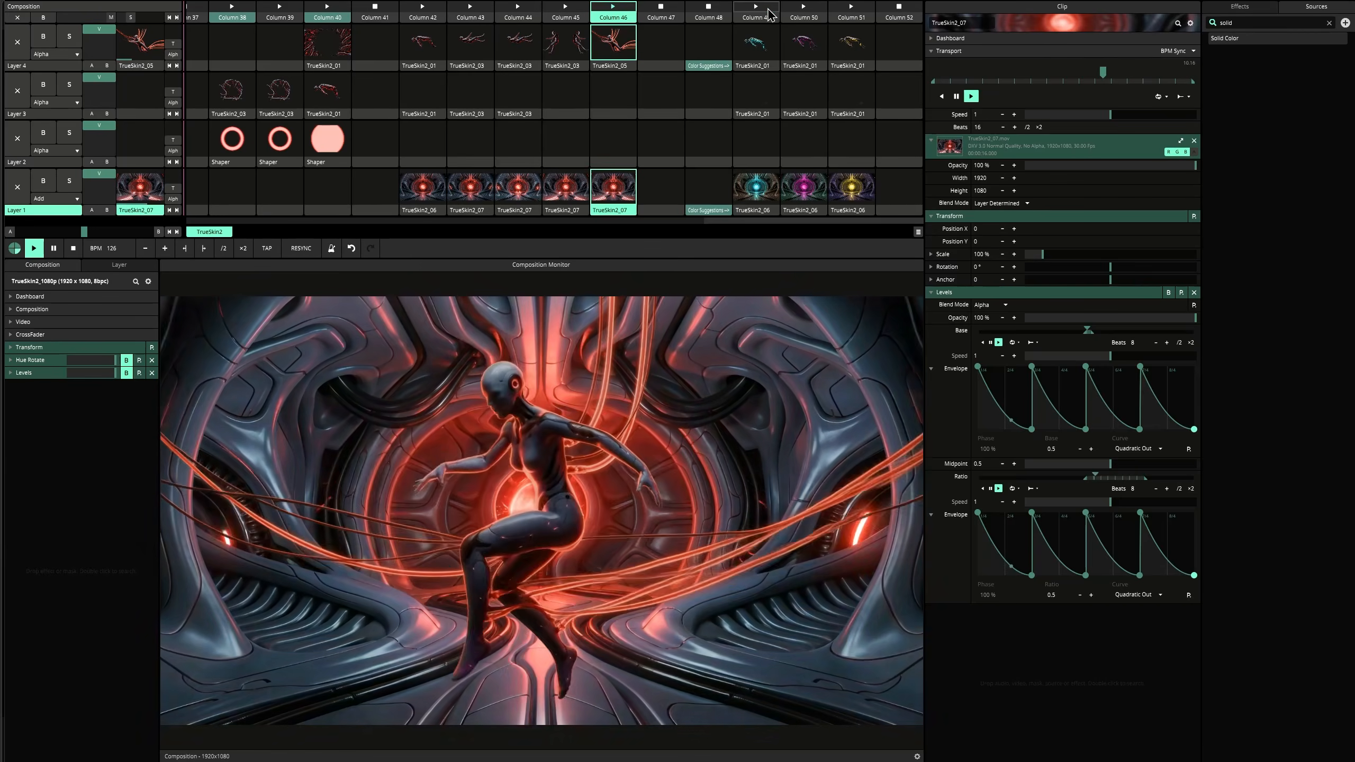
click(770, 12)
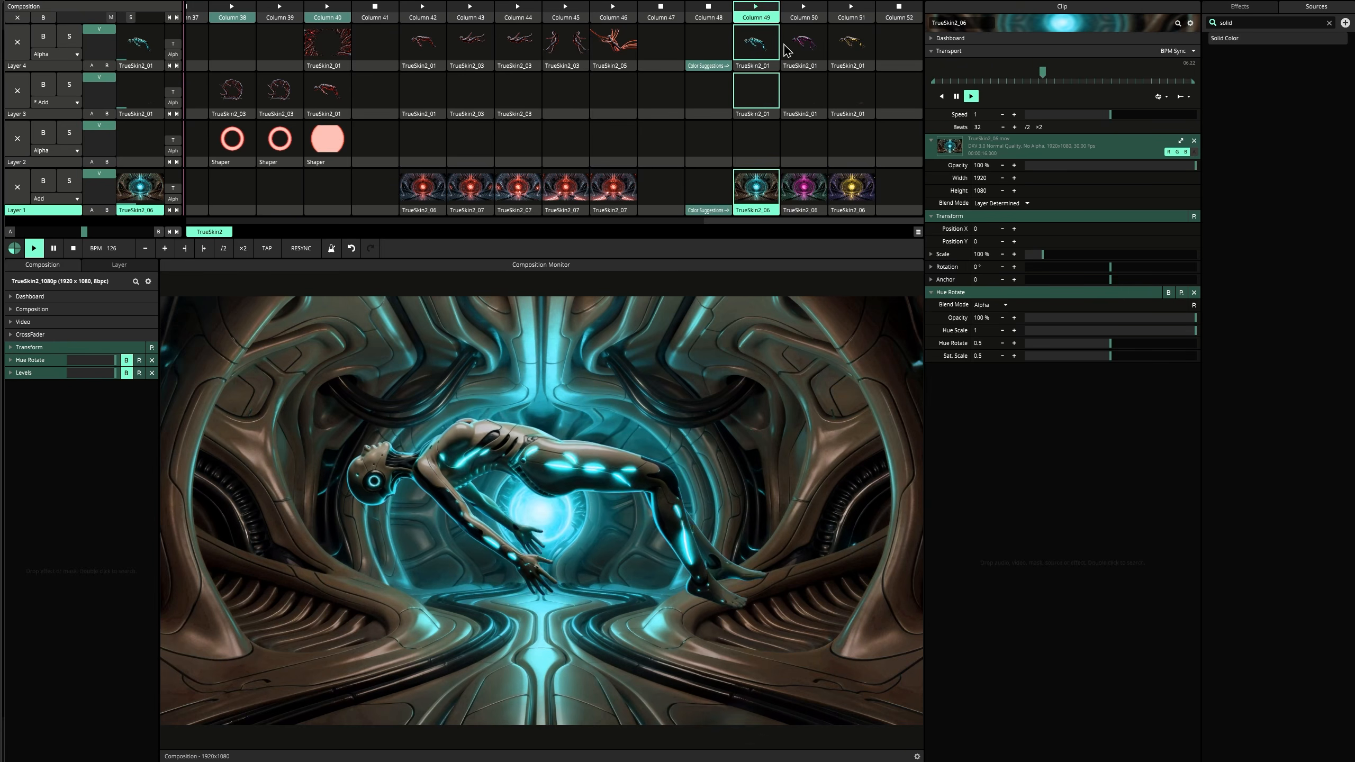
click(808, 14)
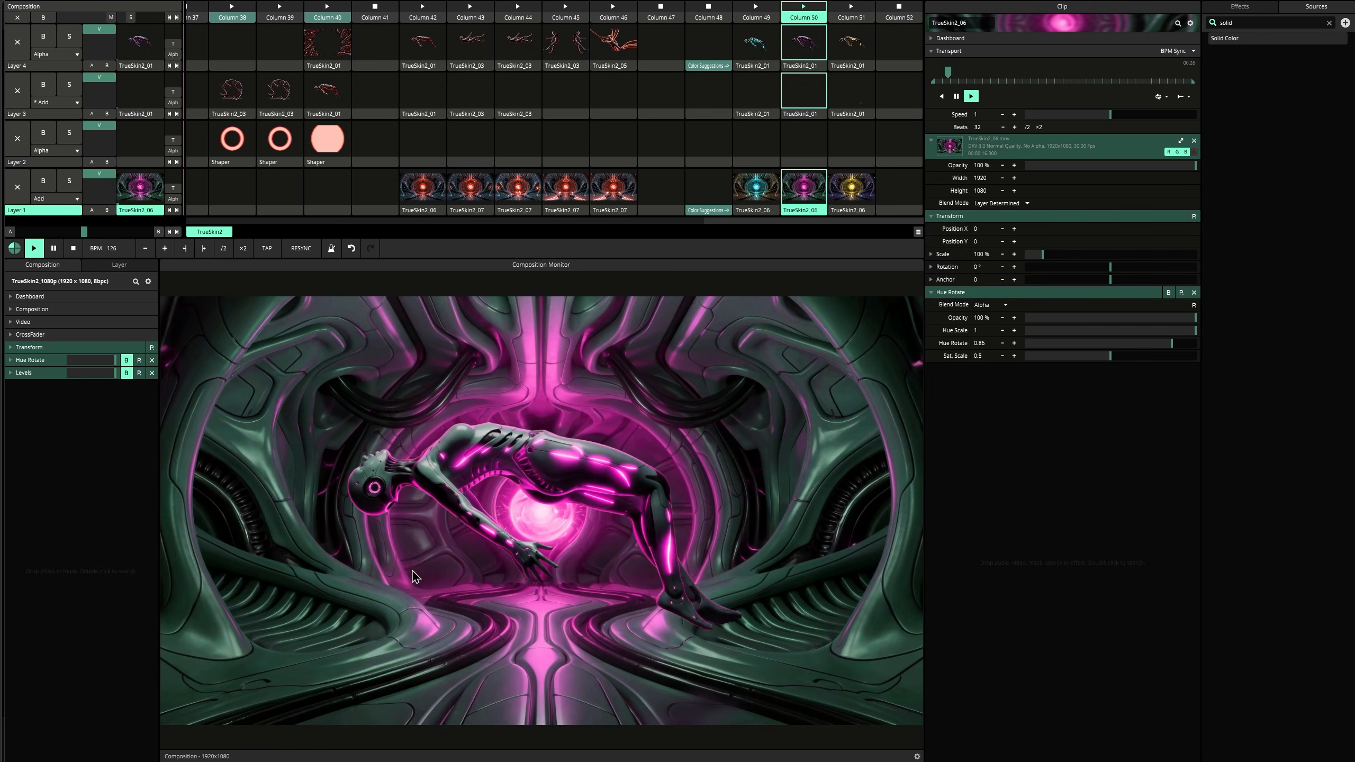
click(852, 14)
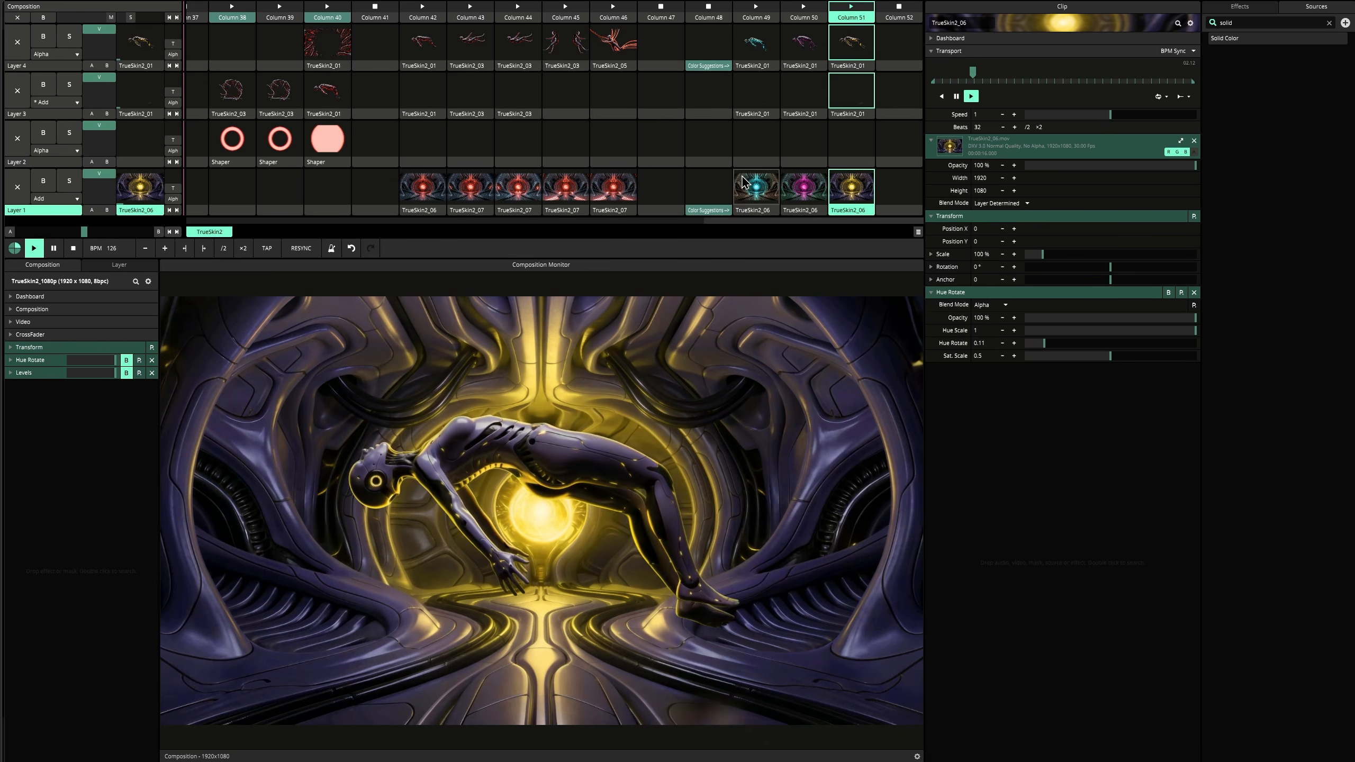
- Return to the earlier columns and play columns 15, 17, 21, 22 and 23 in quick succession
scroll(649, 134, left, 10)
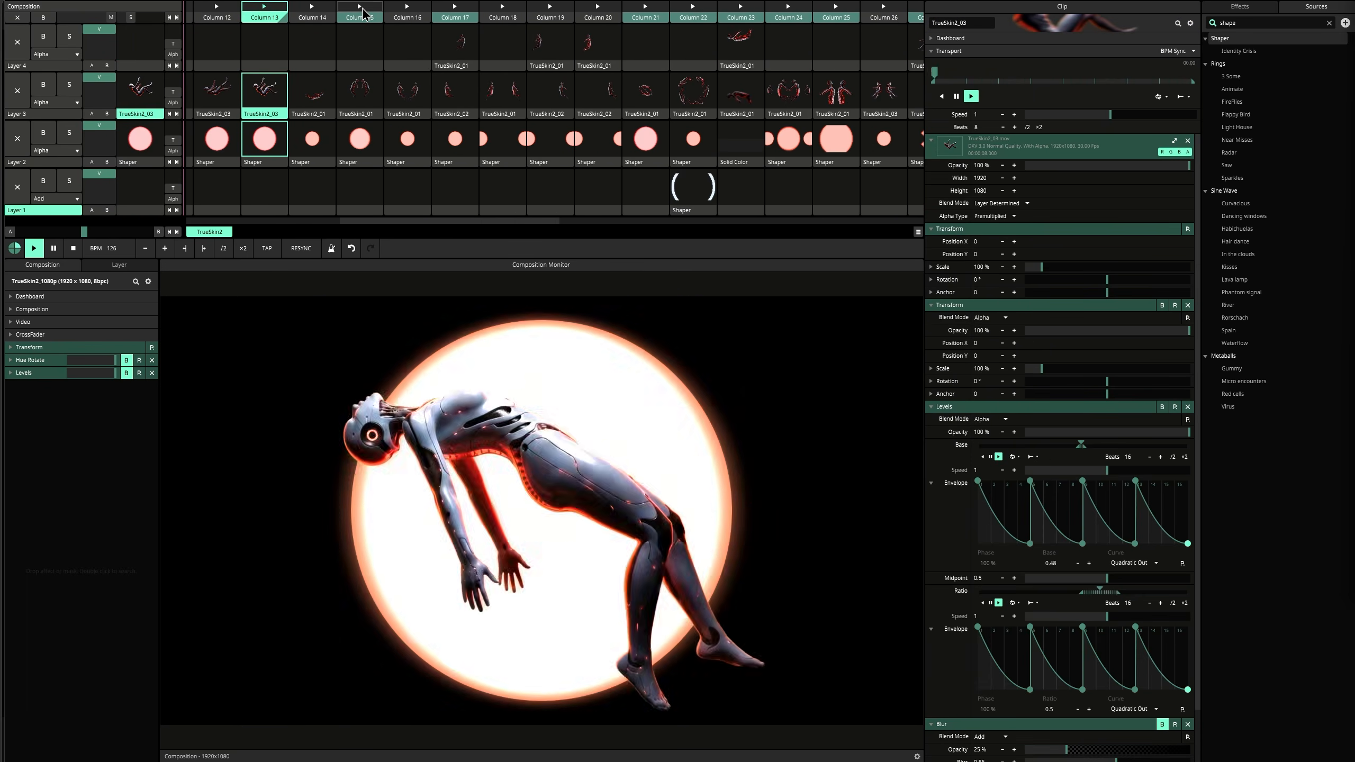
click(359, 9)
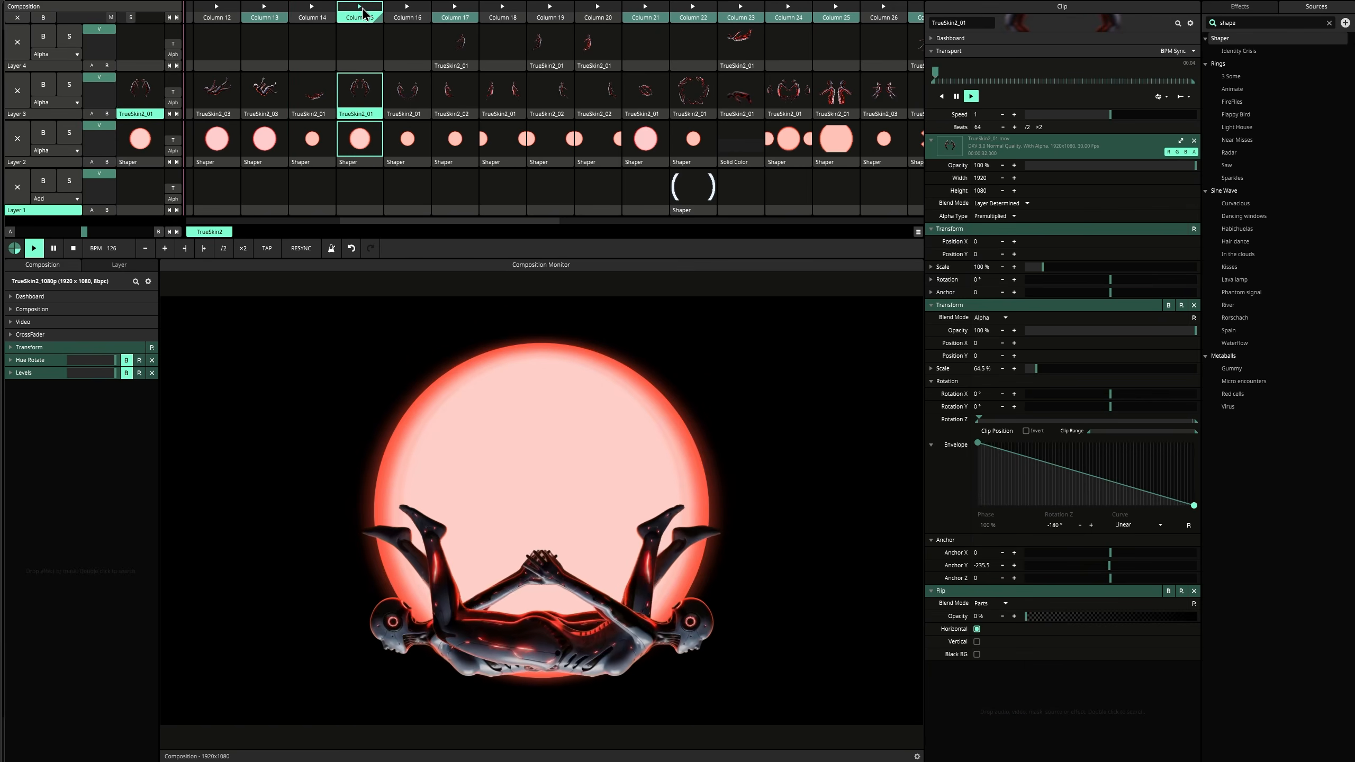
click(456, 12)
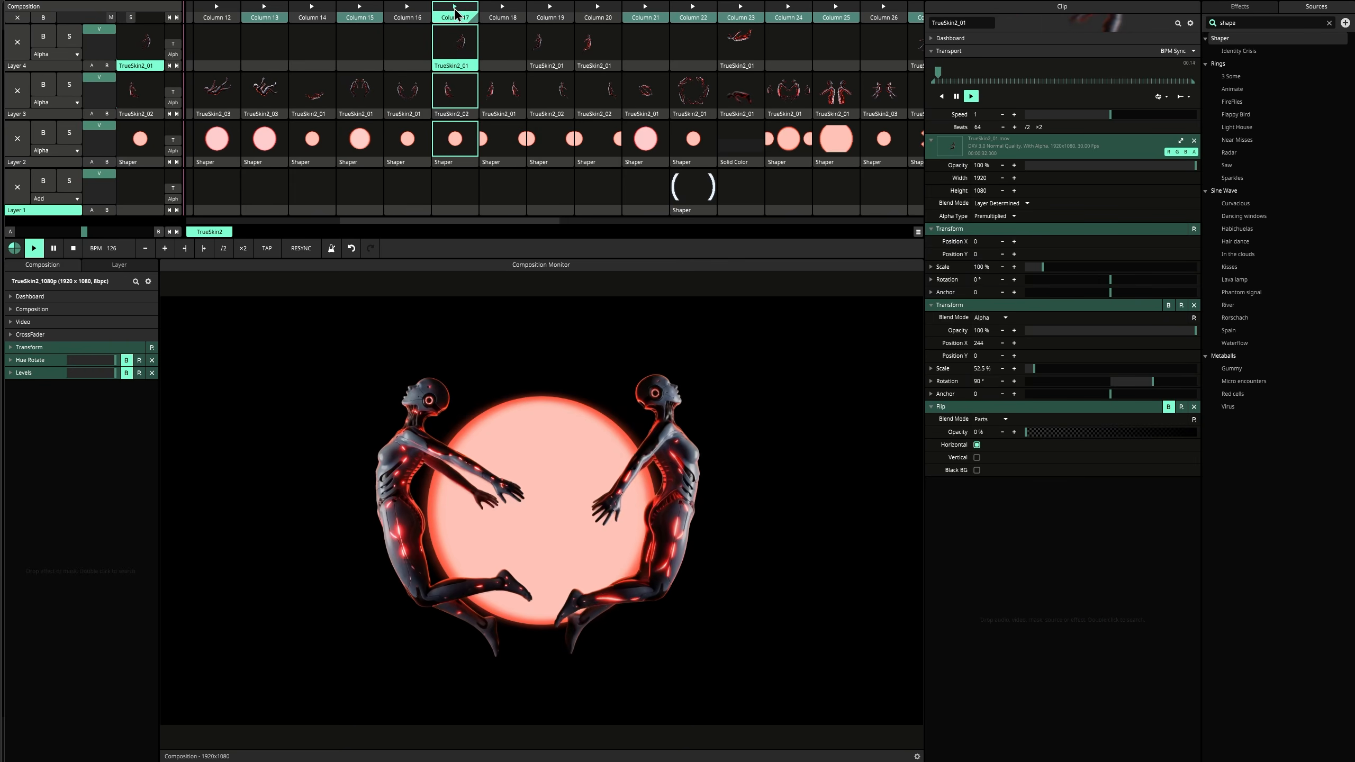
click(652, 12)
click(706, 12)
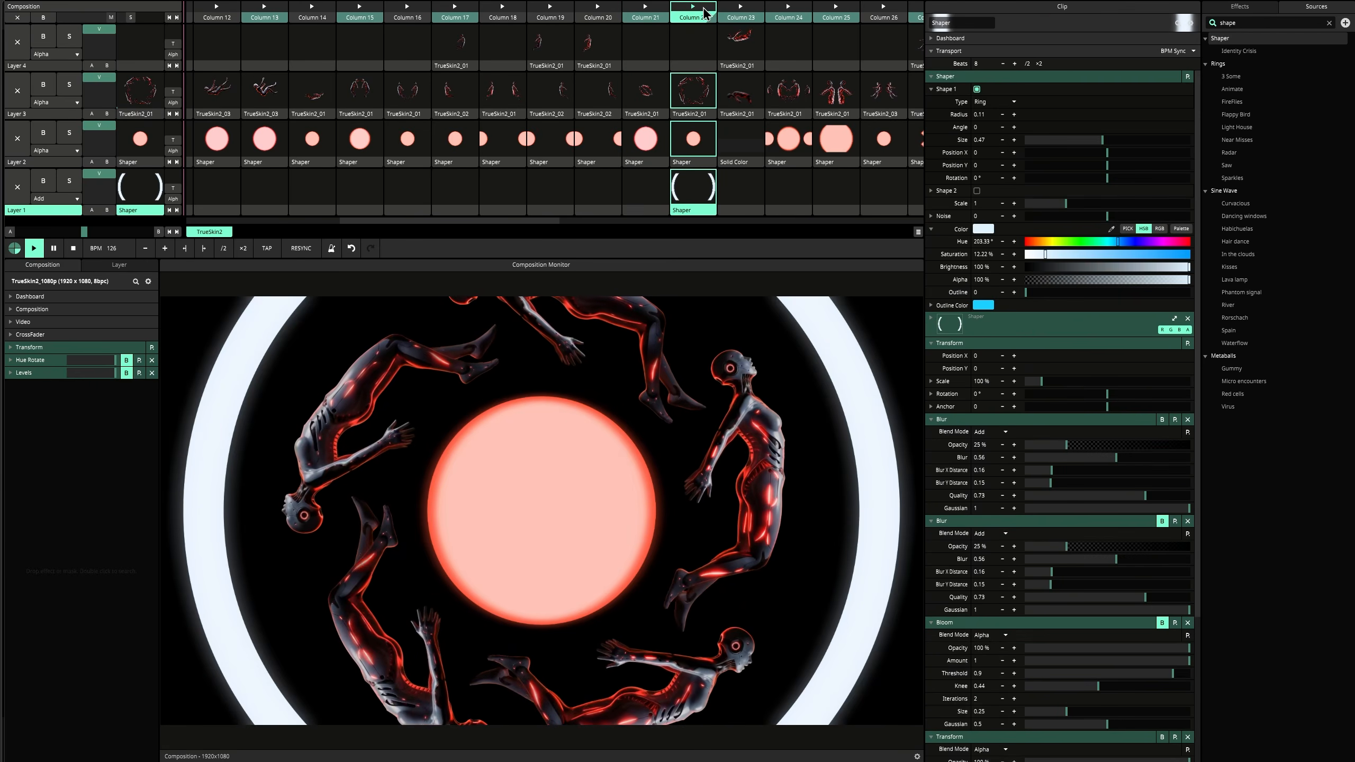
click(747, 16)
- Play columns 24, 25 and 27 in turn, from the Linear Cloner figures to the X-shaped background
scroll(736, 14, right, 2)
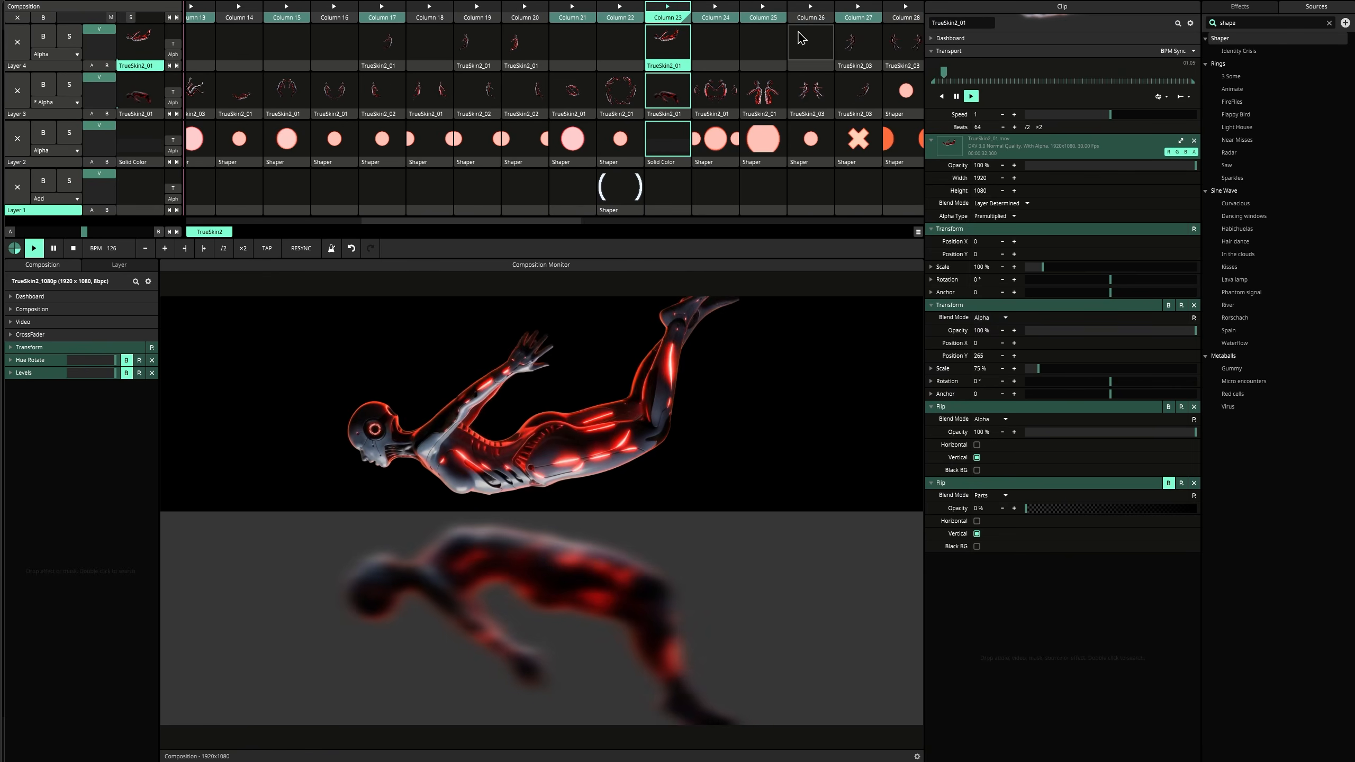
click(711, 7)
scroll(786, 45, right, 4)
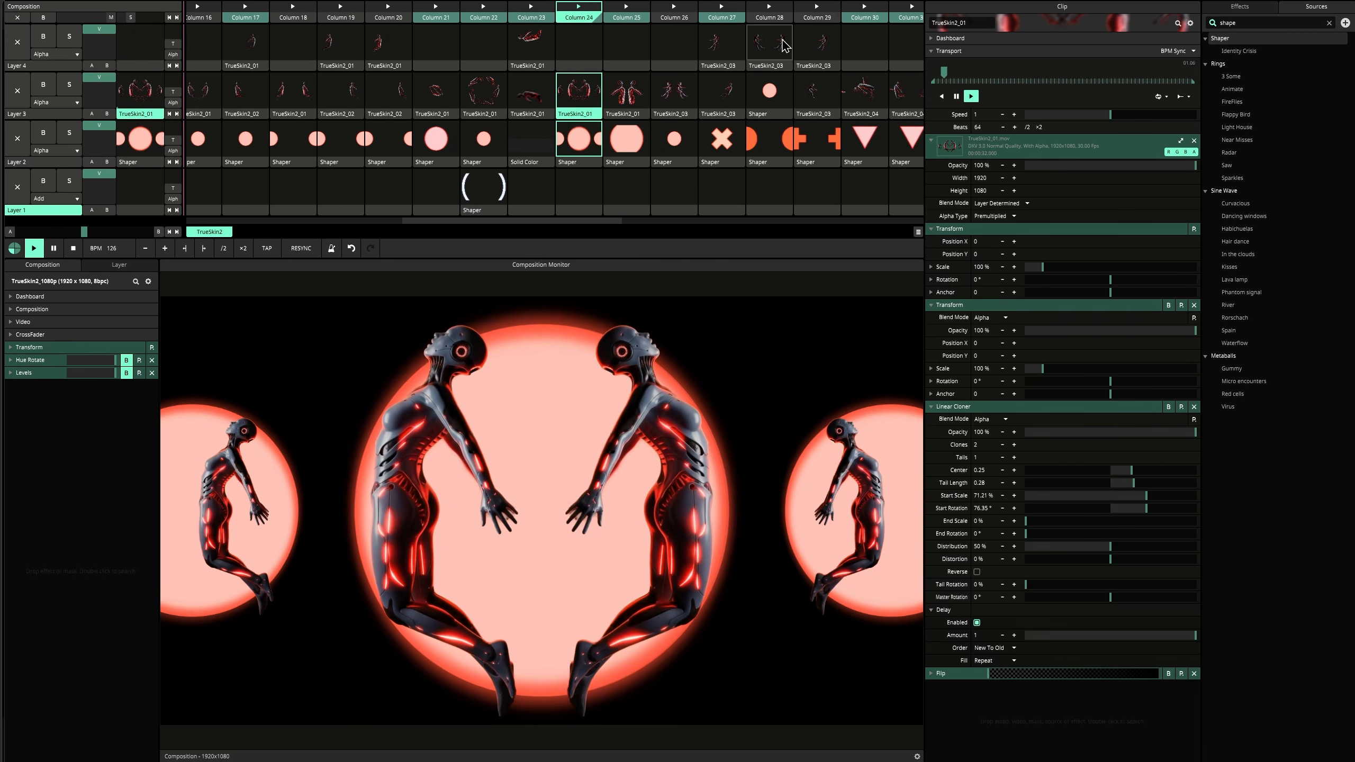
click(633, 9)
scroll(718, 107, right, 2)
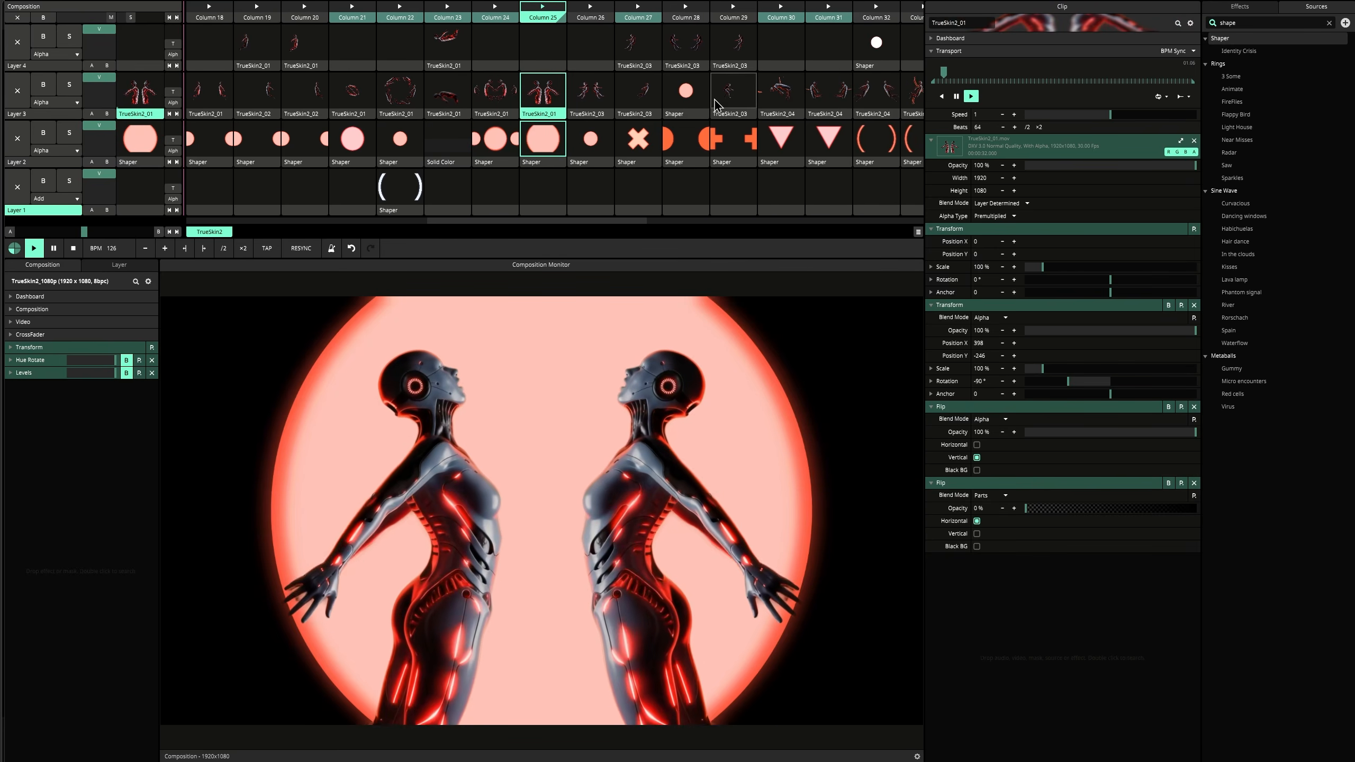
click(646, 12)
- Play columns 30, 31 and 35 to run through the TrueSkin2_04 and TrueSkin2_05 clips over triangle Shaper backgrounds
scroll(661, 46, right, 3)
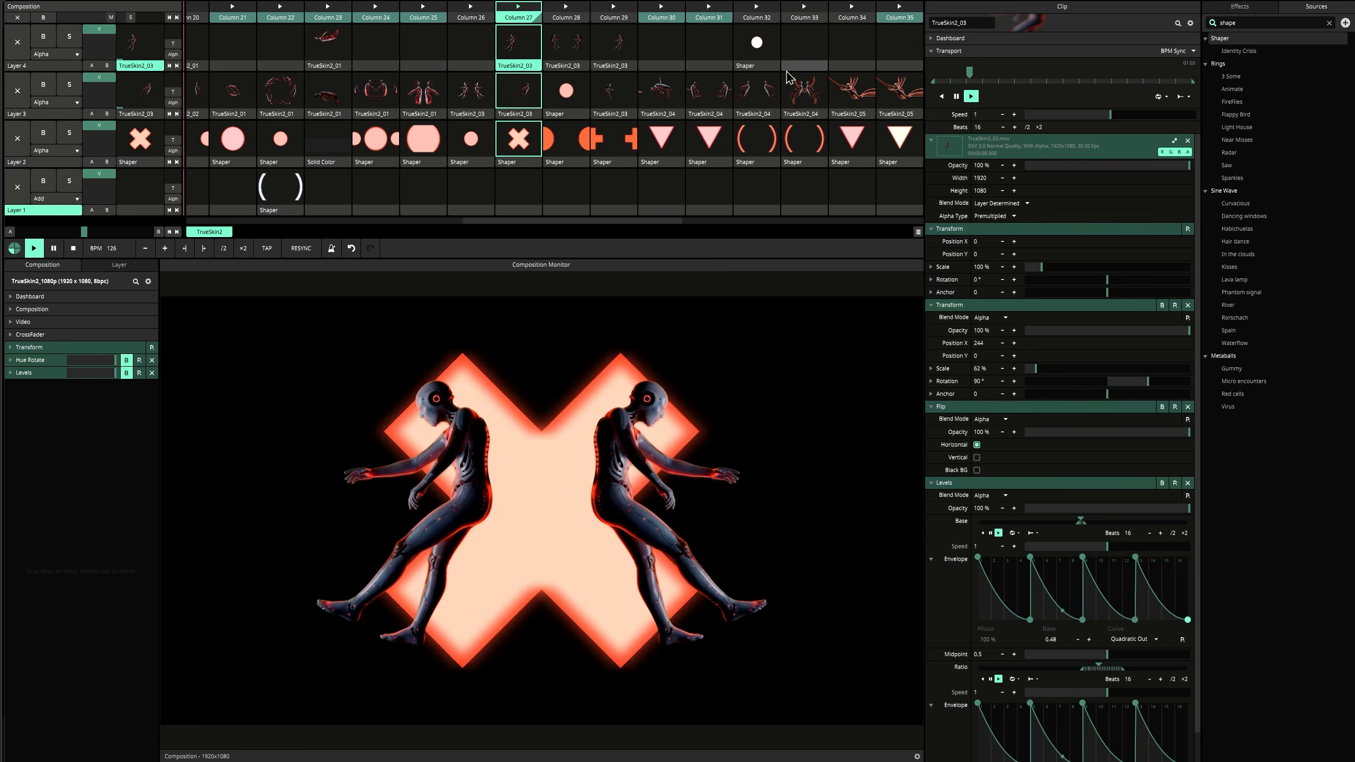
click(629, 13)
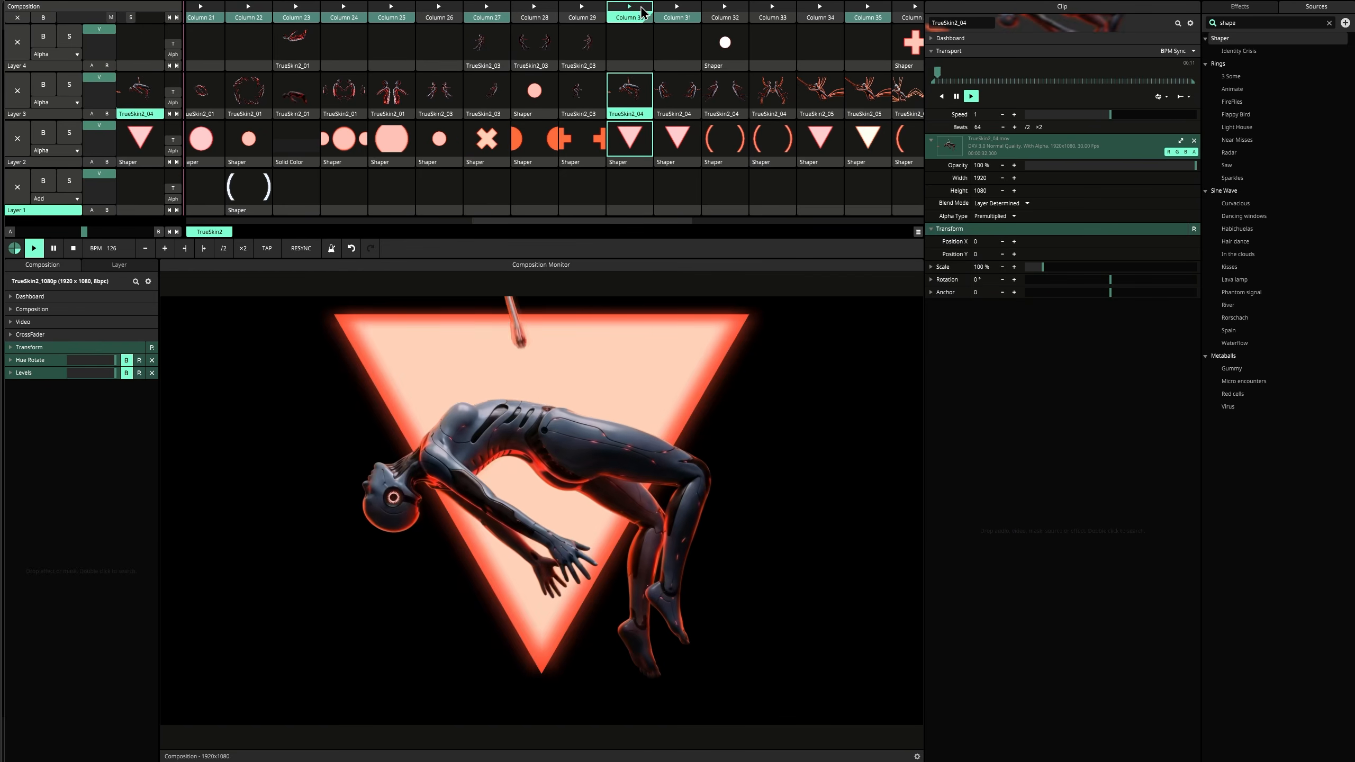
click(676, 9)
scroll(693, 67, right, 4)
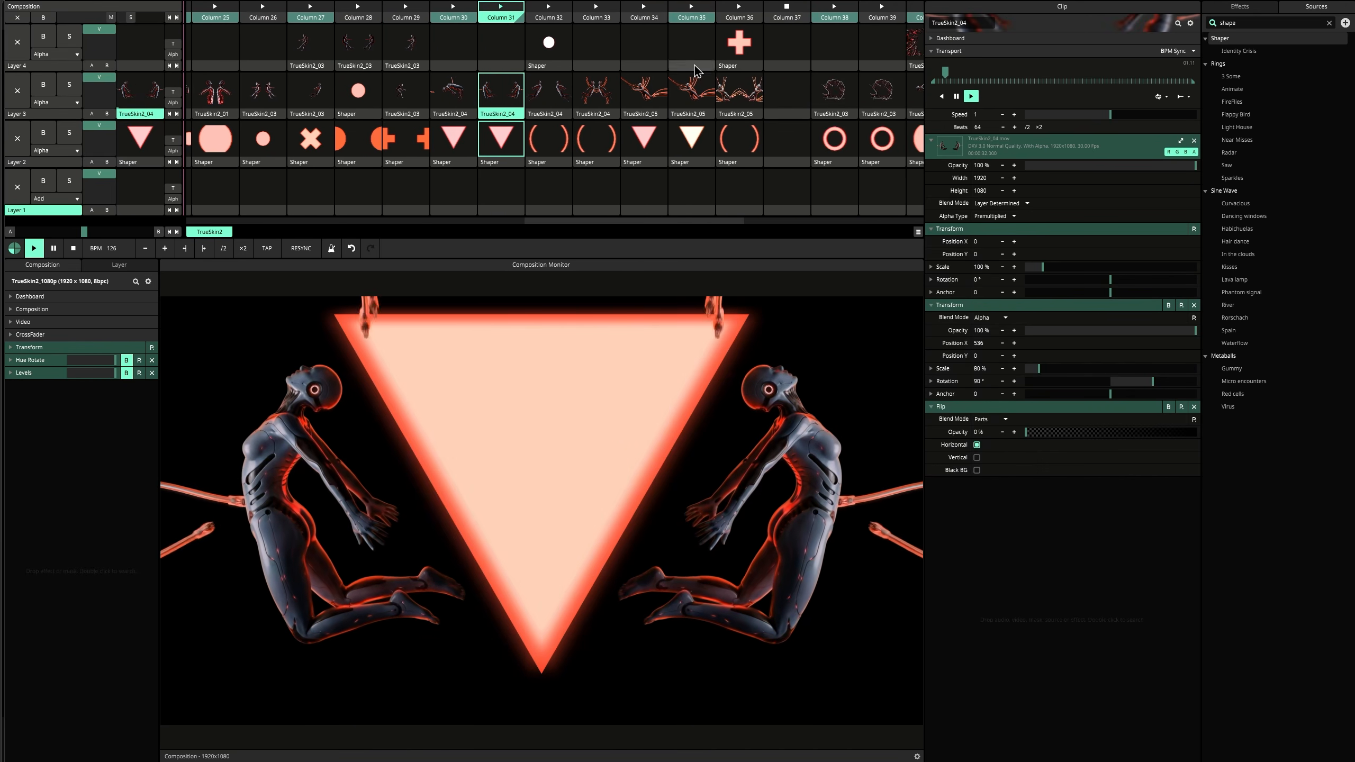
click(691, 13)
- Play column 40 with its Radial Cloner hands, followed by column 43 with the TrueSkin2_07 background
scroll(738, 13, right, 4)
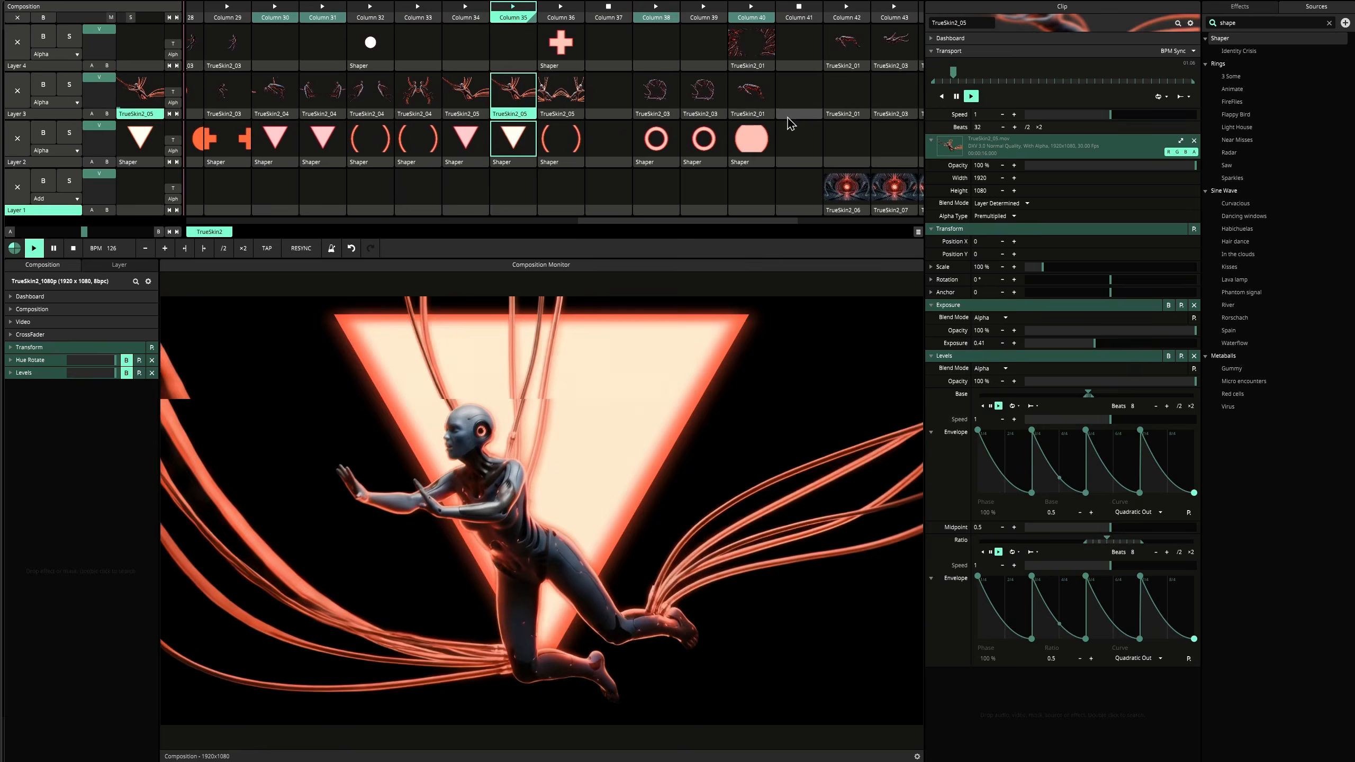
click(738, 13)
scroll(650, 152, right, 5)
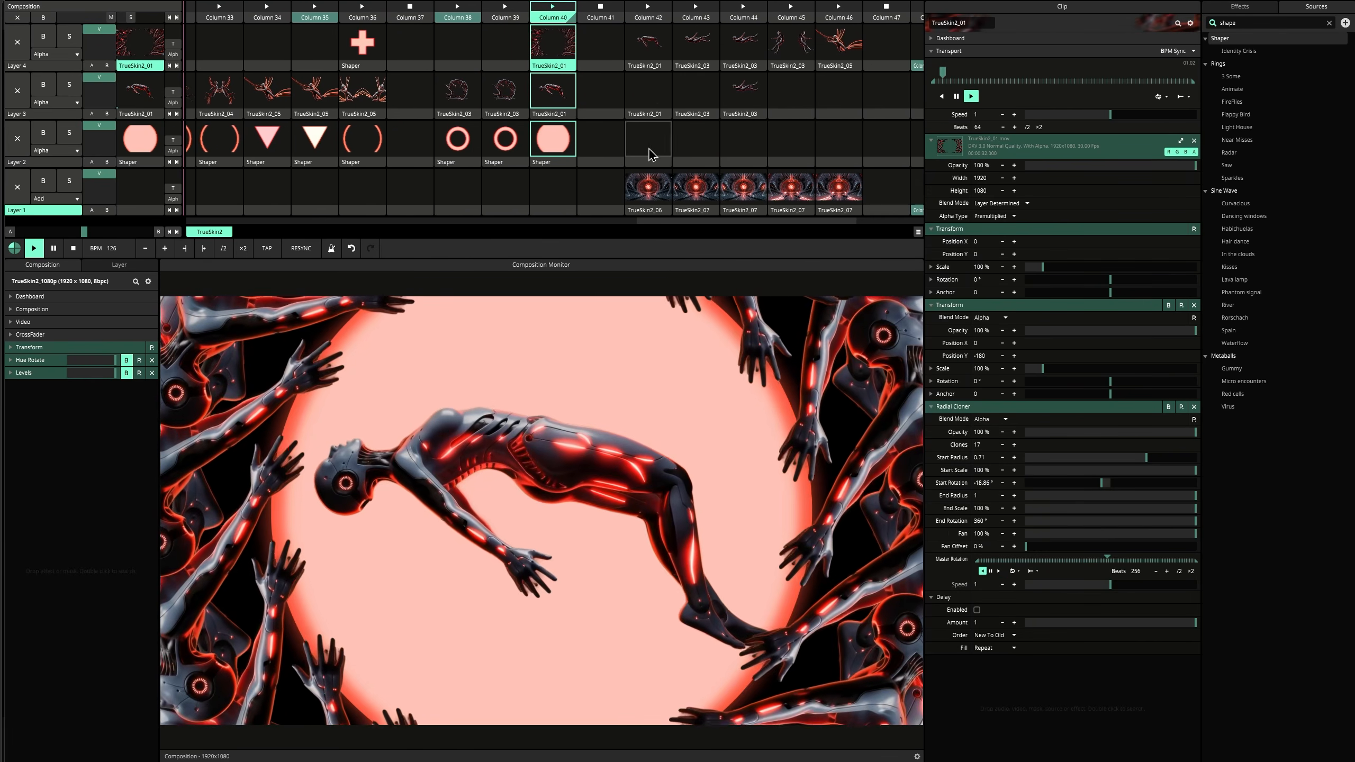
click(668, 6)
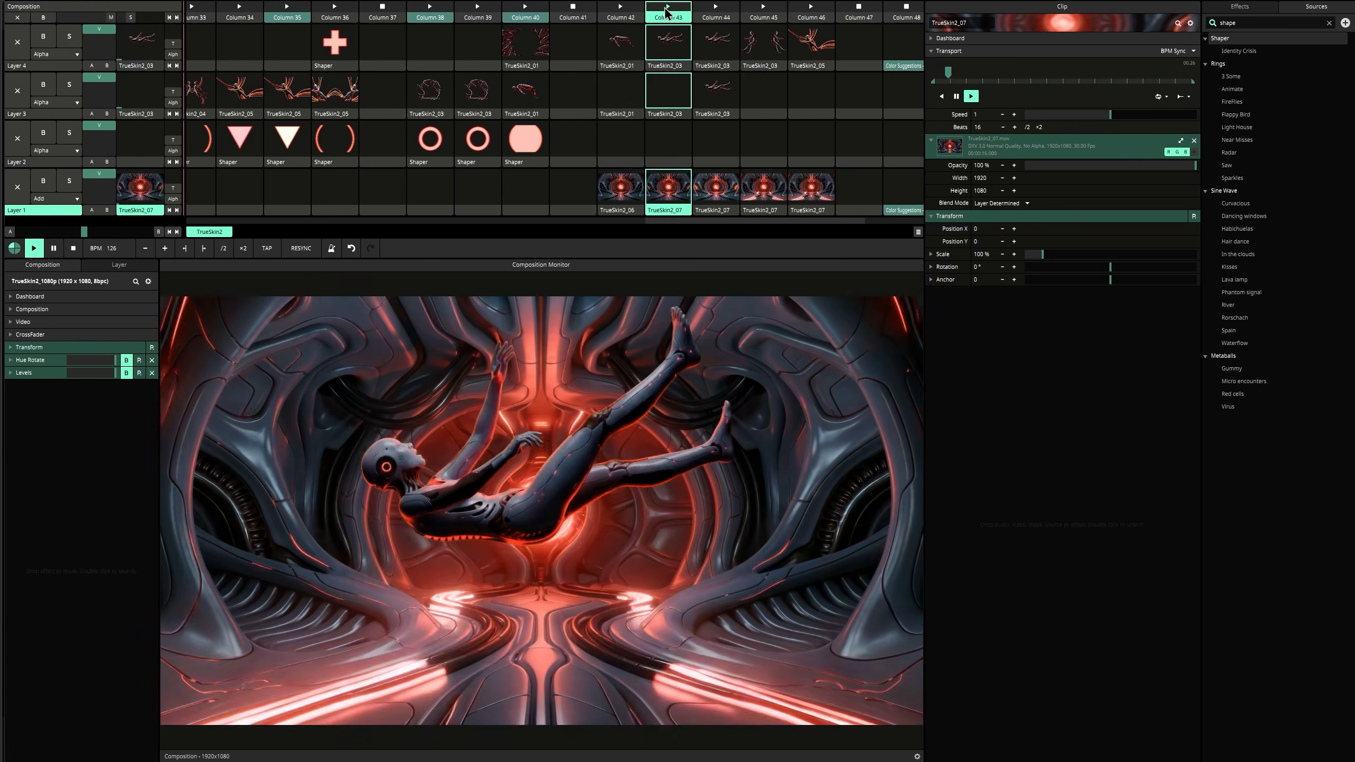